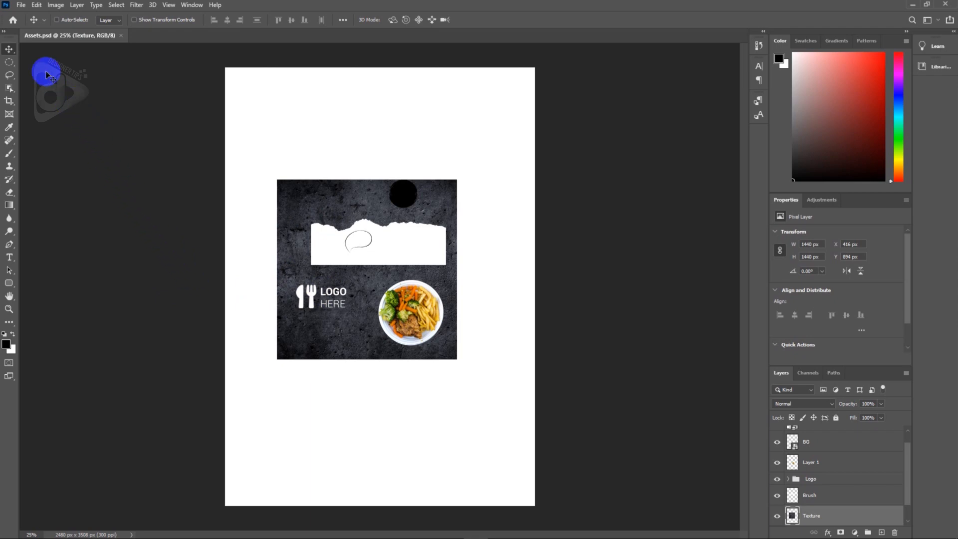
- Create a new document named "Social media banner", 1080 x 1080 pixels at 72 pixels/inch in RGB Color
{"action": "left_click", "coordinate": [21, 5]}
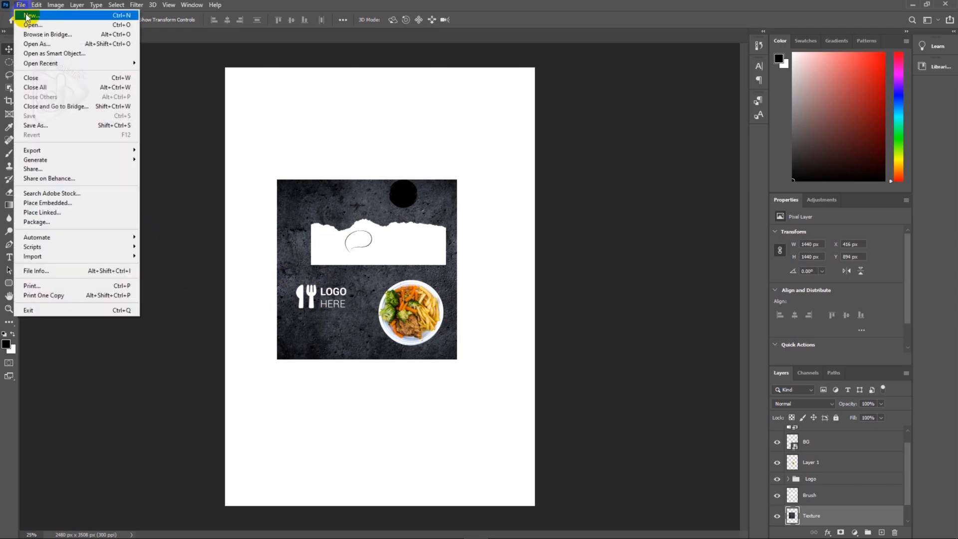
{"action": "left_click", "coordinate": [26, 17]}
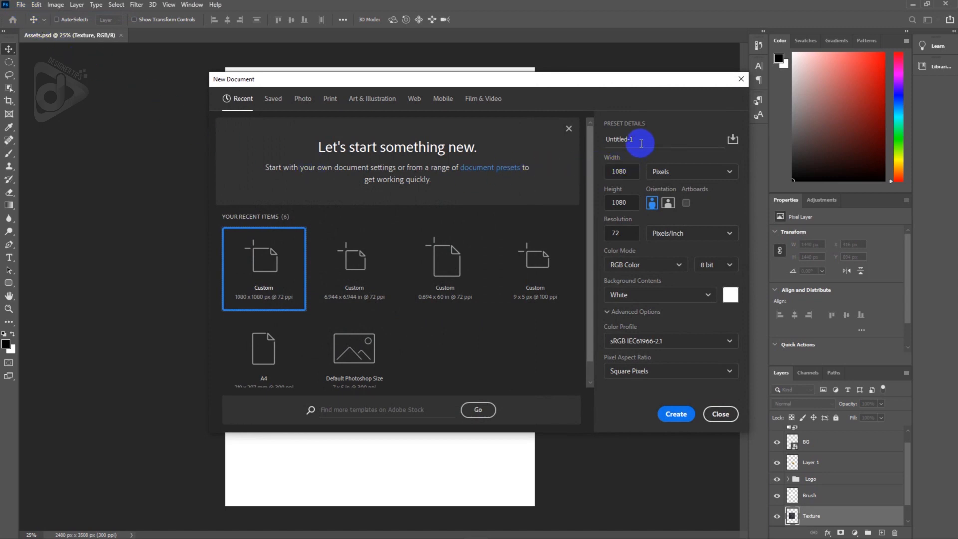
{"action": "left_click_drag", "start_coordinate": [641, 140], "coordinate": [597, 156]}
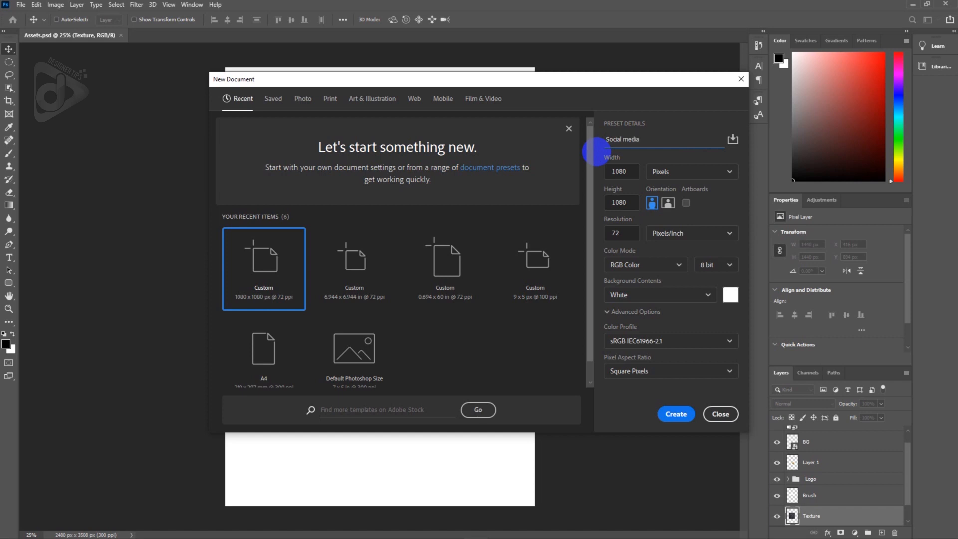
{"action": "type", "text": "Social media banner"}
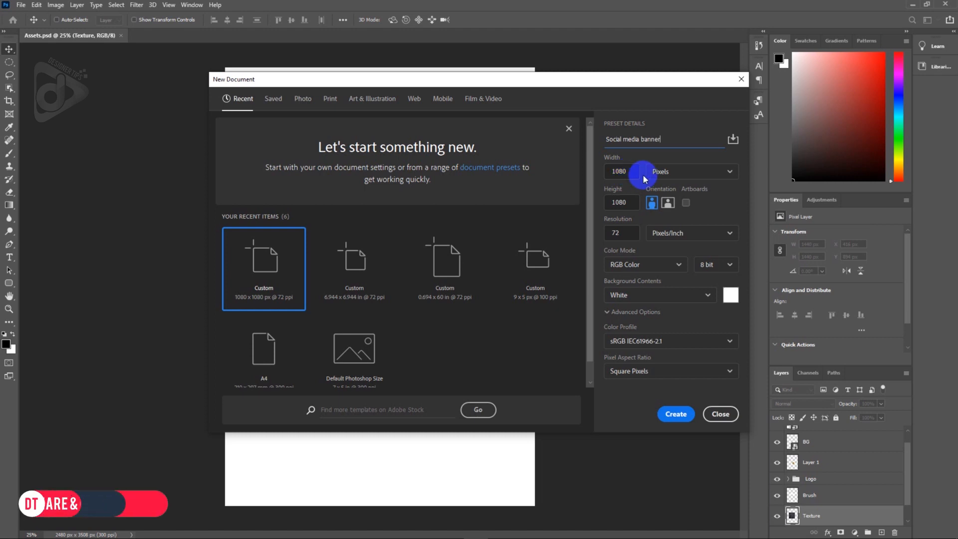
{"action": "left_click", "coordinate": [626, 204]}
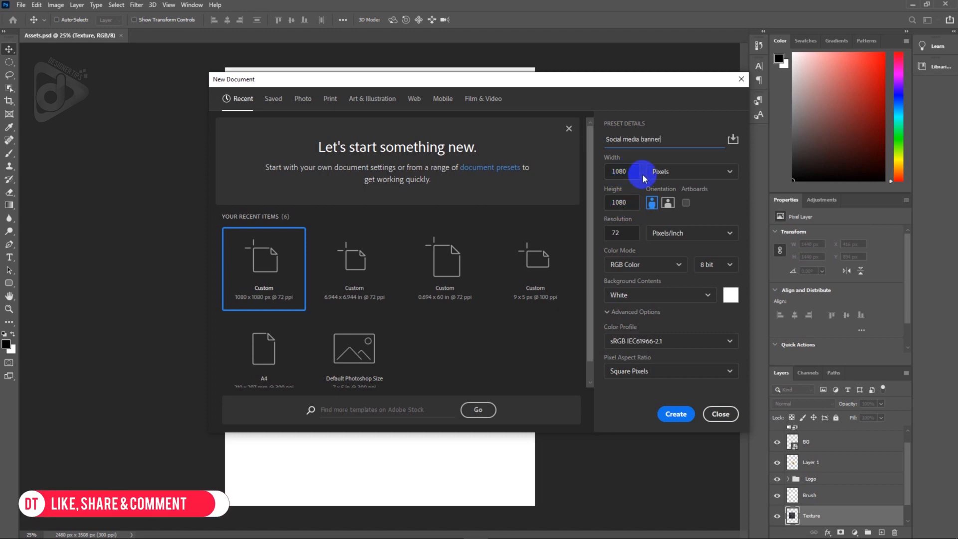
{"action": "left_click", "coordinate": [663, 177]}
{"action": "left_click", "coordinate": [663, 175]}
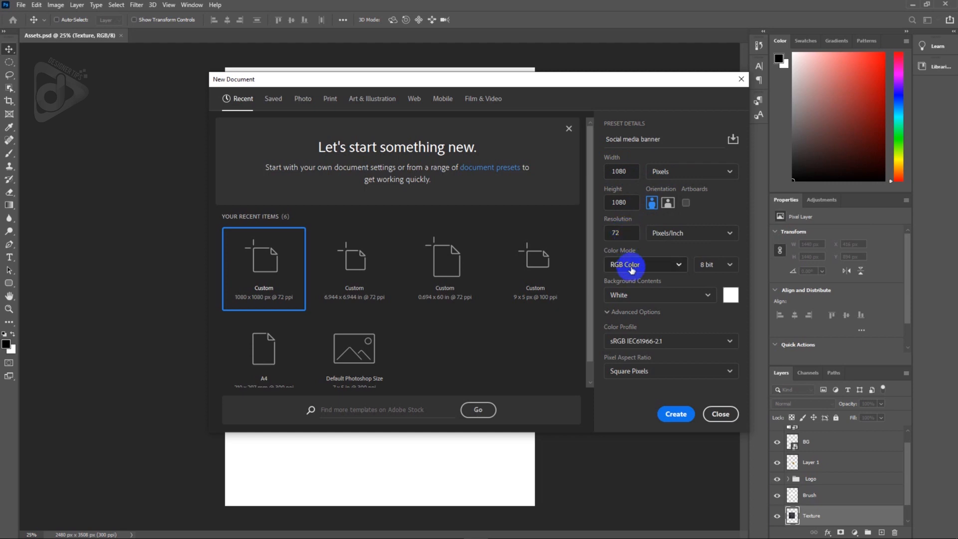
{"action": "left_click", "coordinate": [674, 414]}
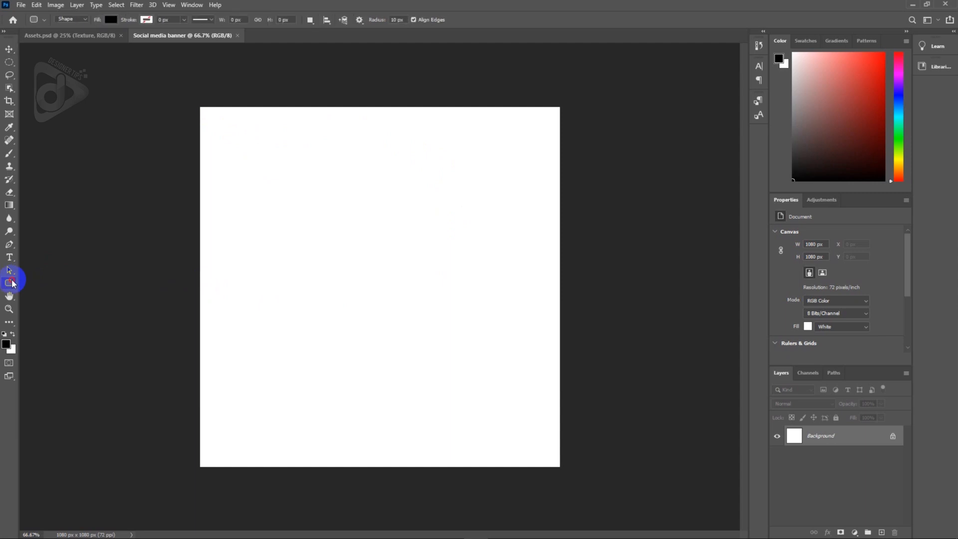
- Draw a rectangle shape of about 1124 x 1110 px covering the whole canvas
{"action": "left_click", "coordinate": [12, 283]}
{"action": "left_click", "coordinate": [31, 282]}
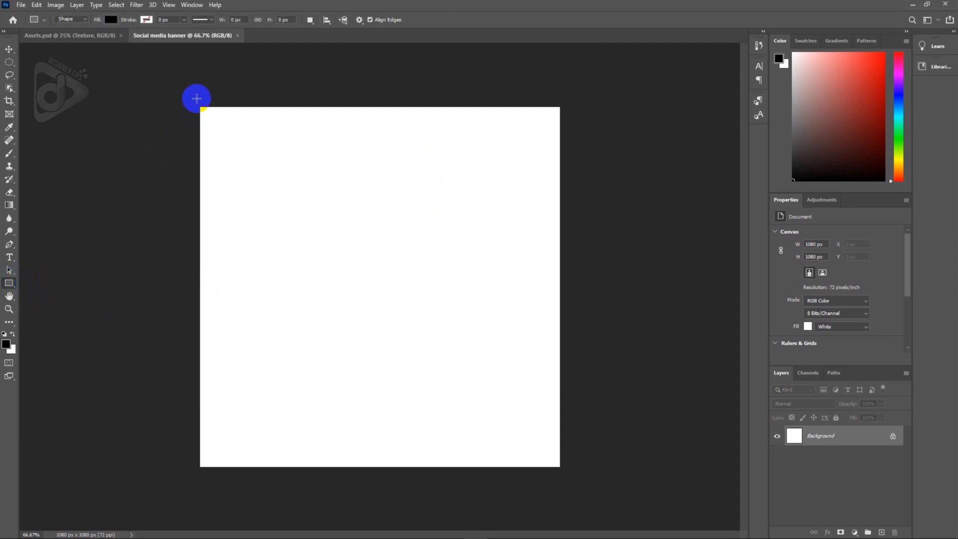
{"action": "left_click_drag", "start_coordinate": [193, 100], "coordinate": [567, 469]}
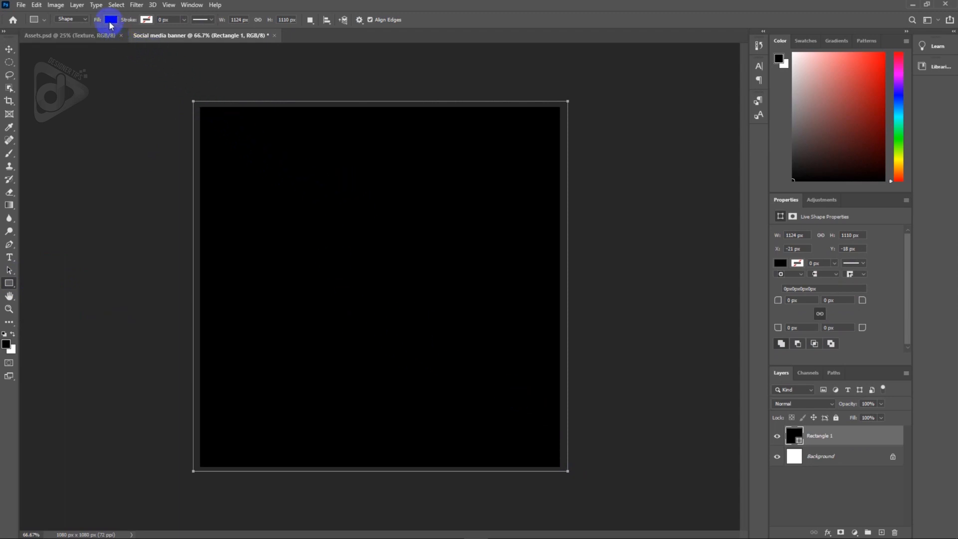
- Give the rectangle a gradient fill and set its white color stop to 0e2e05, copied from the Notepad file
{"action": "left_click", "coordinate": [110, 21]}
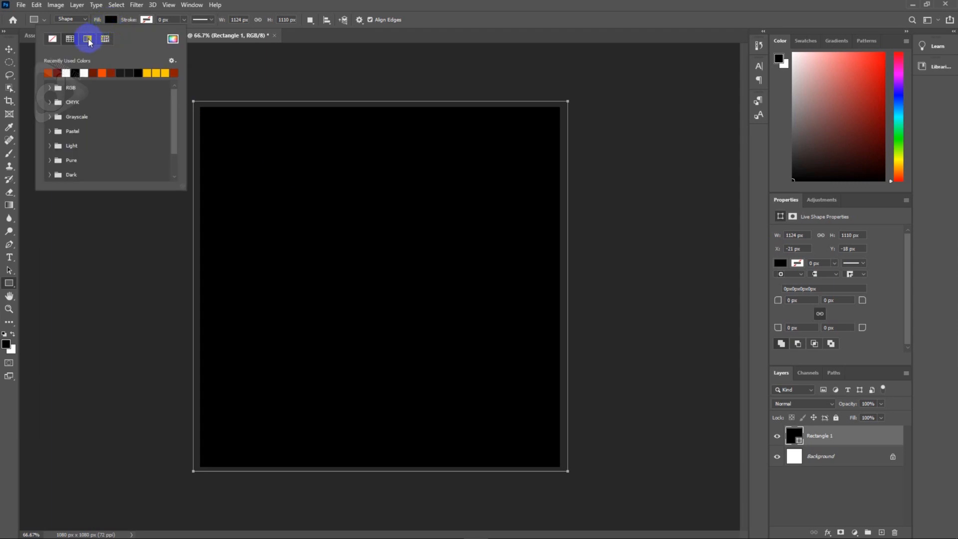
{"action": "left_click", "coordinate": [88, 40]}
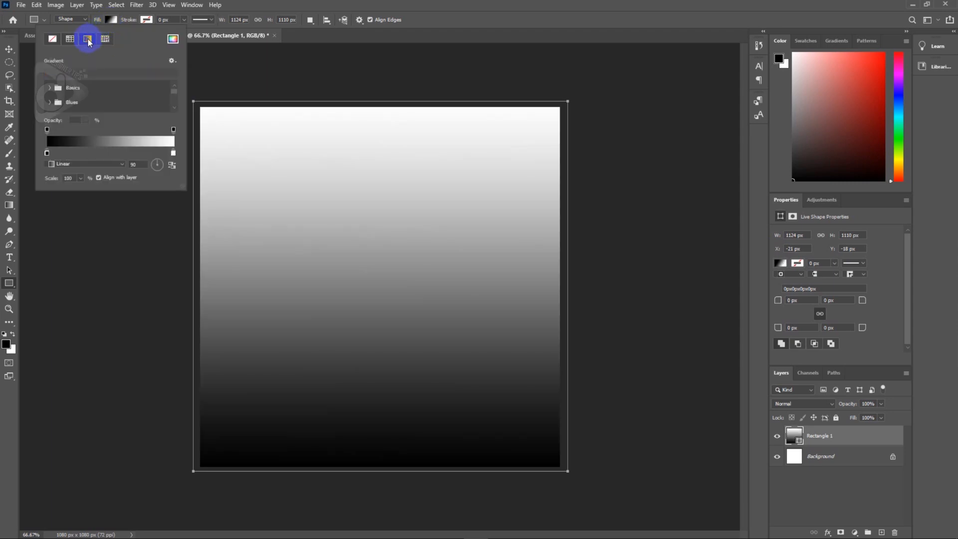
{"action": "double_click", "coordinate": [172, 153]}
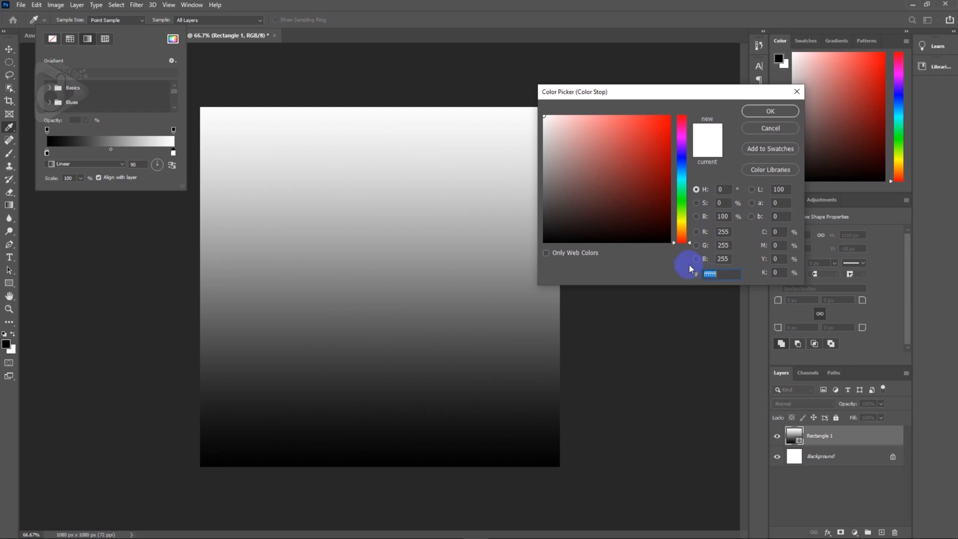
{"action": "left_click", "coordinate": [524, 528]}
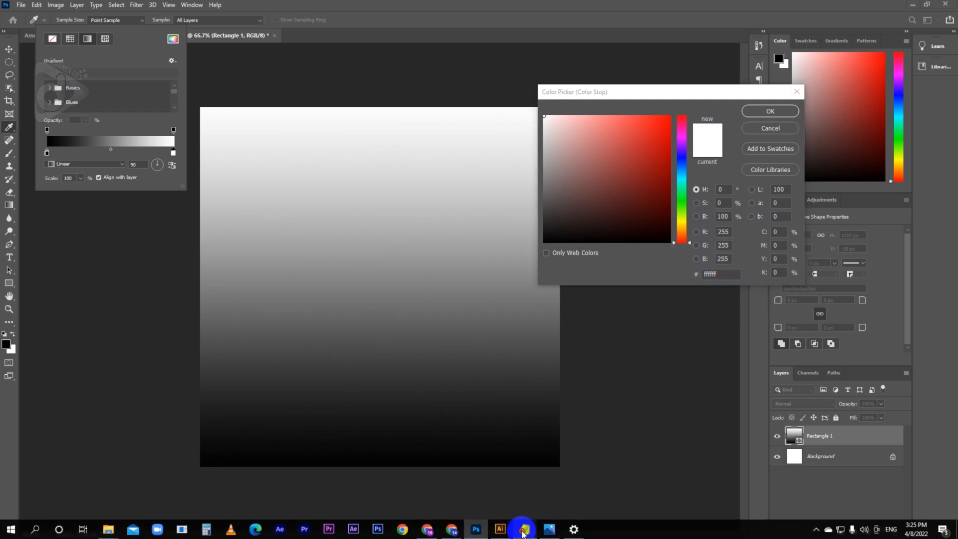
{"action": "left_click_drag", "start_coordinate": [242, 131], "coordinate": [213, 133]}
{"action": "key", "text": "ctrl+c"}
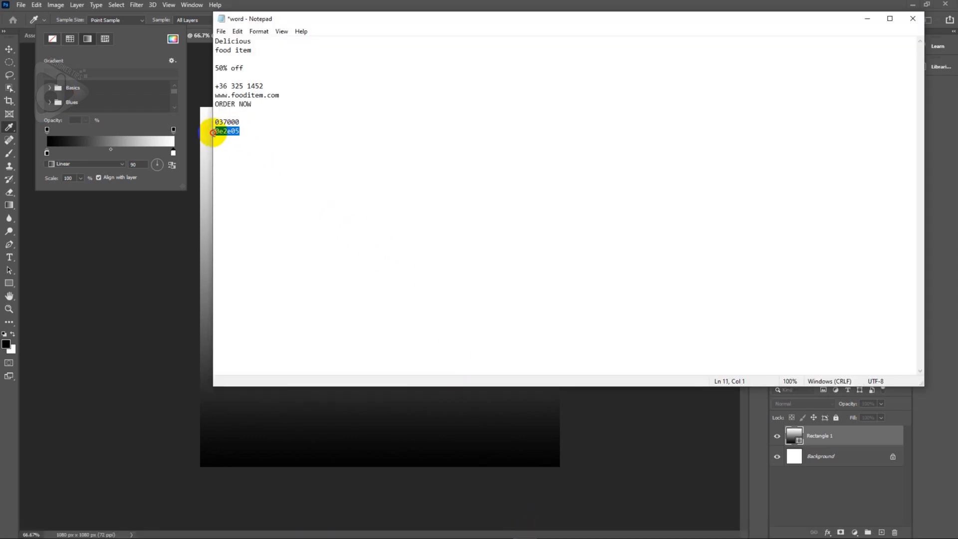
{"action": "left_click", "coordinate": [189, 180]}
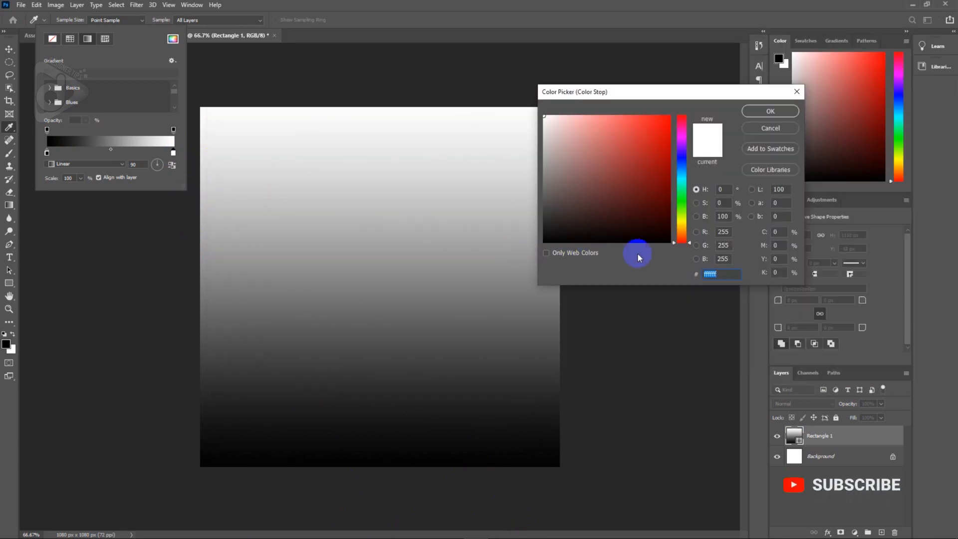
{"action": "key", "text": "ctrl+v"}
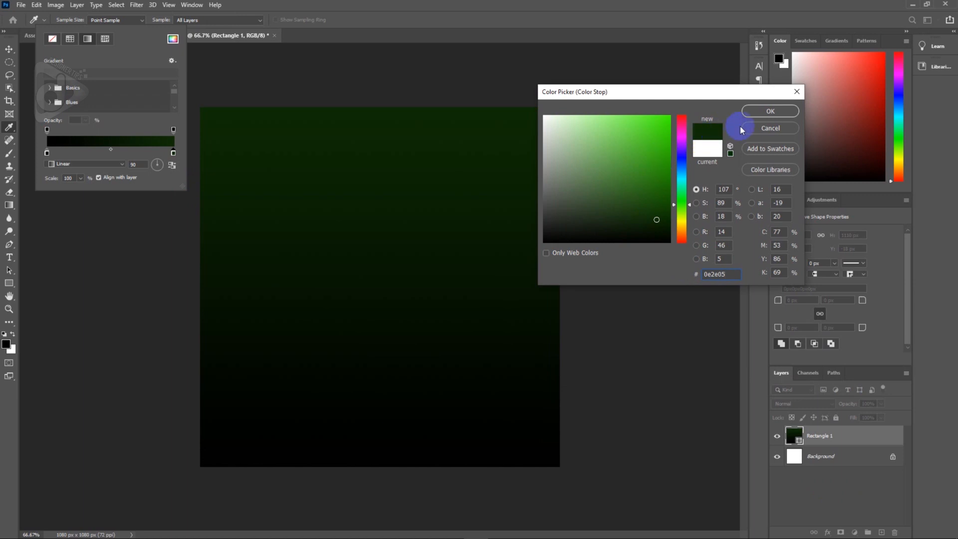
{"action": "left_click", "coordinate": [767, 111]}
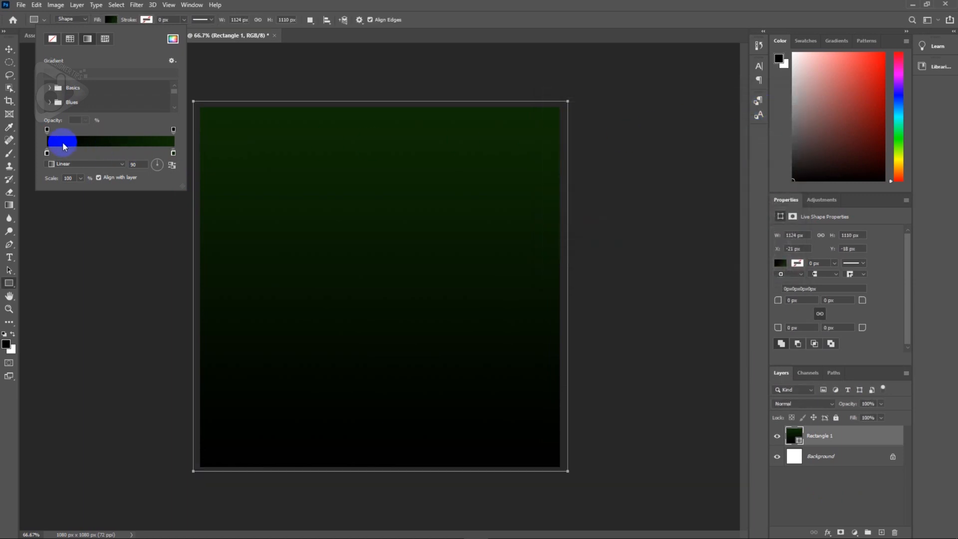
- Set the gradient's black color stop to 037000, copied from the Notepad file
{"action": "double_click", "coordinate": [47, 152]}
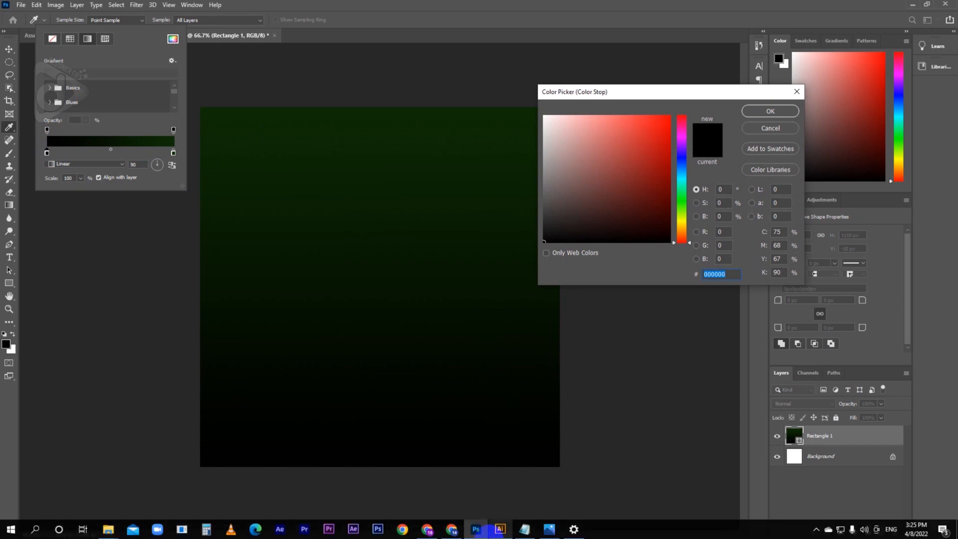
{"action": "left_click", "coordinate": [524, 533]}
{"action": "left_click_drag", "start_coordinate": [241, 122], "coordinate": [215, 123]}
{"action": "key", "text": "ctrl+c"}
{"action": "left_click", "coordinate": [209, 150]}
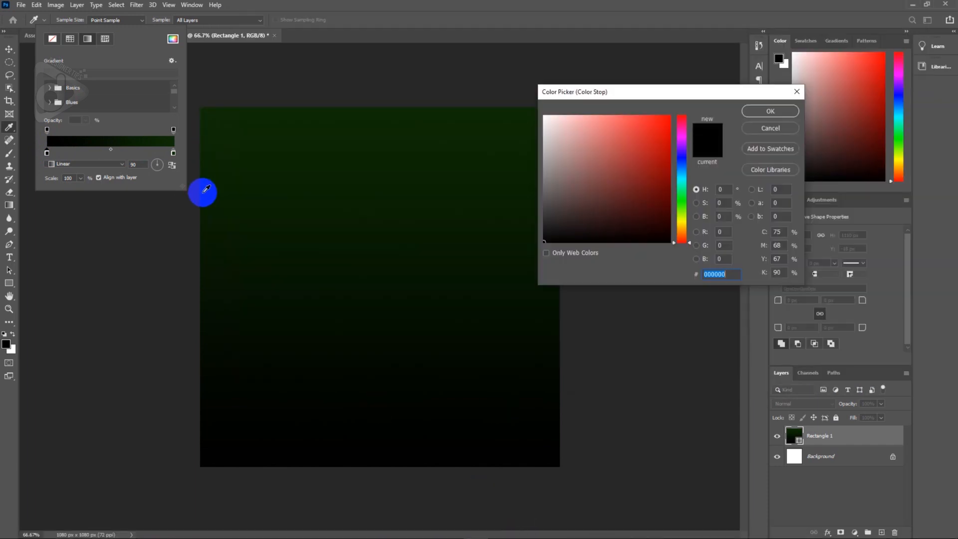
{"action": "key", "text": "ctrl+v"}
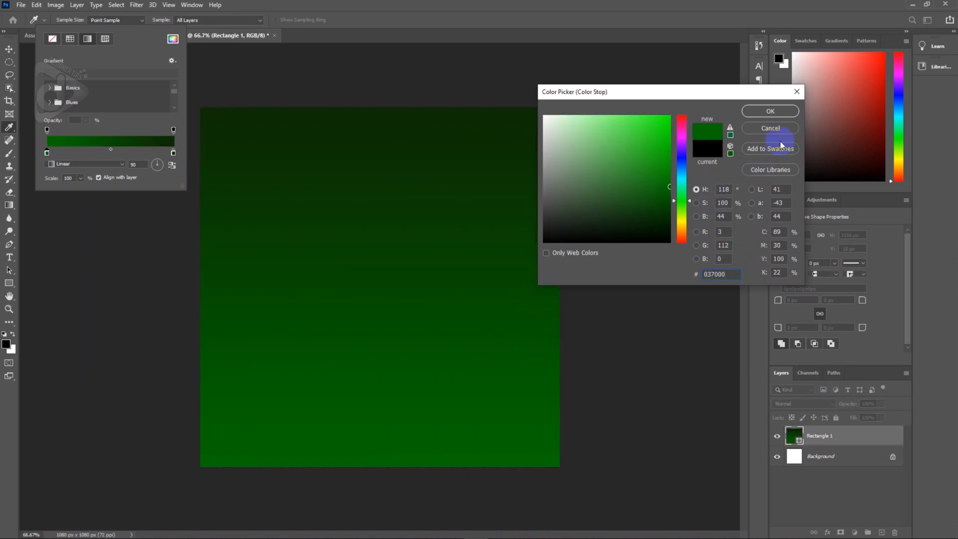
{"action": "left_click", "coordinate": [762, 114]}
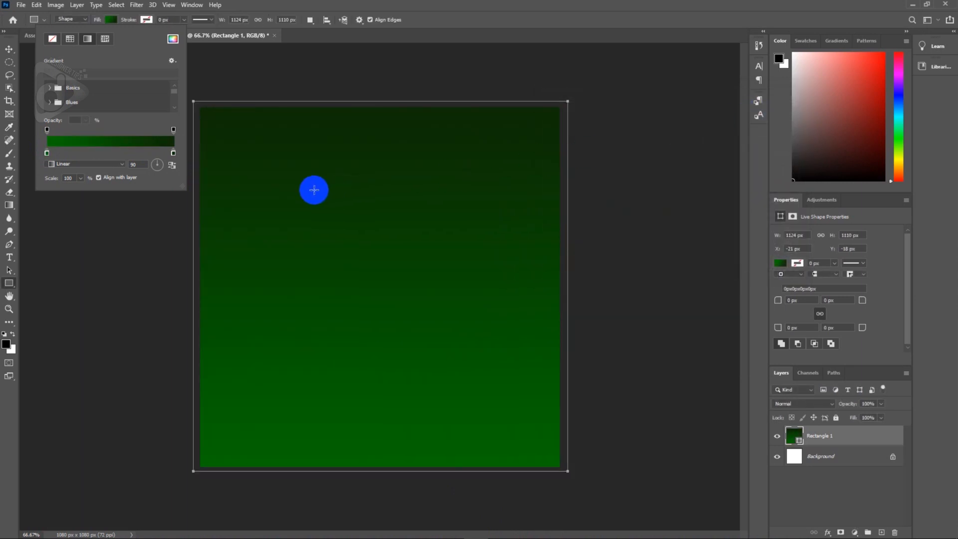
- Change the rectangle's gradient style to Radial and close the fill settings
{"action": "left_click", "coordinate": [88, 163]}
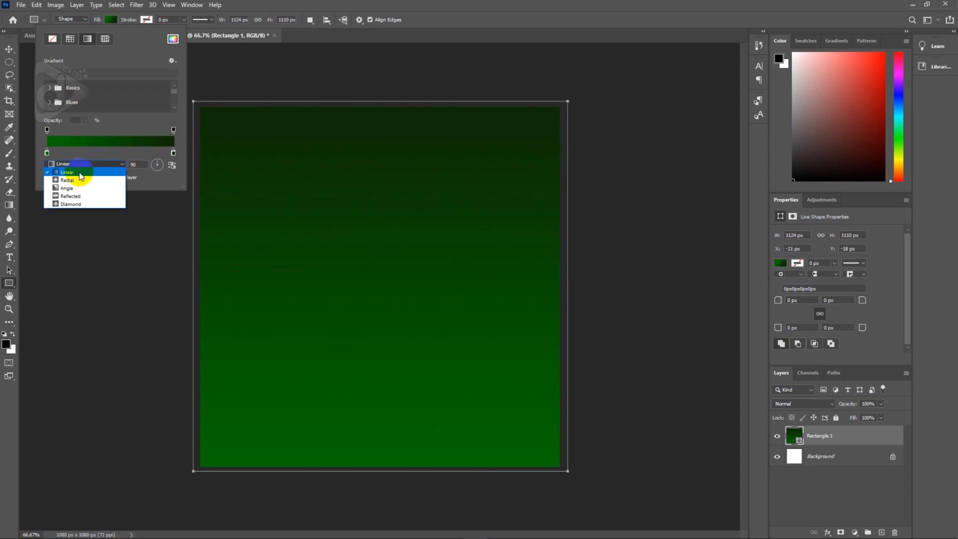
{"action": "left_click", "coordinate": [79, 180]}
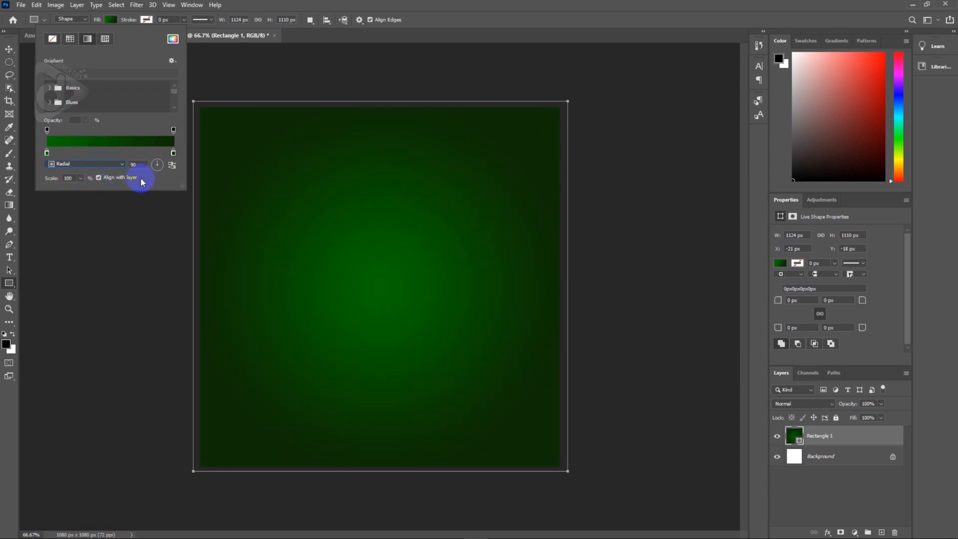
{"action": "type", "text": "1"}
{"action": "key", "text": "Return"}
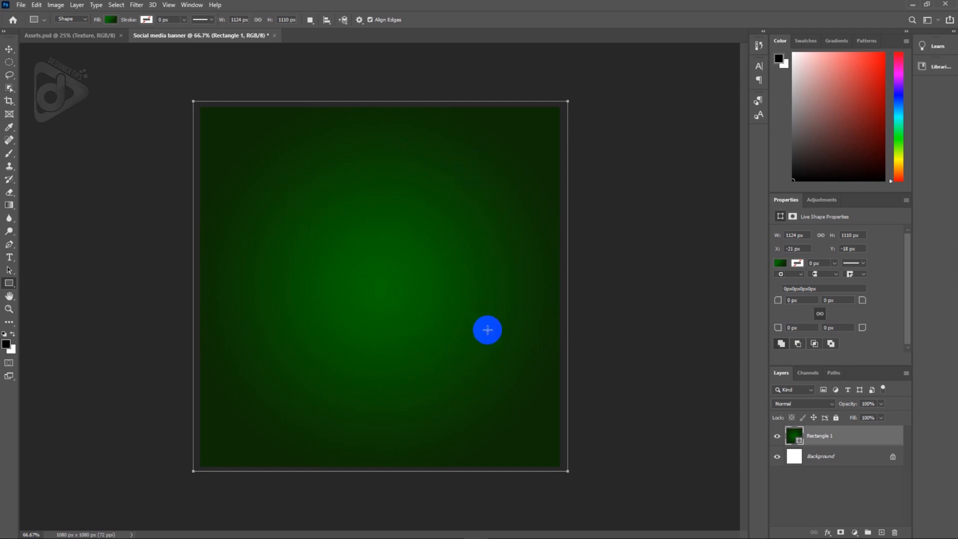
- Copy the Texture layer from Assets.psd into the Social media banner document with the Move tool
{"action": "left_click", "coordinate": [10, 50]}
{"action": "left_click", "coordinate": [53, 35]}
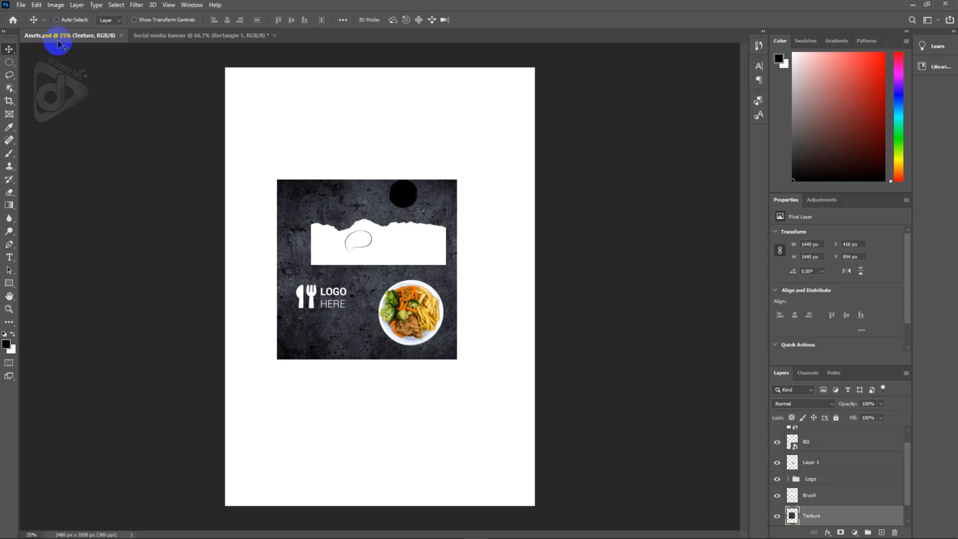
{"action": "right_click", "coordinate": [294, 191]}
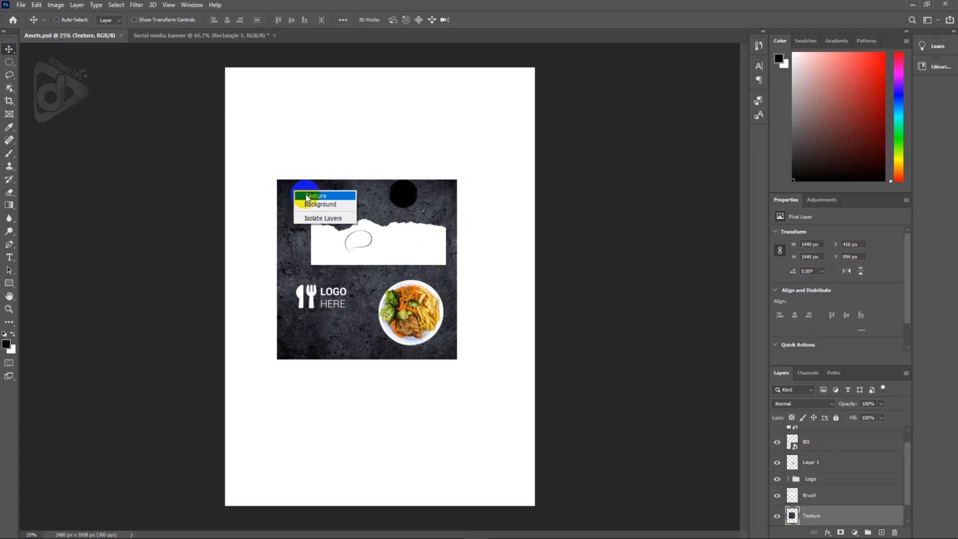
{"action": "left_click", "coordinate": [317, 197]}
{"action": "left_click_drag", "start_coordinate": [324, 198], "coordinate": [360, 226]}
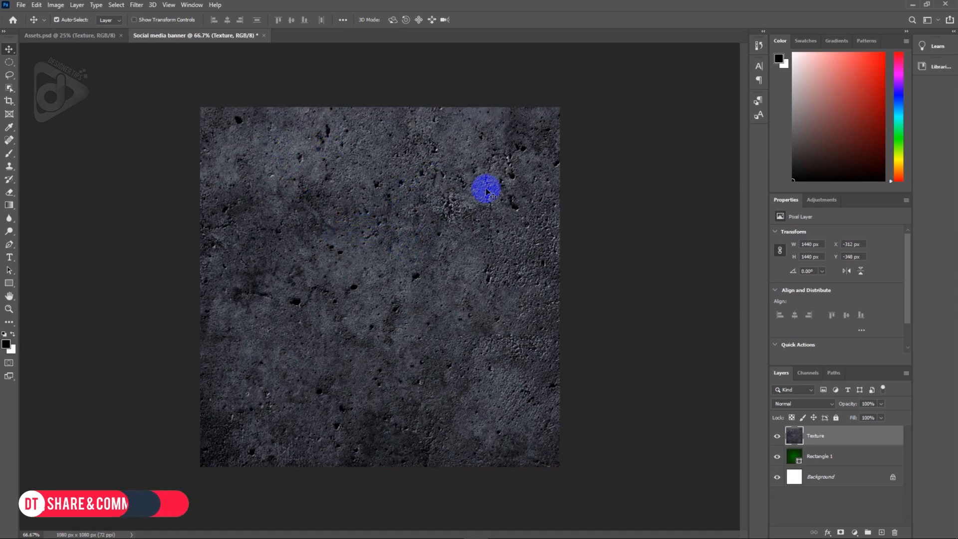
- Scale the Texture layer to about 75.7% with Free Transform and position it to cover the canvas
{"action": "key", "text": "ctrl+t"}
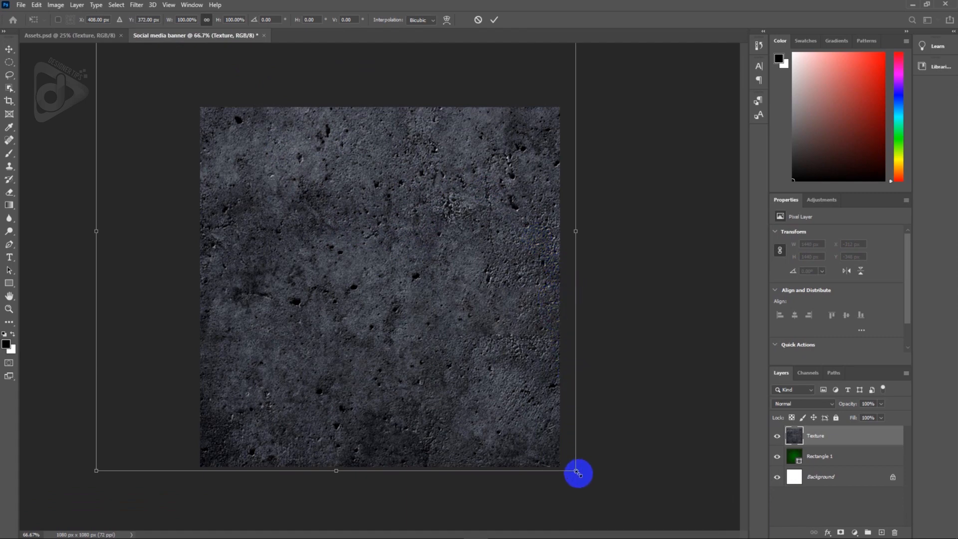
{"action": "left_click_drag", "start_coordinate": [577, 472], "coordinate": [548, 387]}
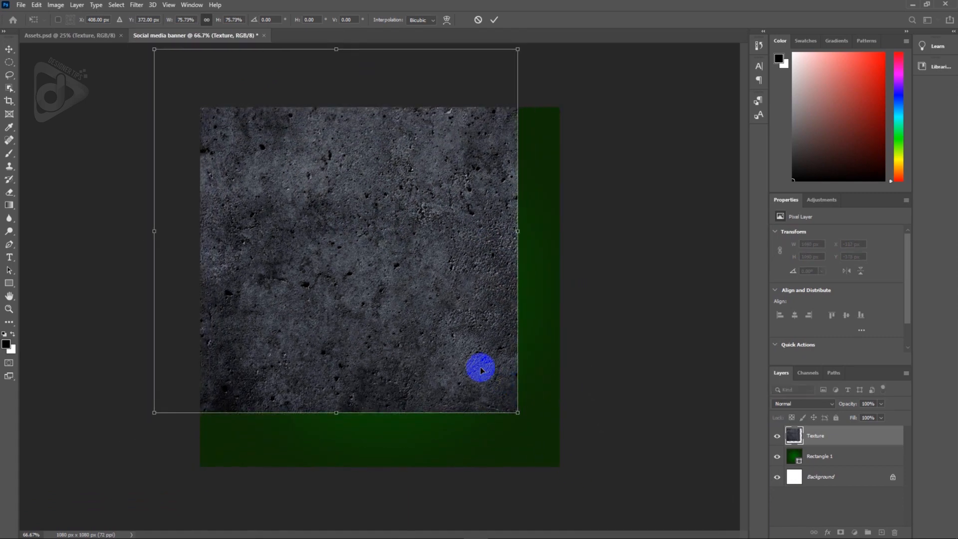
{"action": "left_click_drag", "start_coordinate": [481, 370], "coordinate": [527, 425]}
{"action": "key", "text": "Return"}
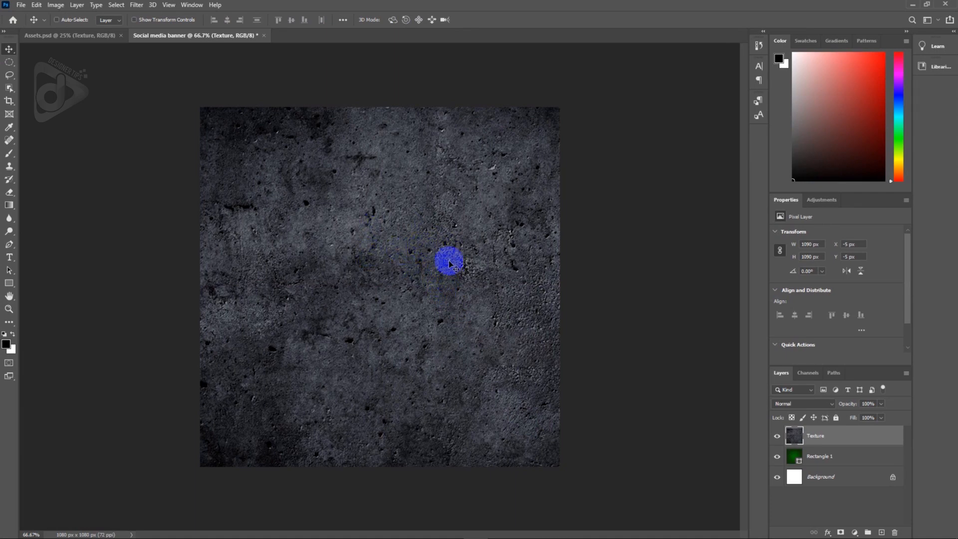
- Set the Texture layer's blend mode to Luminosity and its opacity to 20%
{"action": "left_click", "coordinate": [796, 409]}
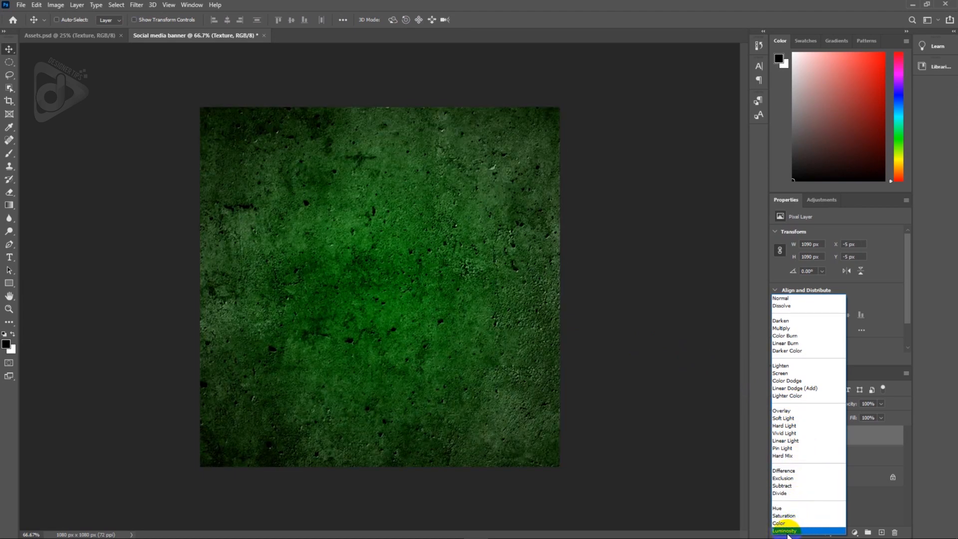
{"action": "left_click", "coordinate": [791, 532]}
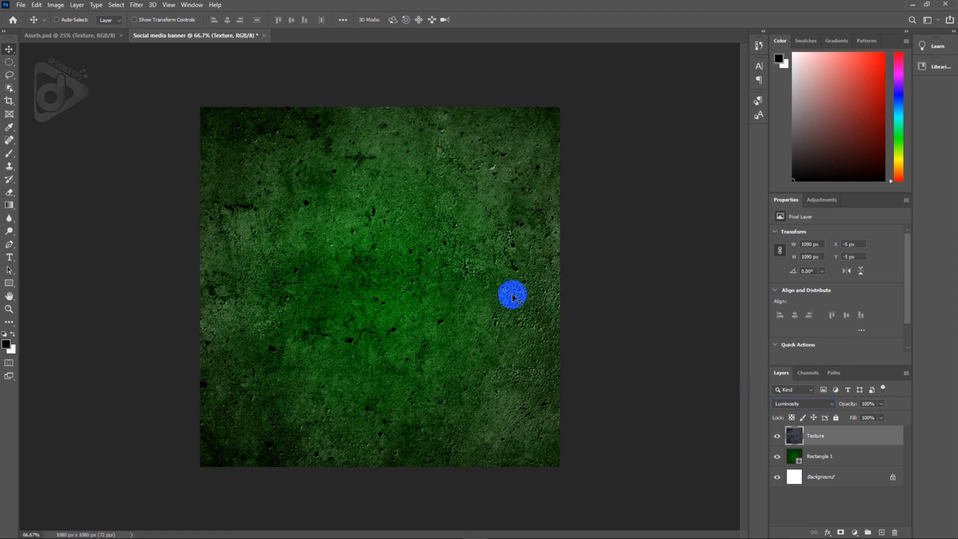
{"action": "left_click_drag", "start_coordinate": [874, 404], "coordinate": [854, 403]}
{"action": "type", "text": "2"}
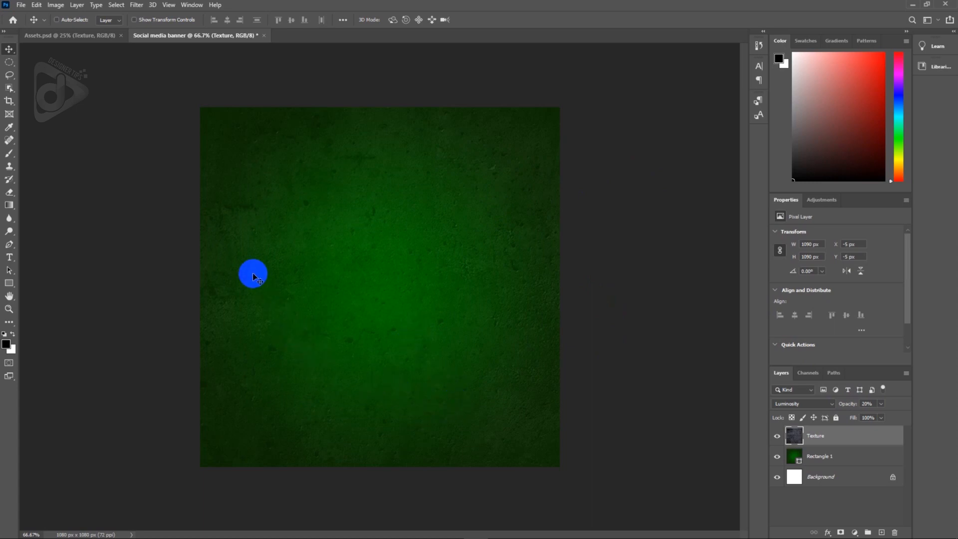
- Copy the white torn-edge Brush layer from Assets.psd into the Social media banner document and place it along the canvas's lower edge
{"action": "left_click", "coordinate": [88, 37]}
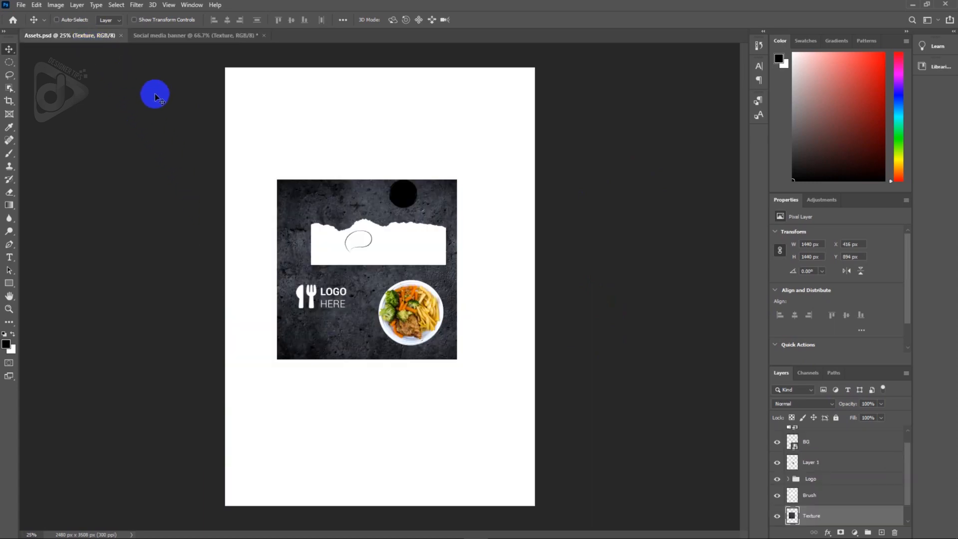
{"action": "right_click", "coordinate": [318, 238]}
{"action": "left_click", "coordinate": [327, 241]}
{"action": "mouse_move", "coordinate": [329, 240]}
{"action": "left_mouse_down"}
{"action": "mouse_move", "coordinate": [220, 111]}
{"action": "mouse_move", "coordinate": [178, 40]}
{"action": "left_mouse_up"}
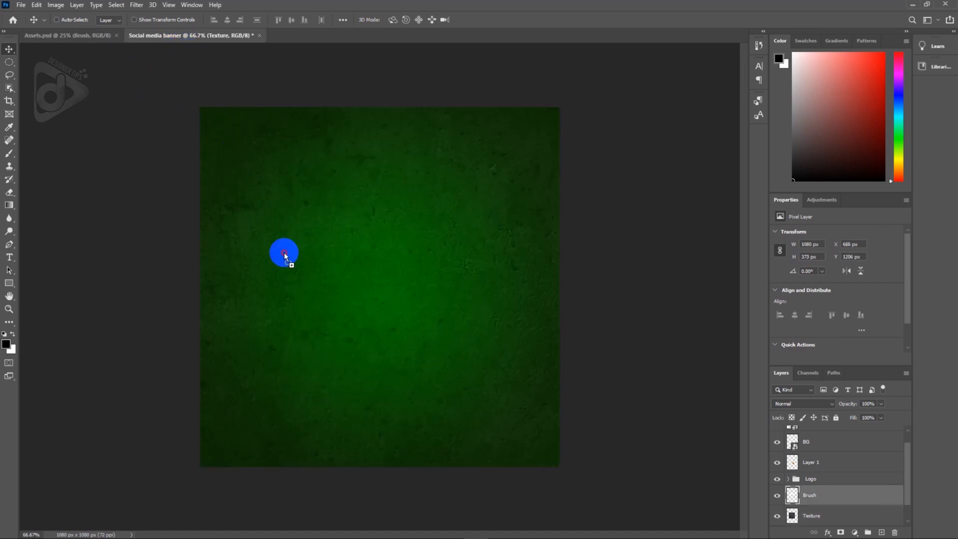
{"action": "left_click_drag", "start_coordinate": [322, 357], "coordinate": [323, 357]}
{"action": "left_click_drag", "start_coordinate": [392, 344], "coordinate": [430, 387]}
- Align the Brush layer with the canvas using Free Transform and scale it to about 1091 x 377 px to span the full width
{"action": "key", "text": "ctrl+t"}
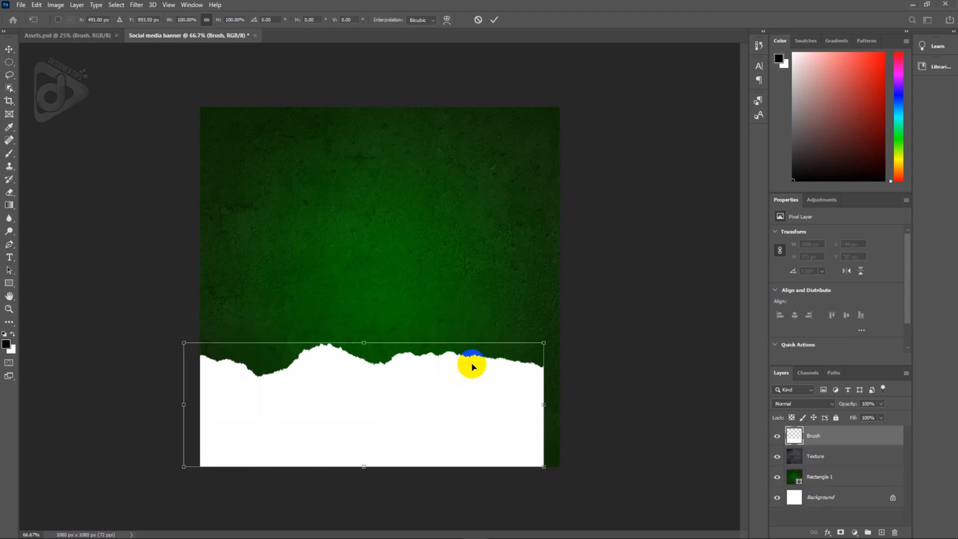
{"action": "left_click_drag", "start_coordinate": [481, 368], "coordinate": [505, 383]}
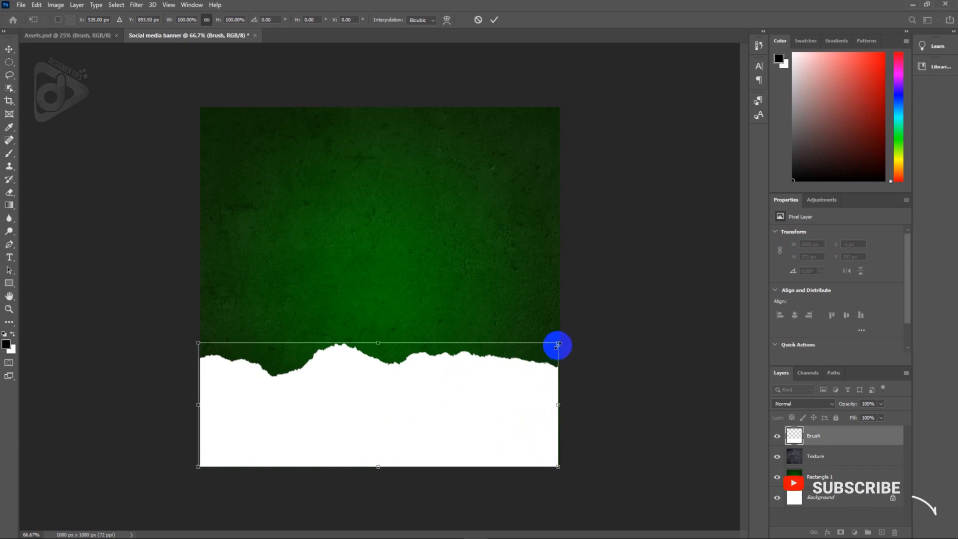
{"action": "left_click_drag", "start_coordinate": [558, 344], "coordinate": [562, 344]}
{"action": "key", "text": "Return"}
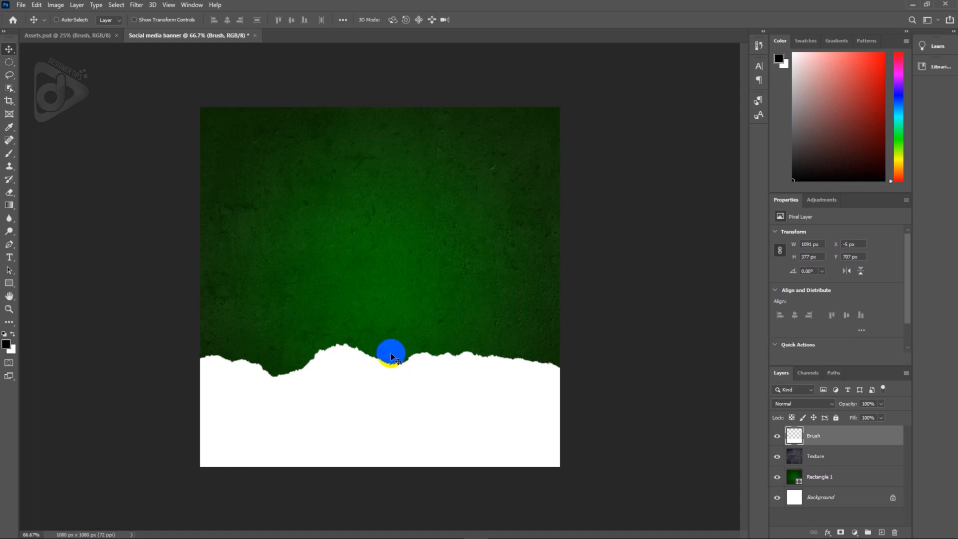
- Copy the food plate from Assets.psd into the Social media banner document and place it near the centre, overlapping the torn white edge
{"action": "left_click", "coordinate": [72, 35]}
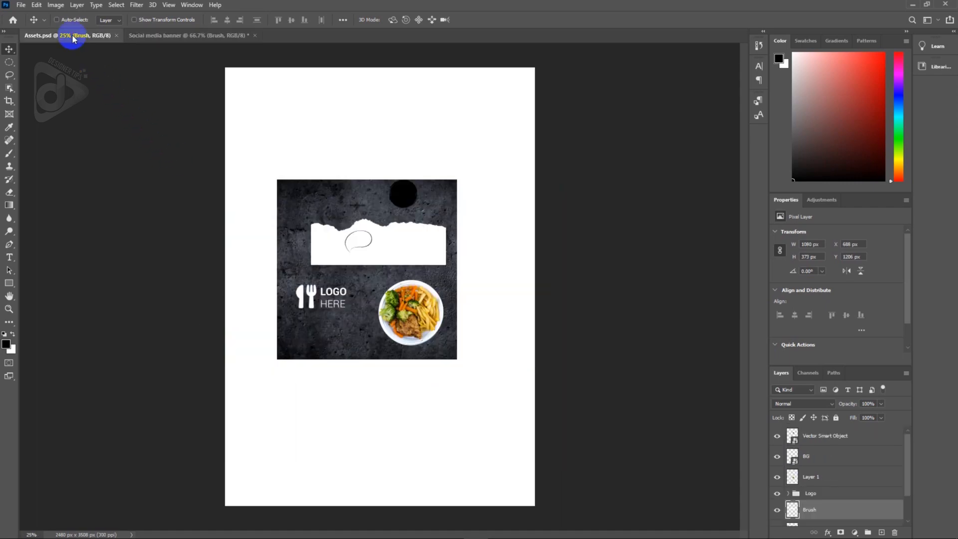
{"action": "right_click", "coordinate": [406, 300]}
{"action": "left_click", "coordinate": [419, 306]}
{"action": "left_click_drag", "start_coordinate": [420, 307], "coordinate": [333, 186]}
{"action": "mouse_move", "coordinate": [402, 323]}
{"action": "left_mouse_down"}
{"action": "mouse_move", "coordinate": [417, 297]}
{"action": "mouse_move", "coordinate": [391, 313]}
{"action": "mouse_move", "coordinate": [416, 323]}
{"action": "left_mouse_up"}
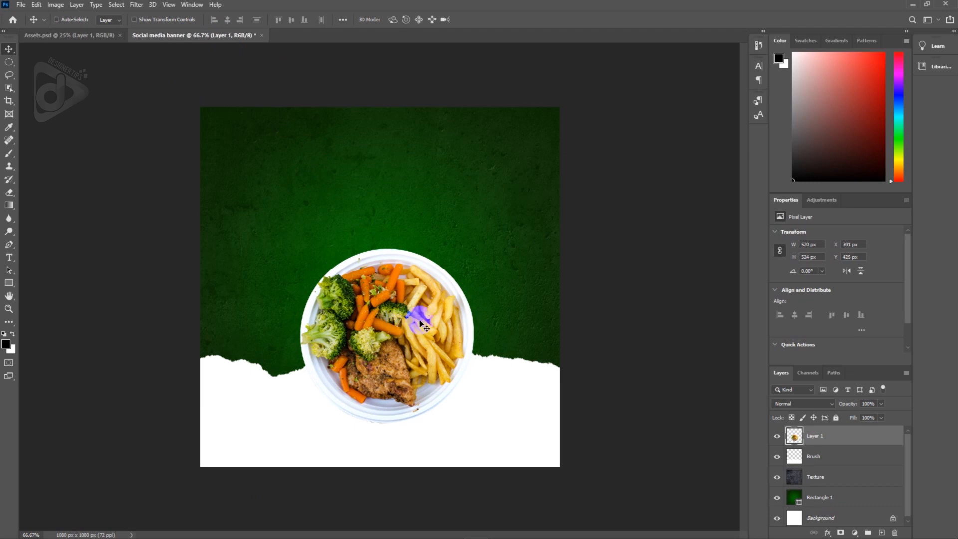
- Nudge the food plate up 8 px and left 18 px to X 283 px, Y 417 px
{"action": "key", "text": "Up"}
{"action": "key", "text": "Up"}
{"action": "key", "text": "Up"}
{"action": "key", "text": "Up"}
{"action": "key", "text": "Up"}
{"action": "key", "text": "Up"}
{"action": "key", "text": "Up"}
{"action": "key", "text": "Up"}
{"action": "key", "text": "Left"}
{"action": "key", "text": "Left"}
{"action": "key", "text": "Left"}
{"action": "key", "text": "Left"}
{"action": "key", "text": "Left"}
{"action": "key", "text": "Left"}
{"action": "key", "text": "Left"}
{"action": "key", "text": "Left"}
{"action": "key", "text": "Left"}
{"action": "key", "text": "Left"}
{"action": "key", "text": "Left"}
{"action": "key", "text": "Left"}
{"action": "key", "text": "Left"}
{"action": "key", "text": "Left"}
{"action": "key", "text": "Left"}
{"action": "key", "text": "Left"}
{"action": "key", "text": "Left"}
{"action": "key", "text": "Left"}
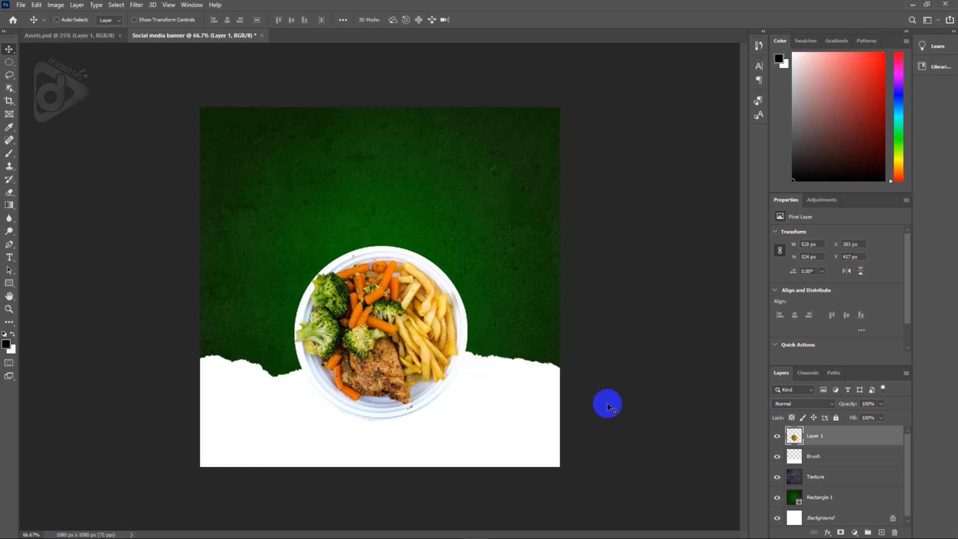
- Apply a Drop Shadow to the food plate layer with a size of 38 px and 39% opacity
{"action": "double_click", "coordinate": [853, 437]}
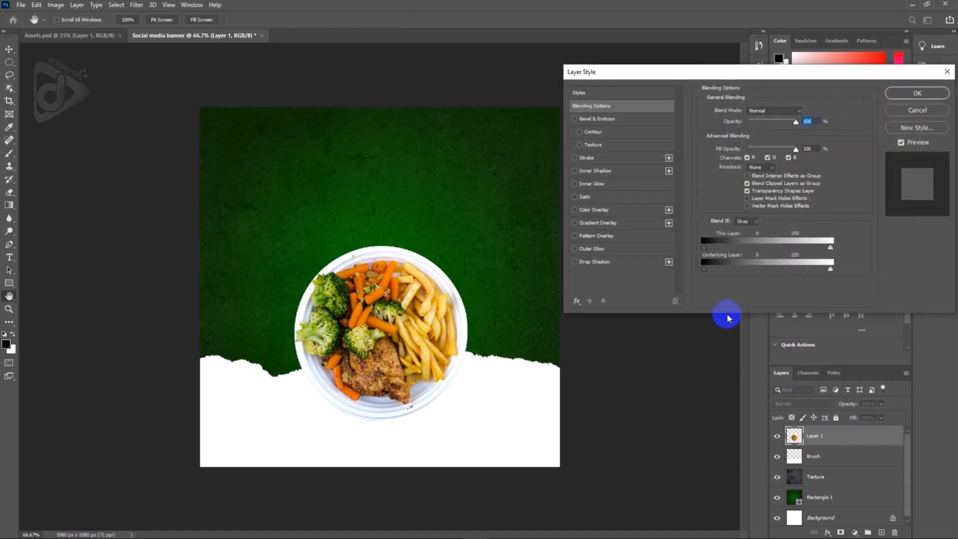
{"action": "left_click", "coordinate": [601, 262]}
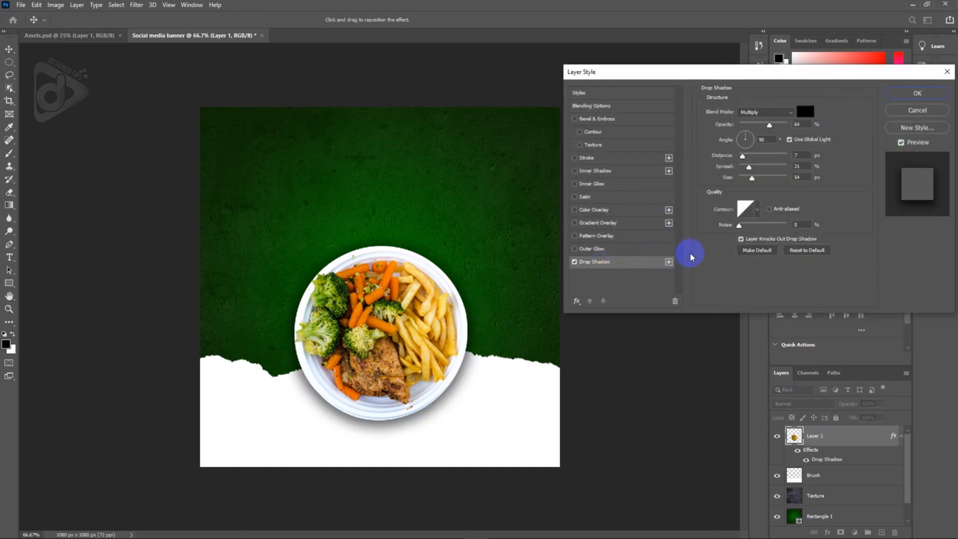
{"action": "left_click_drag", "start_coordinate": [752, 178], "coordinate": [750, 183]}
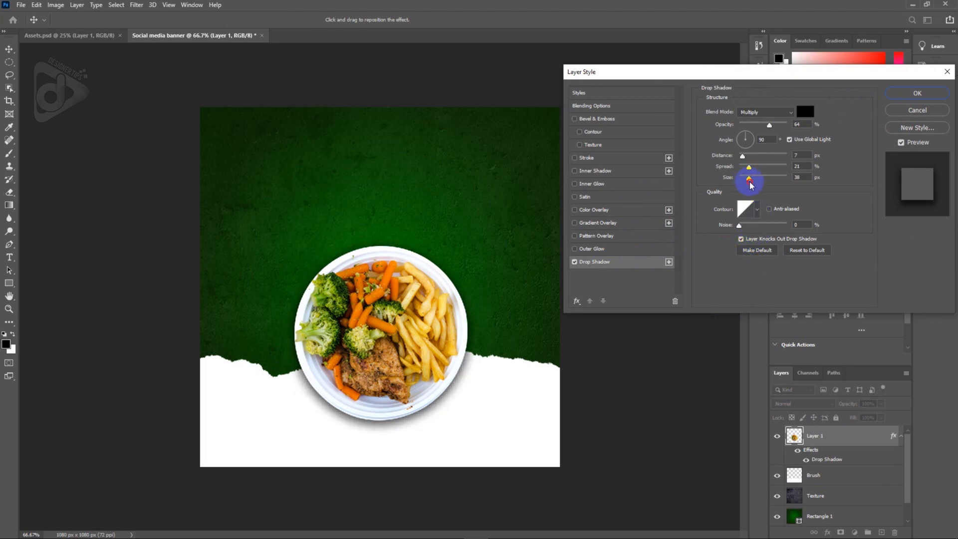
{"action": "left_click_drag", "start_coordinate": [770, 125], "coordinate": [759, 132]}
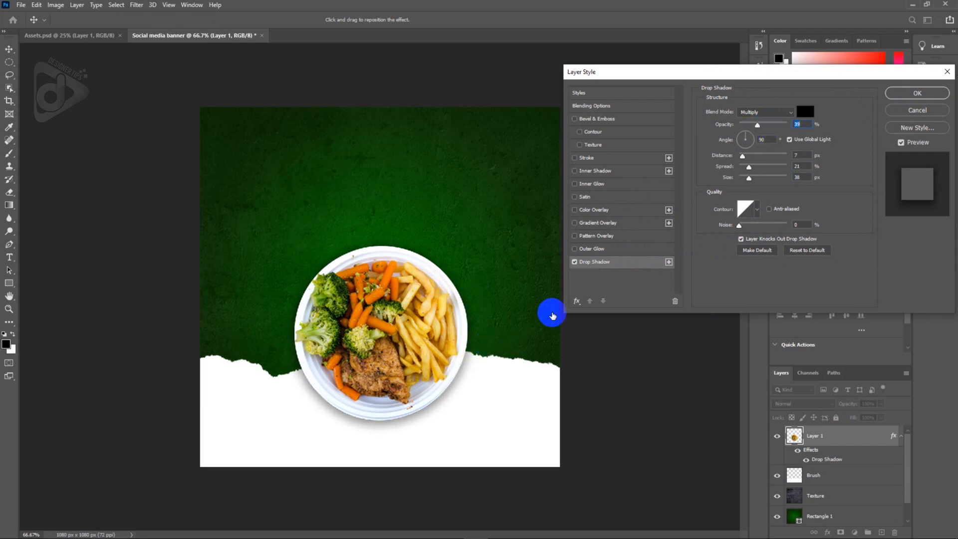
{"action": "left_click", "coordinate": [906, 93]}
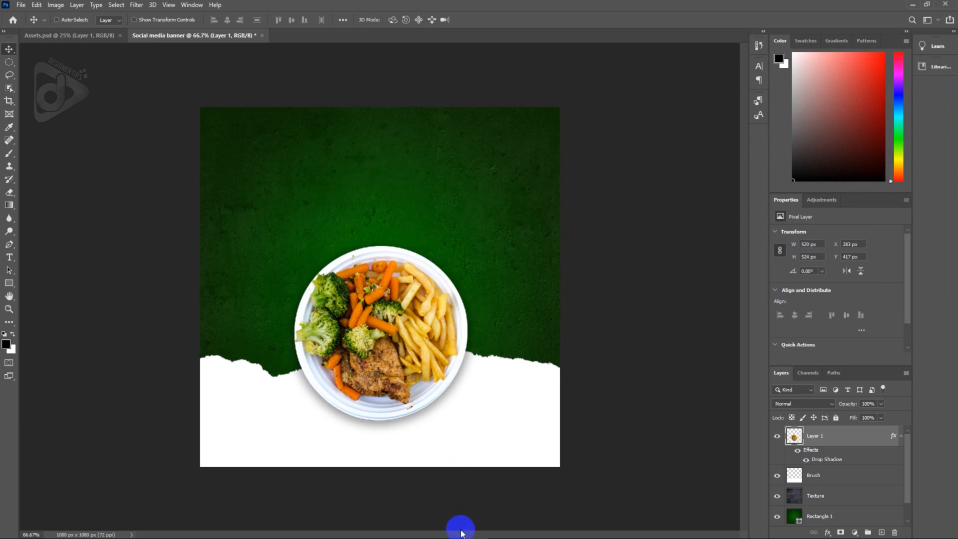
- Copy "Delicious" from the word file in Notepad and insert it as a text layer in the banner's upper area in Photoshop
{"action": "mouse_move", "coordinate": [456, 537]}
{"action": "left_click", "coordinate": [524, 530]}
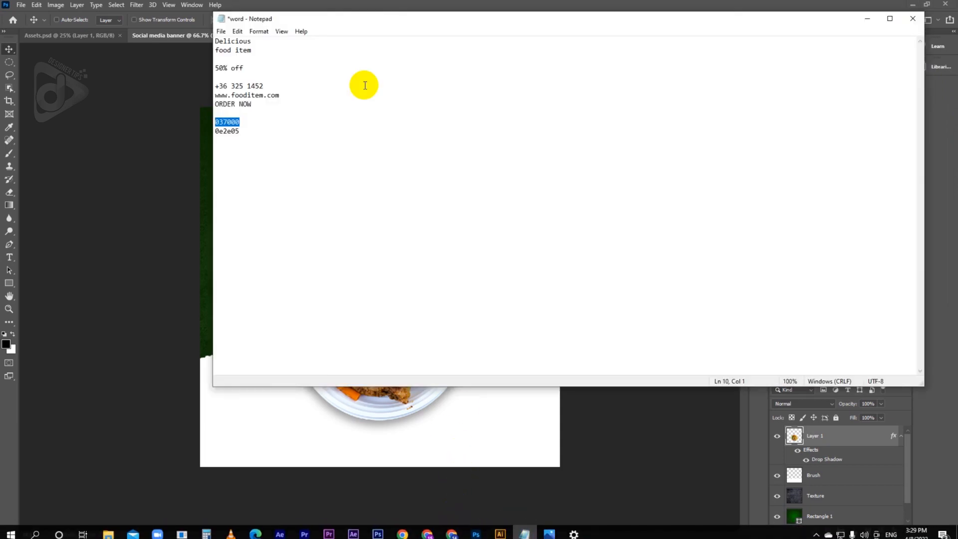
{"action": "left_click", "coordinate": [268, 54]}
{"action": "left_click", "coordinate": [206, 47]}
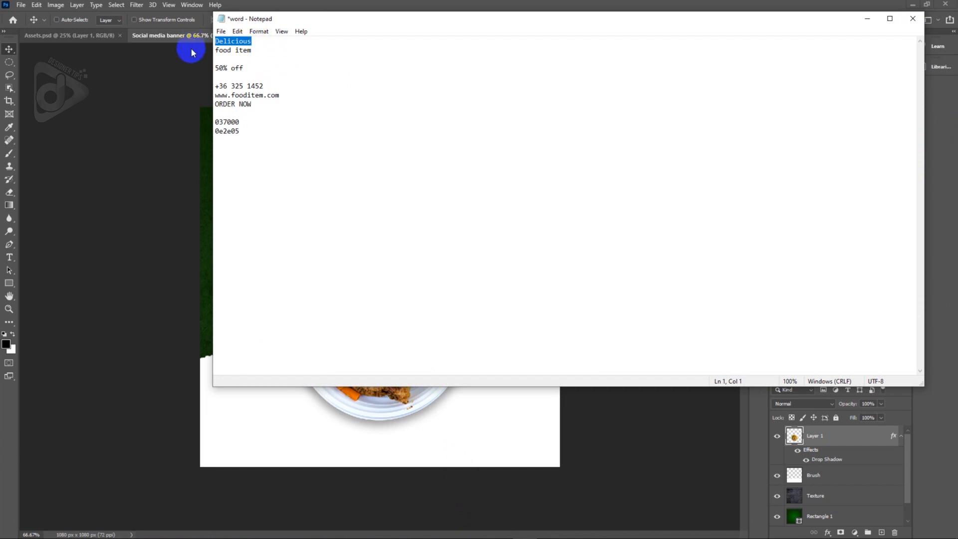
{"action": "left_click", "coordinate": [169, 109]}
{"action": "key", "text": "t"}
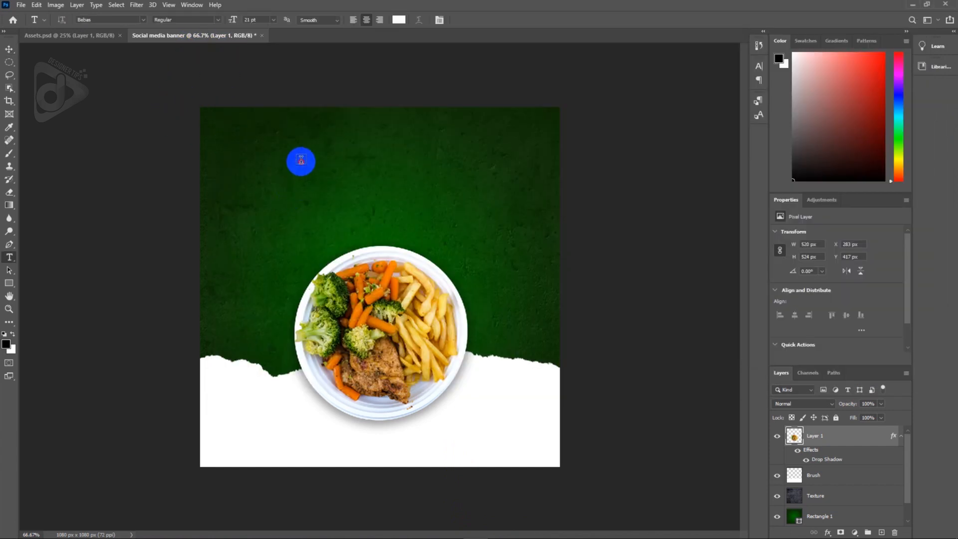
{"action": "left_click", "coordinate": [301, 160]}
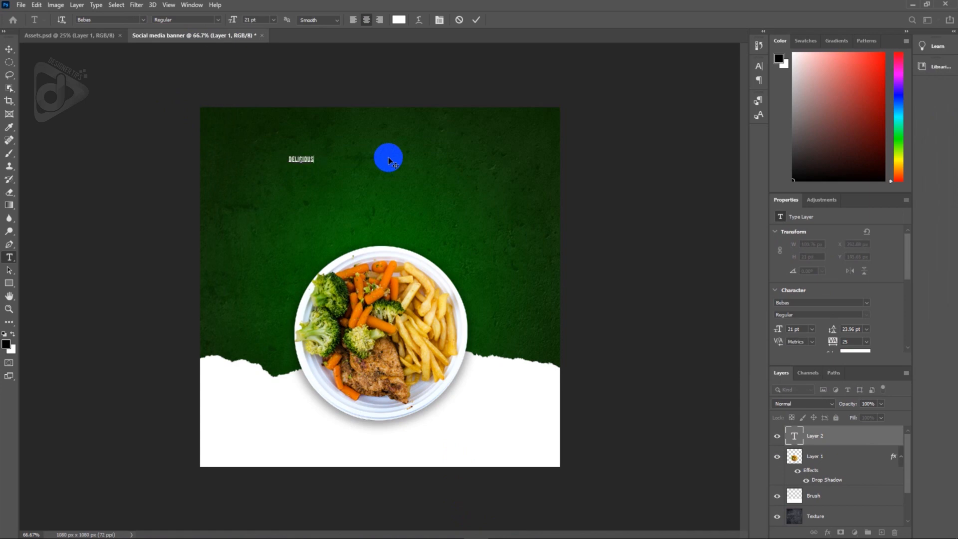
- Set the "Delicious" text to the Gloss And Bloom font at 78 pt
{"action": "key", "text": "ctrl+a"}
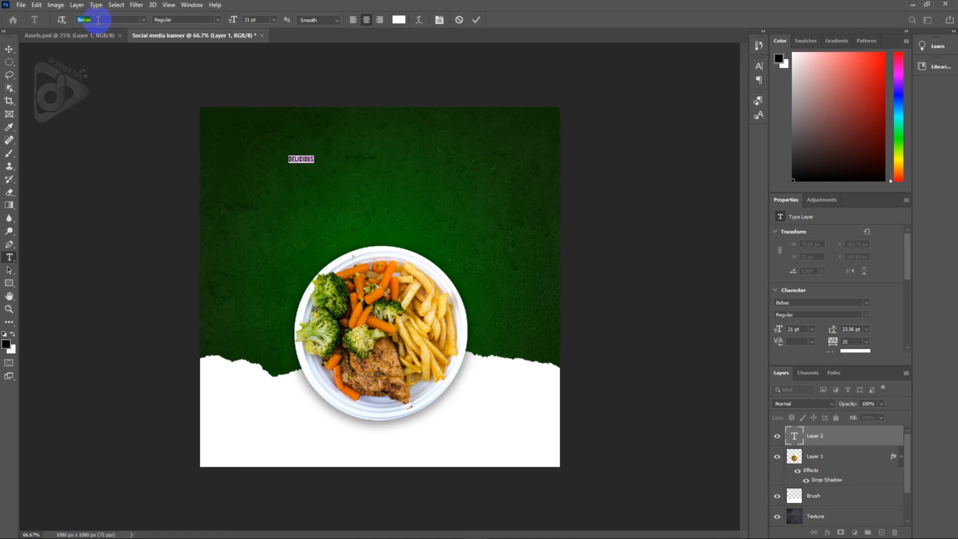
{"action": "type", "text": "Gloss And Bloom"}
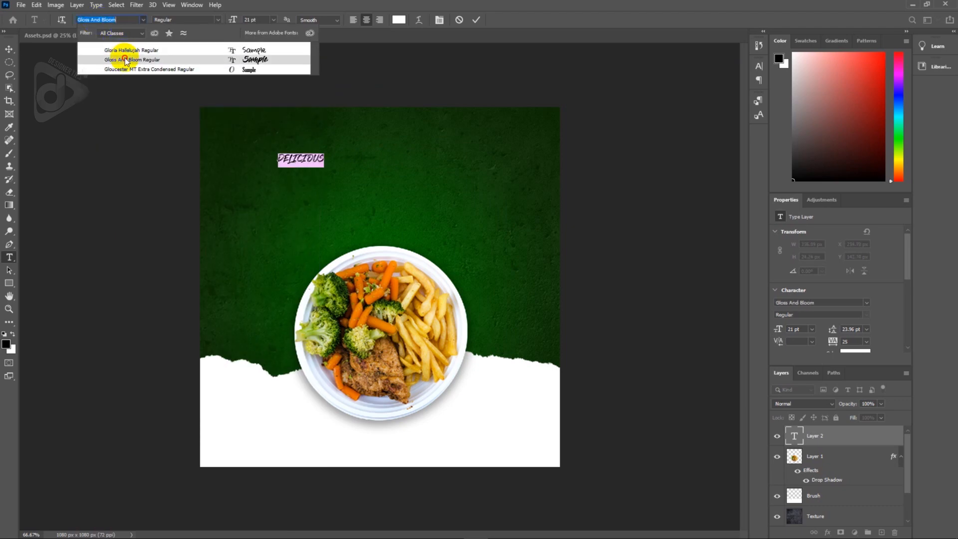
{"action": "left_click", "coordinate": [125, 60]}
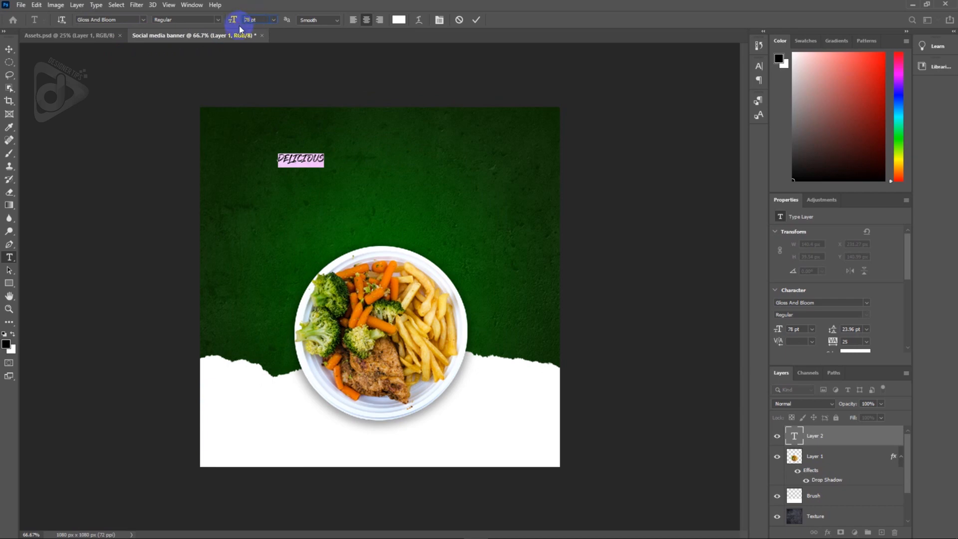
{"action": "key", "text": "Return"}
{"action": "left_click", "coordinate": [289, 147]}
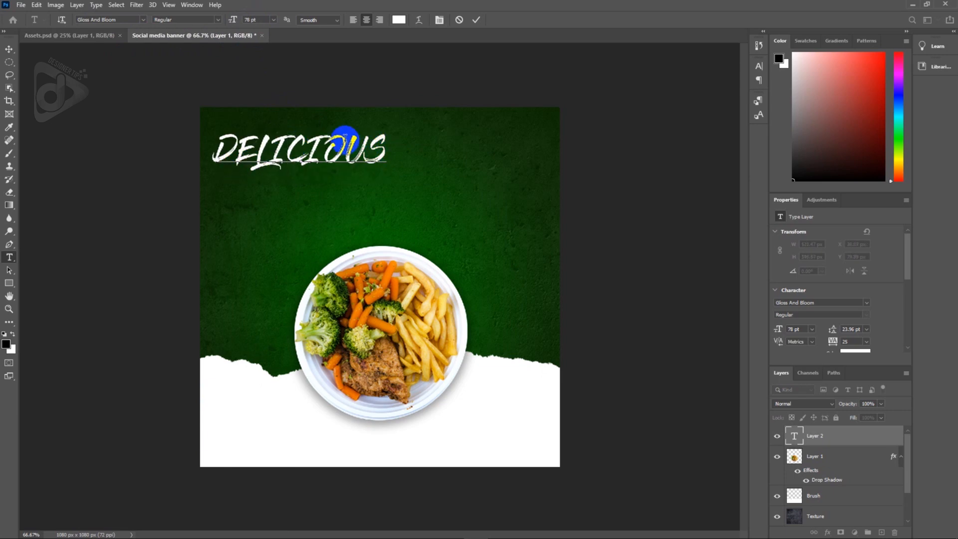
- Turn off All Caps for the whole "Delicious" text
{"action": "double_click", "coordinate": [305, 159]}
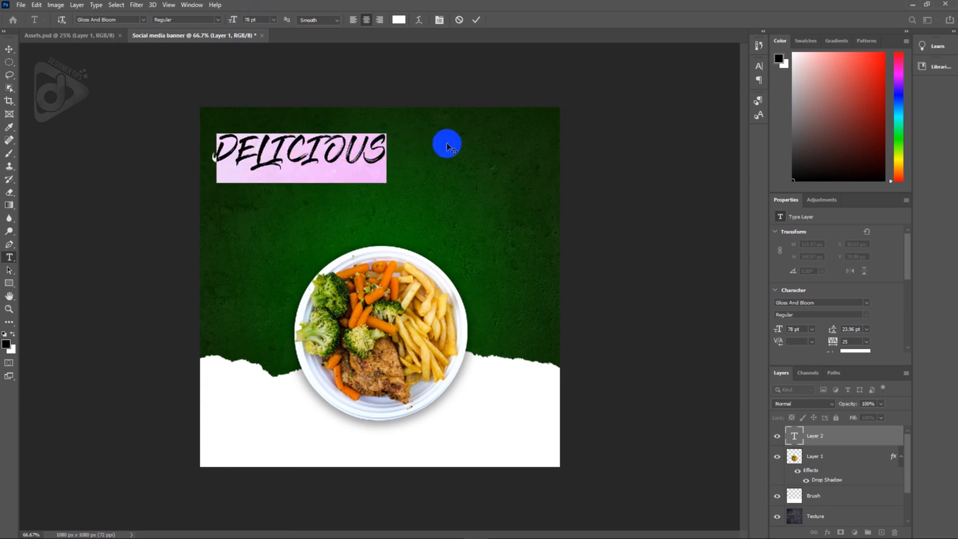
{"action": "left_click", "coordinate": [759, 66]}
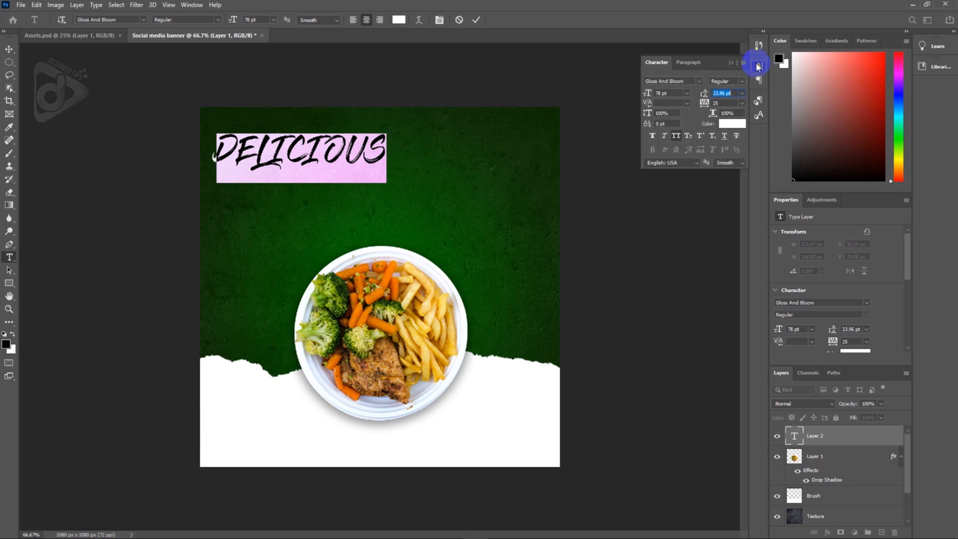
{"action": "left_click", "coordinate": [727, 93]}
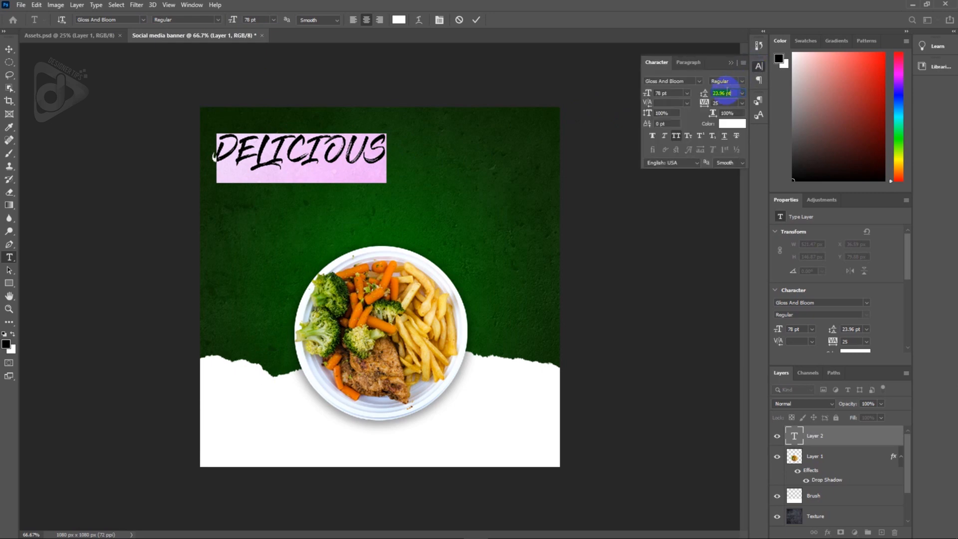
{"action": "left_click", "coordinate": [676, 137]}
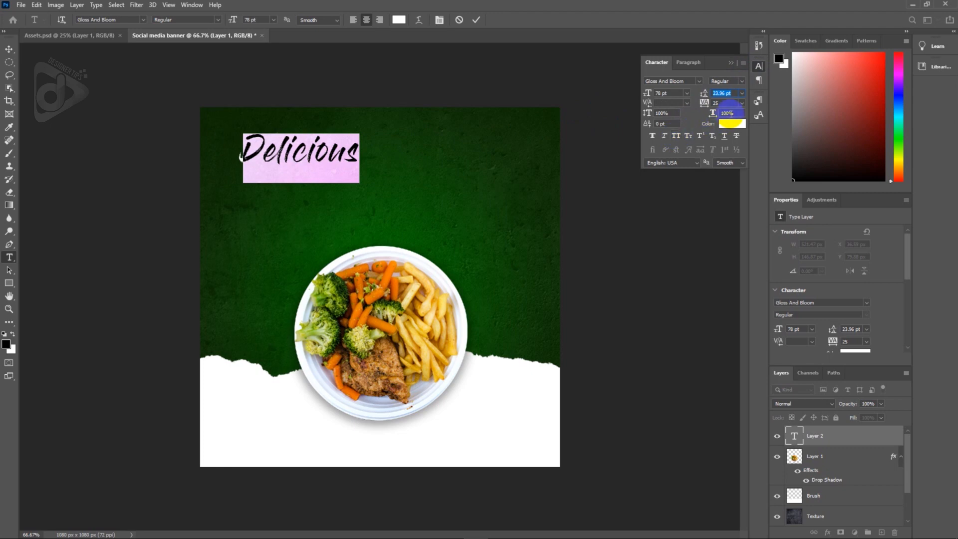
{"action": "left_click", "coordinate": [731, 63]}
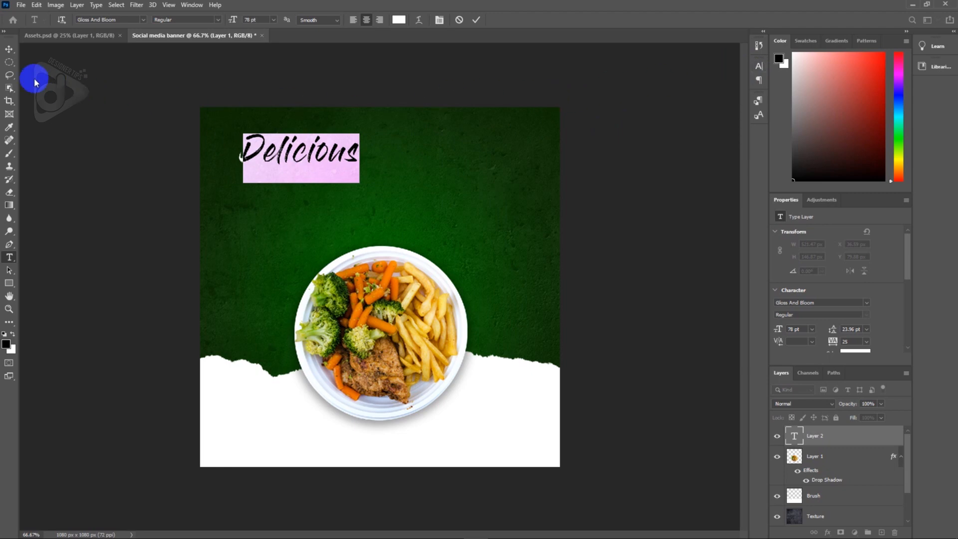
- Move the "Delicious" text to the upper centre of the canvas, at about X 357 px, Y 79 px
{"action": "left_click", "coordinate": [9, 49]}
{"action": "left_click_drag", "start_coordinate": [347, 158], "coordinate": [423, 151]}
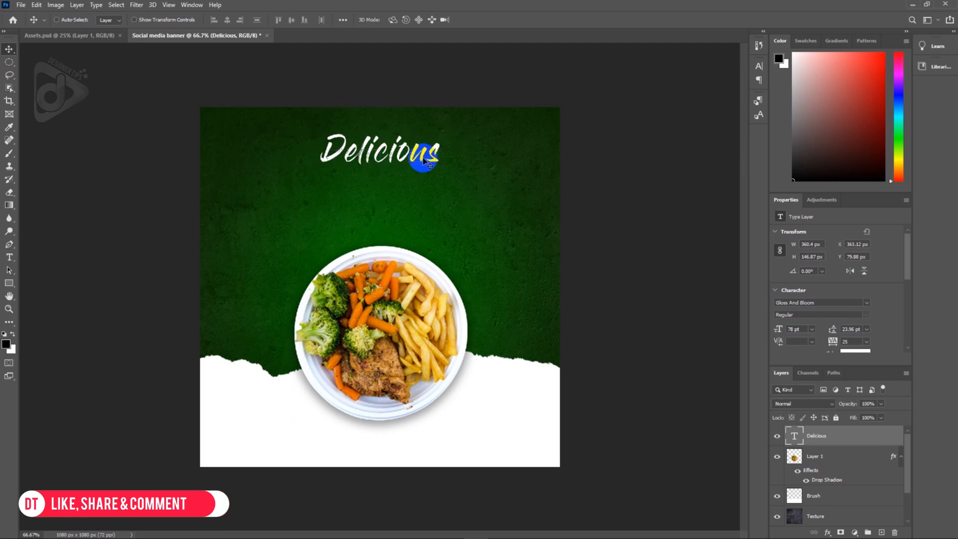
{"action": "key", "text": "Left"}
{"action": "key", "text": "Left"}
{"action": "key", "text": "Left"}
{"action": "key", "text": "Left"}
{"action": "key", "text": "Left"}
{"action": "key", "text": "Left"}
{"action": "key", "text": "Up"}
{"action": "key", "text": "Up"}
{"action": "key", "text": "Up"}
{"action": "key", "text": "Up"}
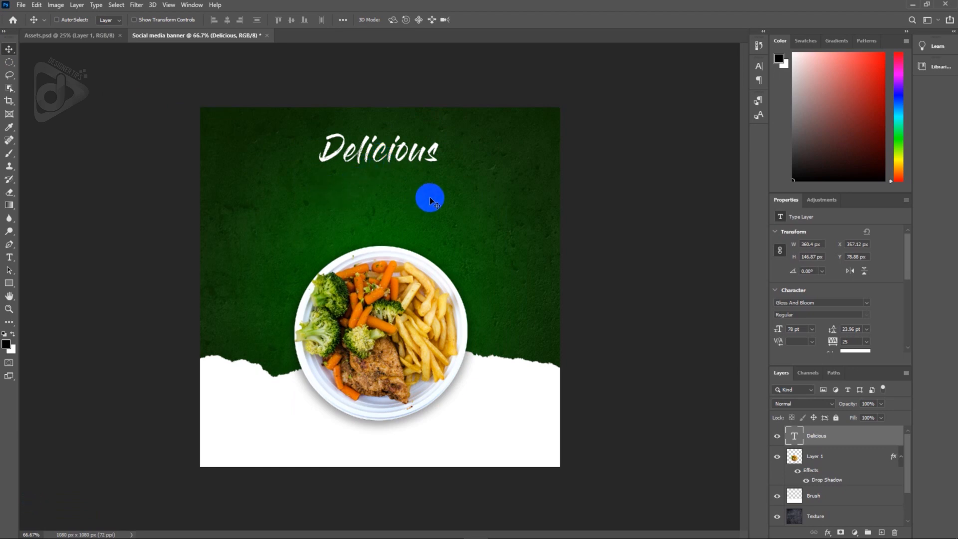
- Copy "food item" from the word file in Notepad and insert it as a new text layer below "Delicious" in Photoshop
{"action": "mouse_move", "coordinate": [417, 536]}
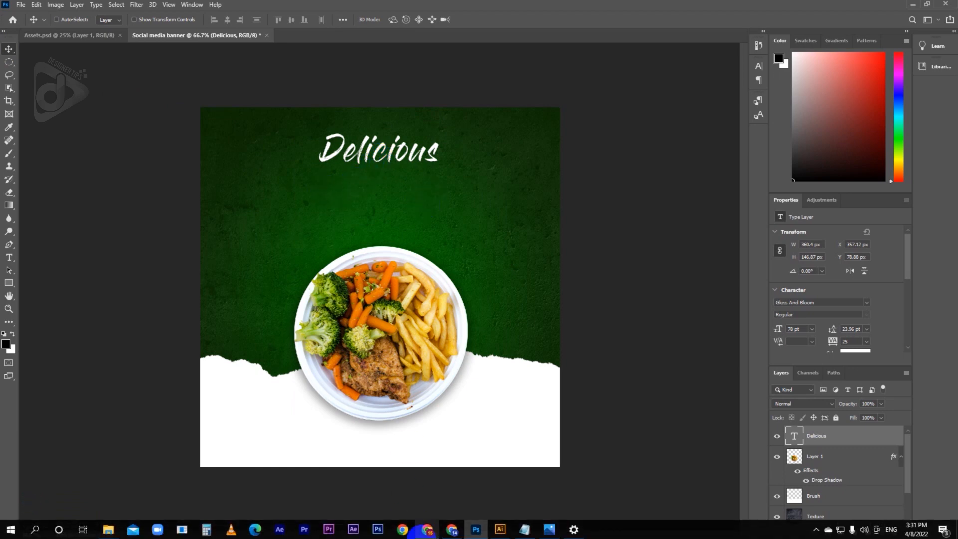
{"action": "left_click", "coordinate": [524, 530]}
{"action": "left_click_drag", "start_coordinate": [270, 54], "coordinate": [203, 47]}
{"action": "key", "text": "ctrl+c"}
{"action": "left_click", "coordinate": [181, 96]}
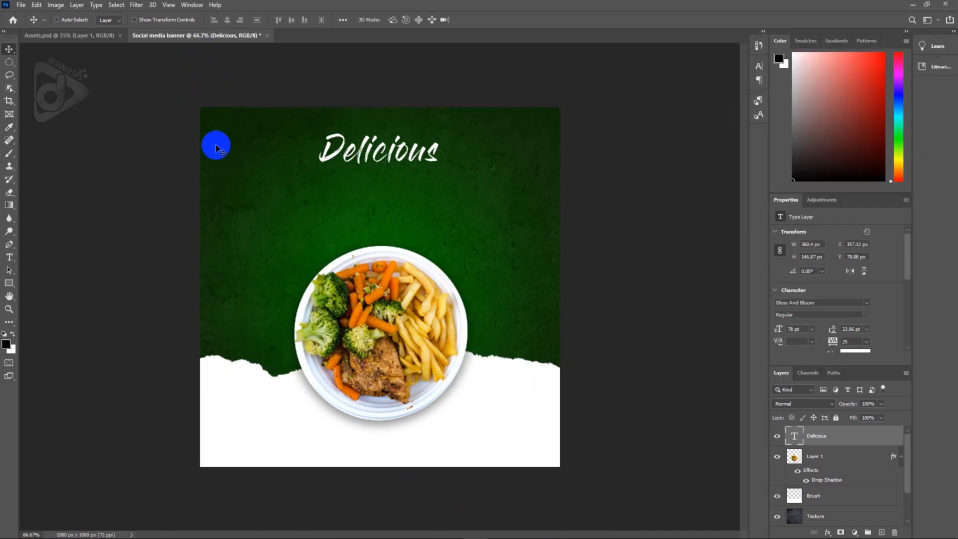
{"action": "key", "text": "t"}
{"action": "left_click", "coordinate": [302, 209]}
{"action": "key", "text": "ctrl+v"}
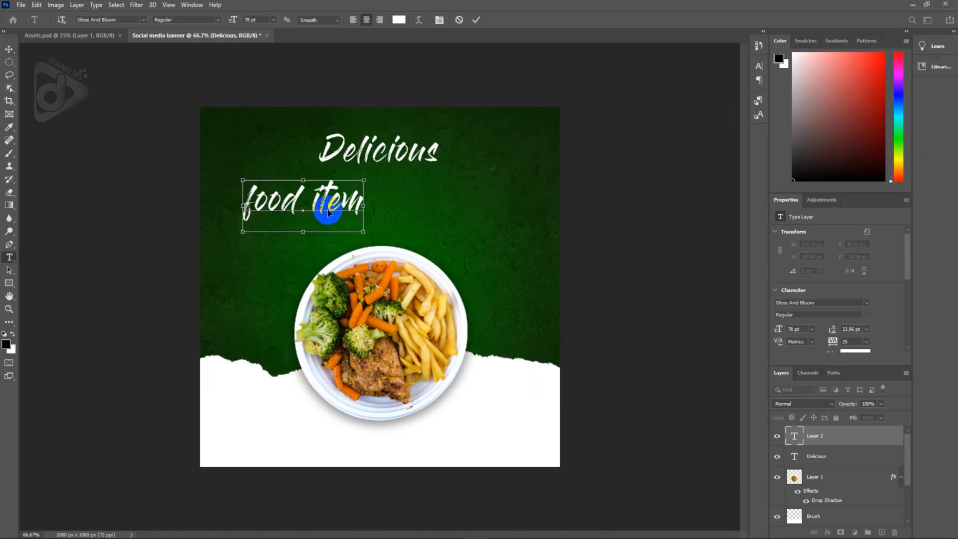
- Set the "food item" text to the Warpaint font at 176 pt
{"action": "triple_click", "coordinate": [331, 221]}
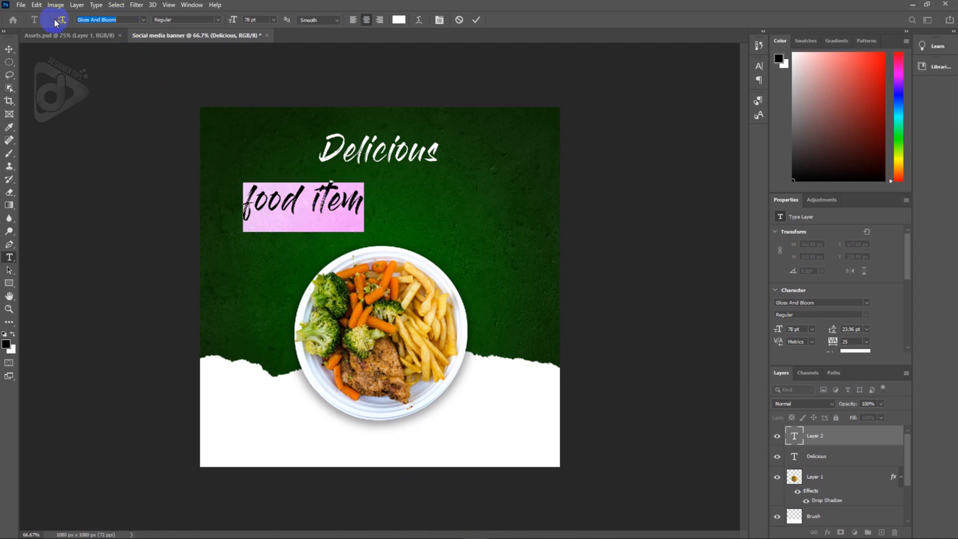
{"action": "type", "text": "wa"}
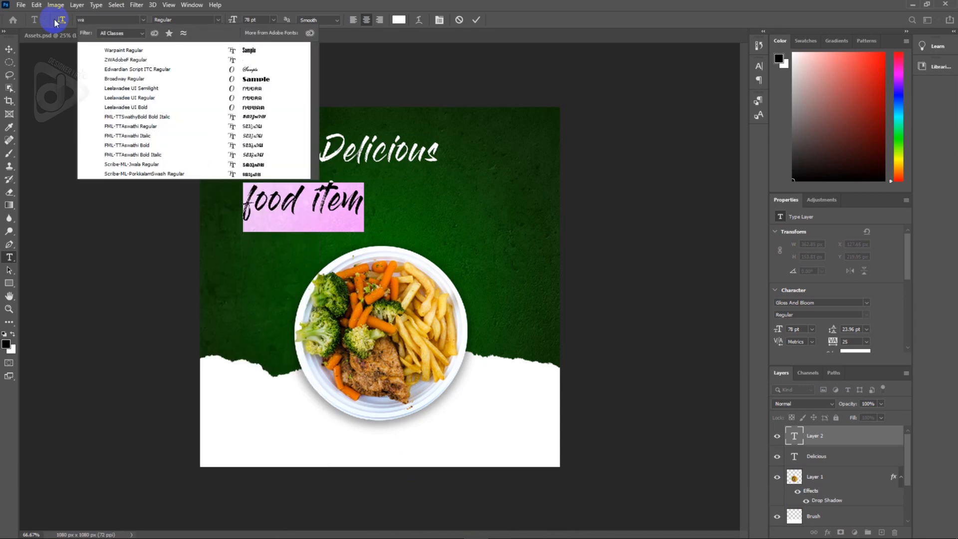
{"action": "left_click", "coordinate": [111, 51]}
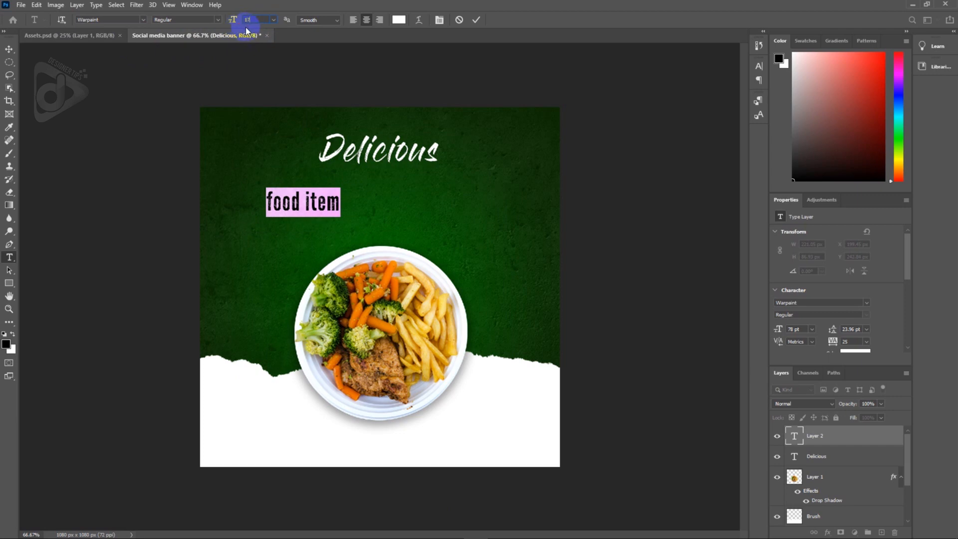
{"action": "key", "text": "Return"}
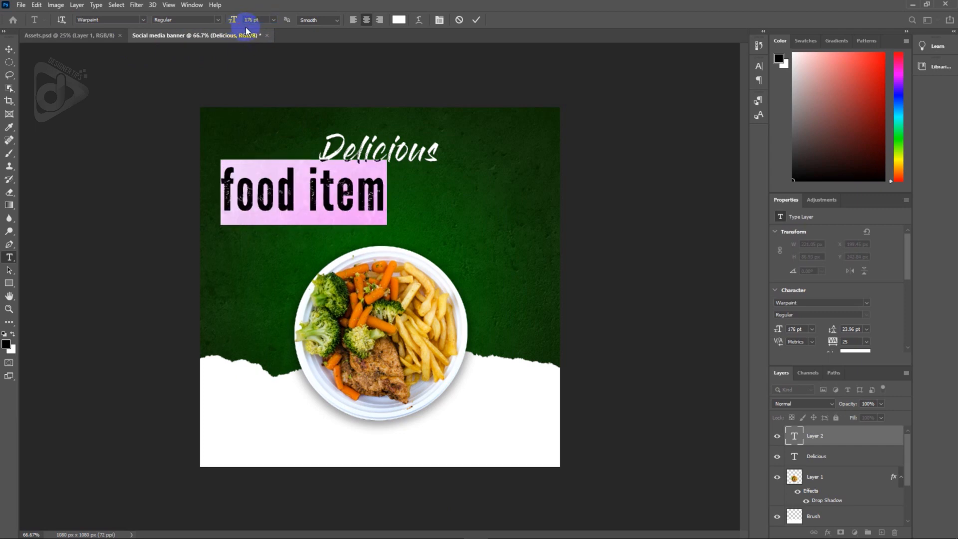
- Apply All Caps to the whole "food item" text and set its tracking to 0
{"action": "left_click", "coordinate": [278, 191]}
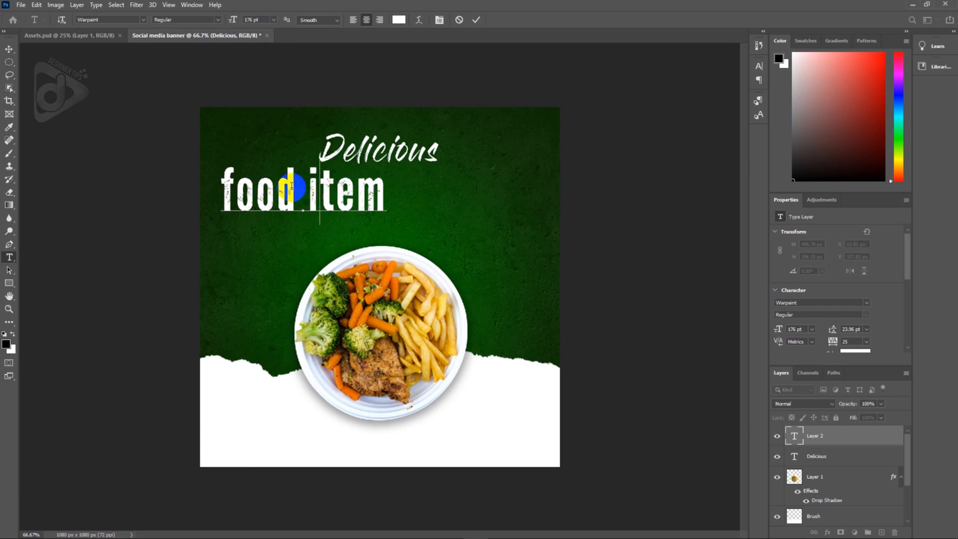
{"action": "left_click", "coordinate": [302, 205]}
{"action": "triple_click", "coordinate": [302, 204]}
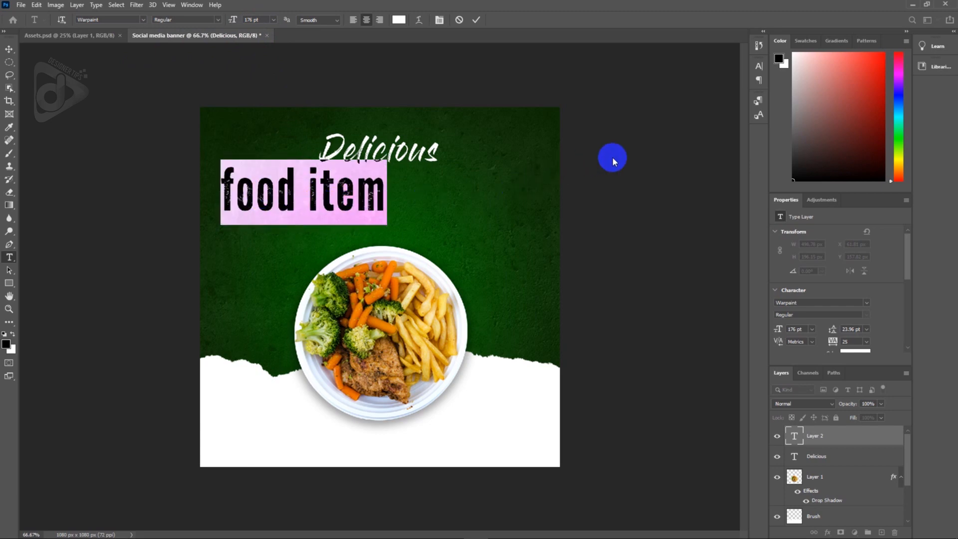
{"action": "left_click", "coordinate": [760, 69]}
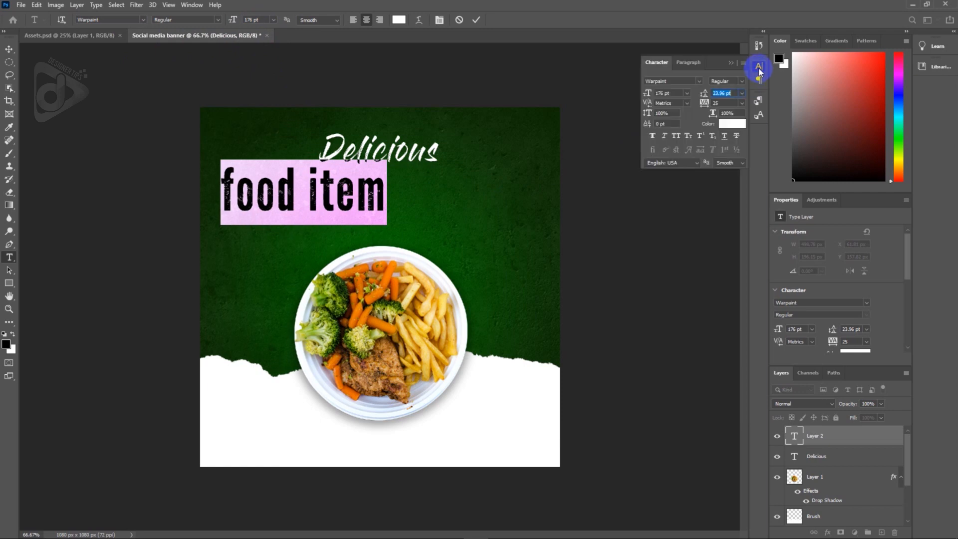
{"action": "left_click", "coordinate": [677, 137]}
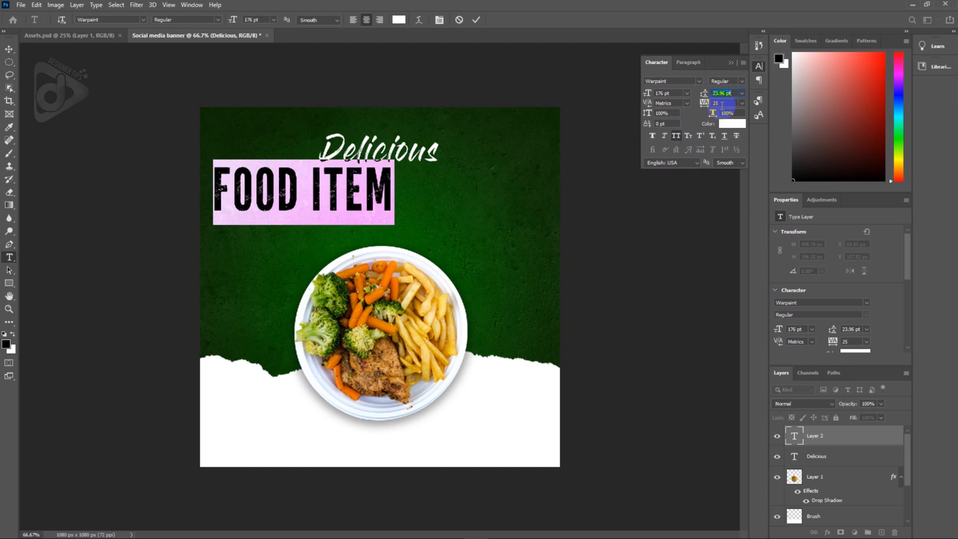
{"action": "left_click", "coordinate": [743, 103]}
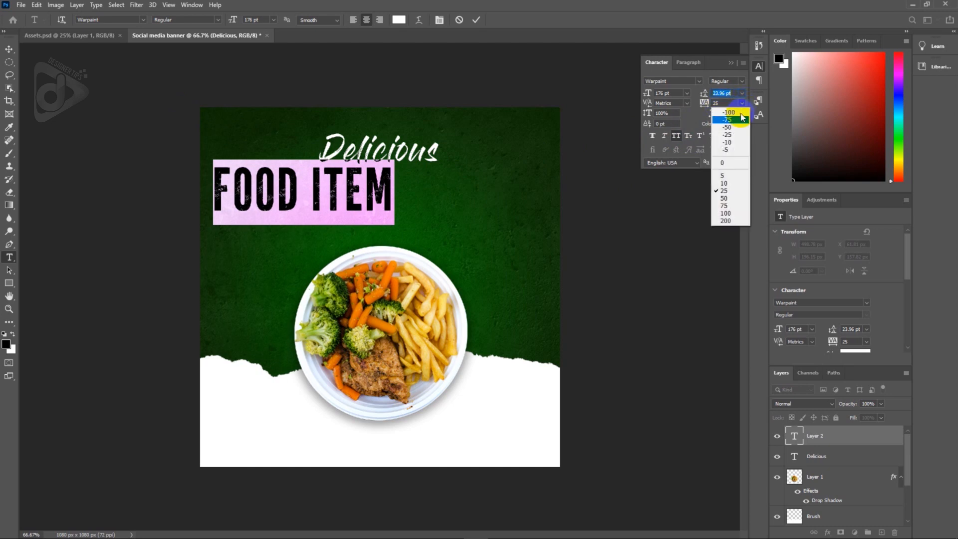
{"action": "left_click", "coordinate": [727, 163]}
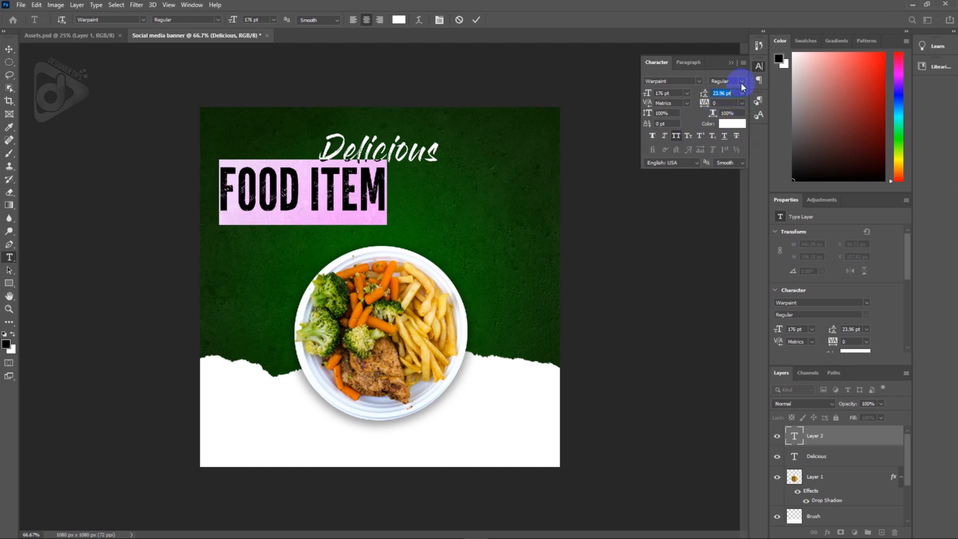
{"action": "left_click", "coordinate": [730, 64]}
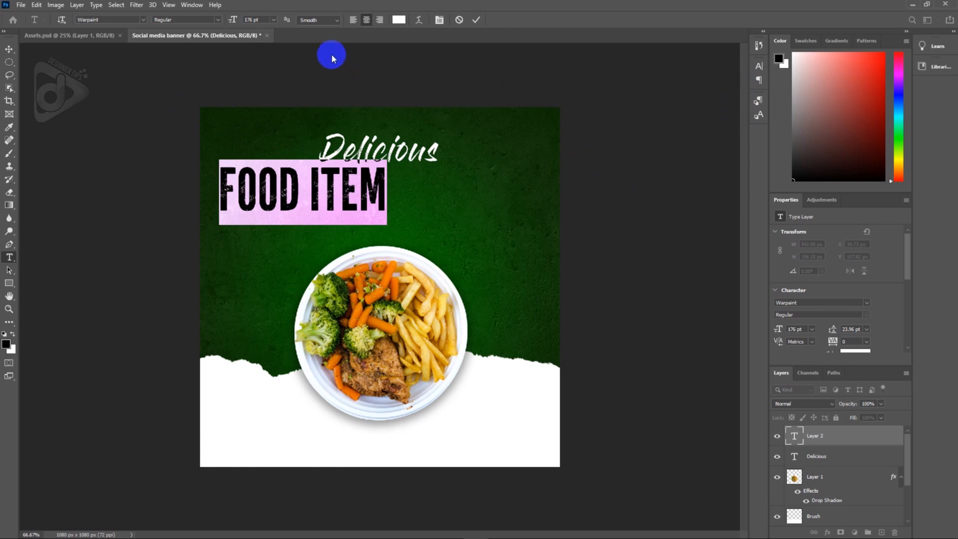
- Colour the "FOOD ITEM" text yellow, #ffcc00
{"action": "left_click", "coordinate": [400, 20]}
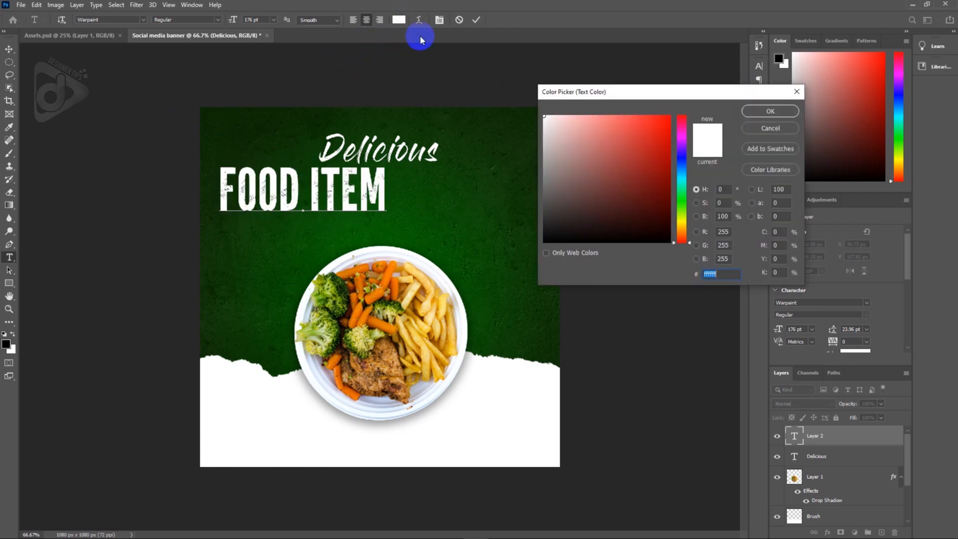
{"action": "left_click", "coordinate": [686, 225]}
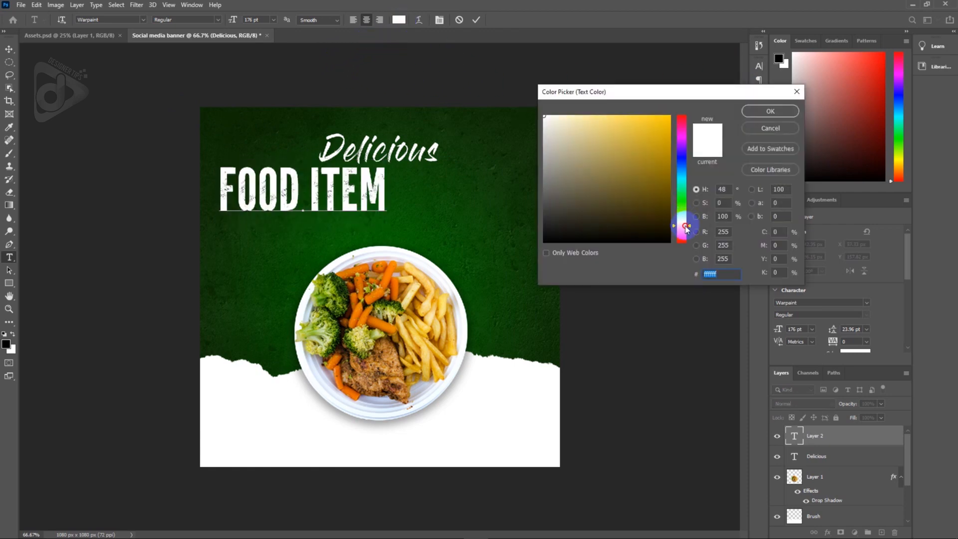
{"action": "left_click", "coordinate": [672, 116]}
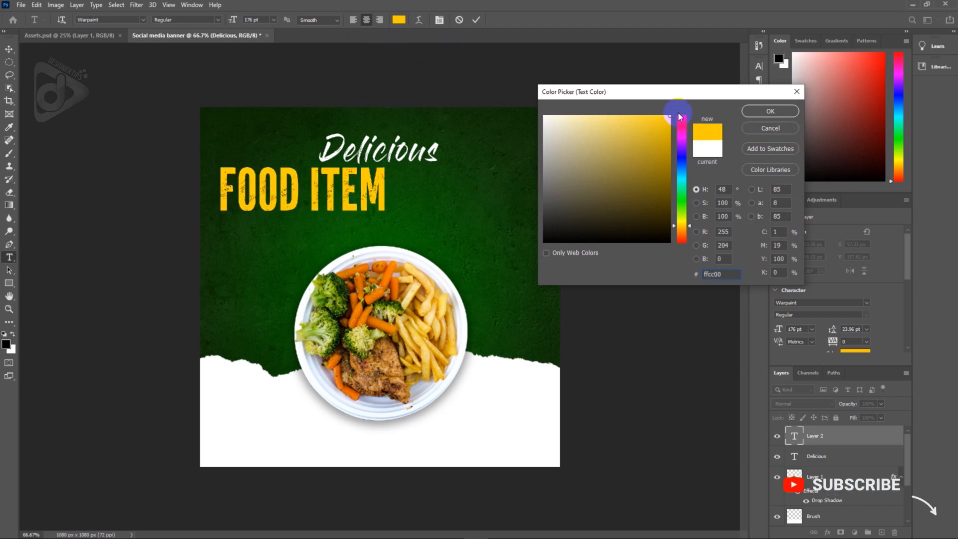
{"action": "left_click", "coordinate": [761, 111]}
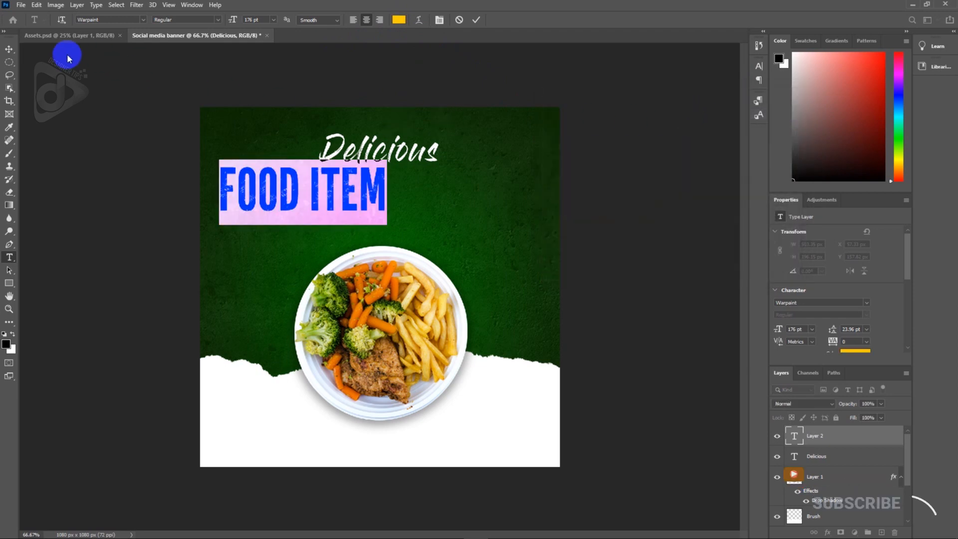
- Move the "FOOD ITEM" text to centre it just below "Delicious", at about X 279 px, Y 171 px
{"action": "left_click", "coordinate": [9, 49]}
{"action": "left_click_drag", "start_coordinate": [364, 197], "coordinate": [437, 201]}
{"action": "key", "text": "Down"}
{"action": "key", "text": "Down"}
{"action": "key", "text": "Down"}
{"action": "key", "text": "Down"}
{"action": "key", "text": "Down"}
{"action": "key", "text": "Down"}
{"action": "key", "text": "Down"}
{"action": "key", "text": "Down"}
{"action": "key", "text": "Down"}
{"action": "key", "text": "Down"}
{"action": "key", "text": "Down"}
{"action": "key", "text": "Down"}
{"action": "key", "text": "Down"}
{"action": "key", "text": "Down"}
{"action": "key", "text": "Down"}
{"action": "key", "text": "Down"}
{"action": "key", "text": "Down"}
{"action": "key", "text": "Down"}
{"action": "key", "text": "Right"}
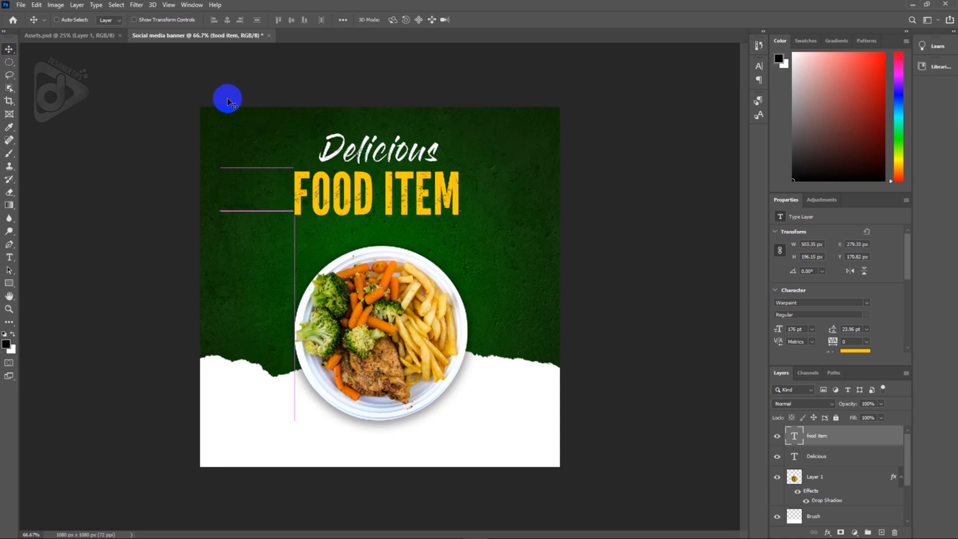
- Copy the Logo group from Assets.psd into the social media banner document
{"action": "left_click", "coordinate": [98, 40]}
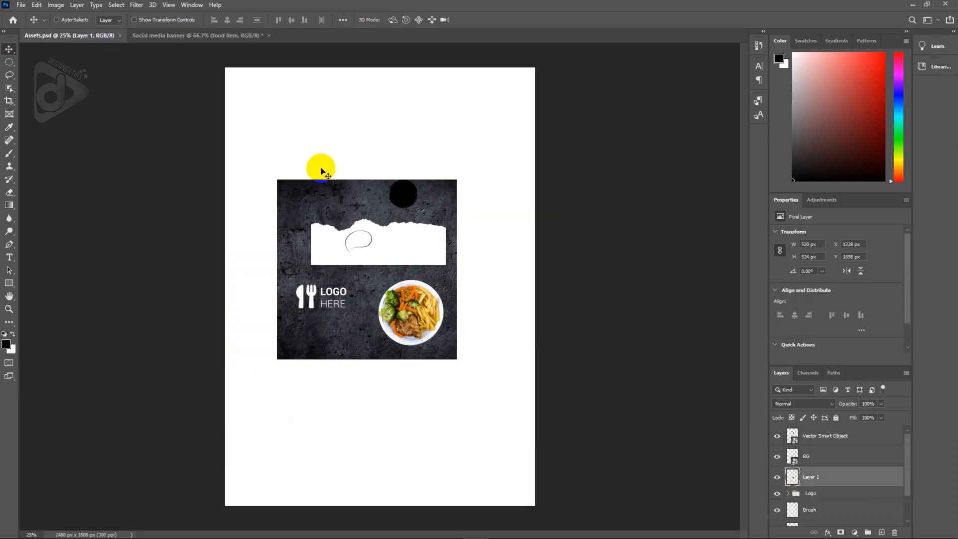
{"action": "right_click", "coordinate": [319, 299]}
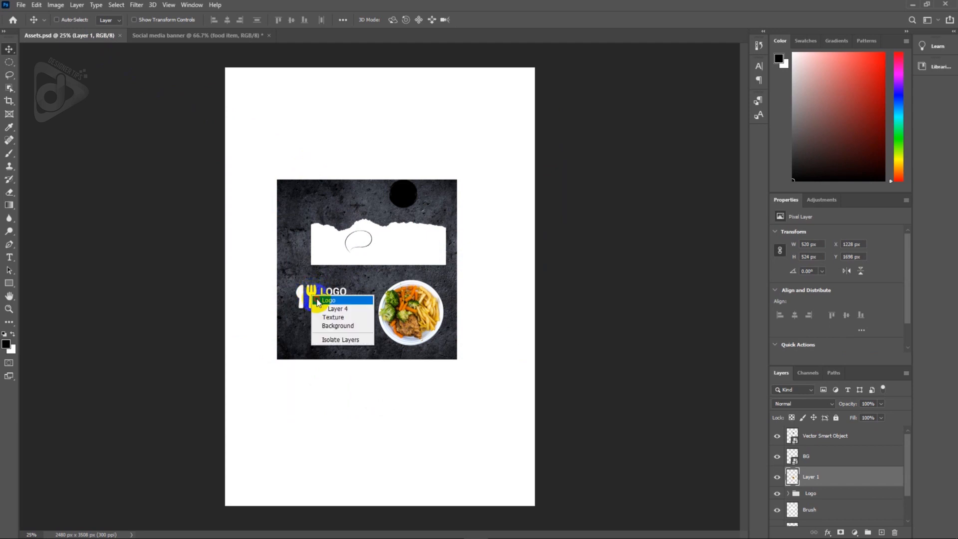
{"action": "left_click", "coordinate": [327, 304]}
{"action": "left_click_drag", "start_coordinate": [314, 285], "coordinate": [307, 87]}
{"action": "left_click_drag", "start_coordinate": [504, 168], "coordinate": [504, 166]}
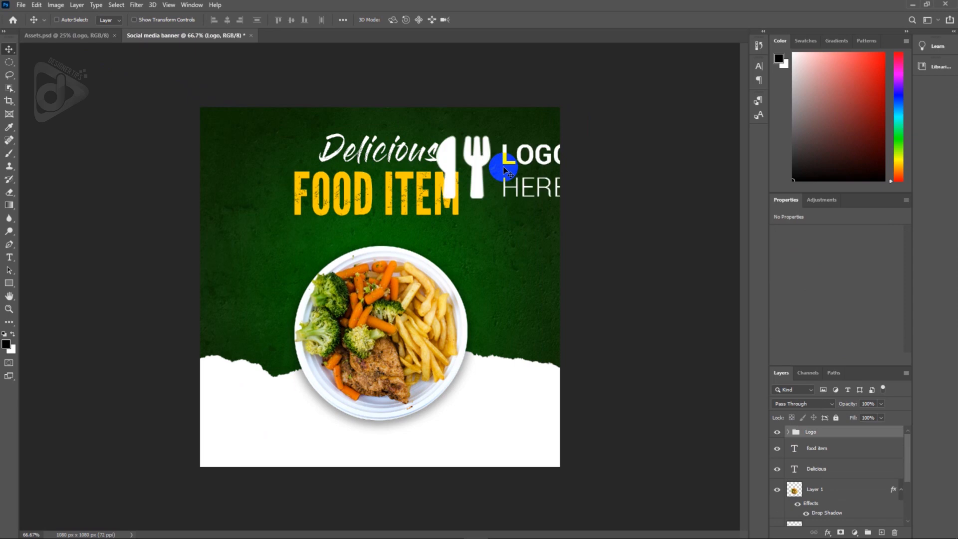
- Scale the logo down to a small size and place it in the canvas's upper-right corner
{"action": "key", "text": "ctrl+t"}
{"action": "left_click_drag", "start_coordinate": [571, 201], "coordinate": [537, 146]}
{"action": "key", "text": "Return"}
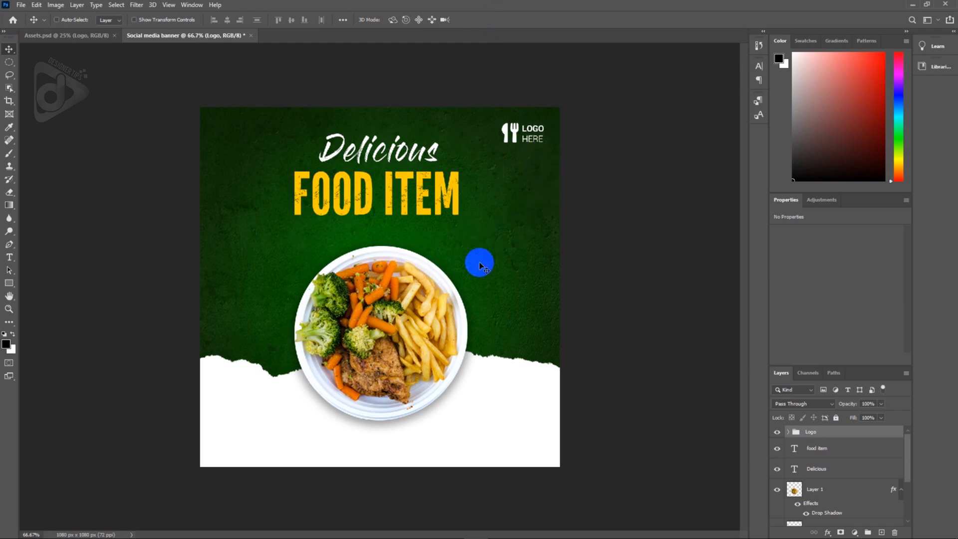
- Copy the BG speech-bubble outline from Assets.psd into the banner, above and right of the plate at about X 752 px, Y 344 px
{"action": "left_click", "coordinate": [73, 36]}
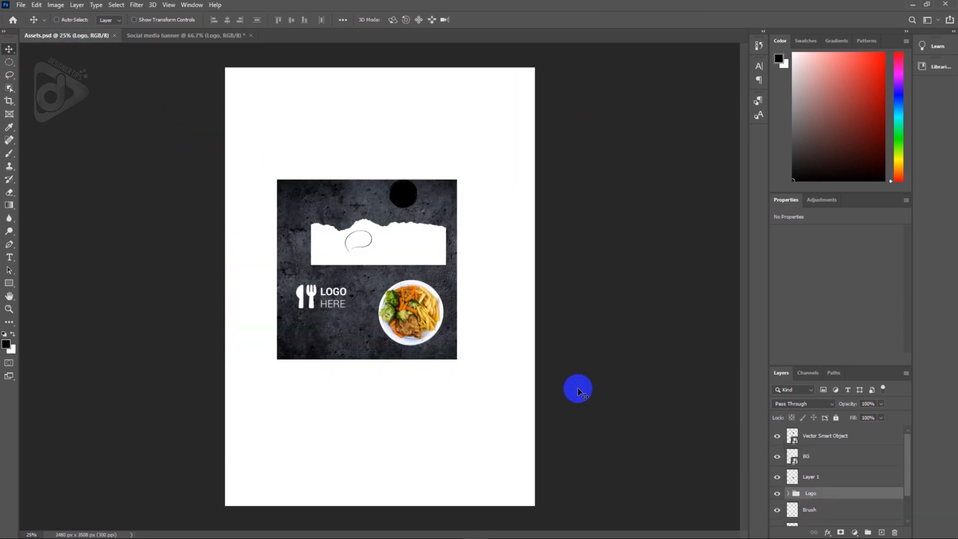
{"action": "left_click", "coordinate": [825, 462]}
{"action": "left_click_drag", "start_coordinate": [373, 244], "coordinate": [558, 295]}
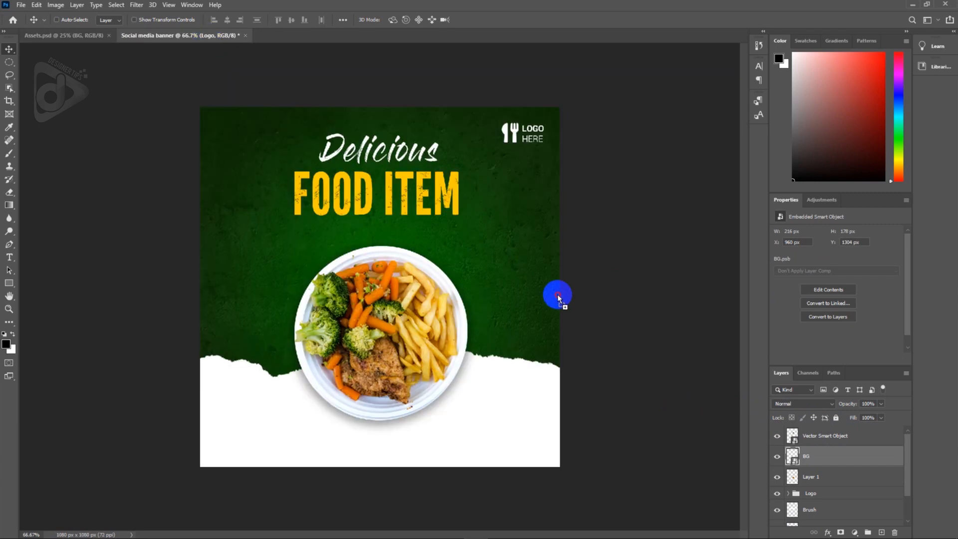
{"action": "left_click_drag", "start_coordinate": [500, 268], "coordinate": [490, 257]}
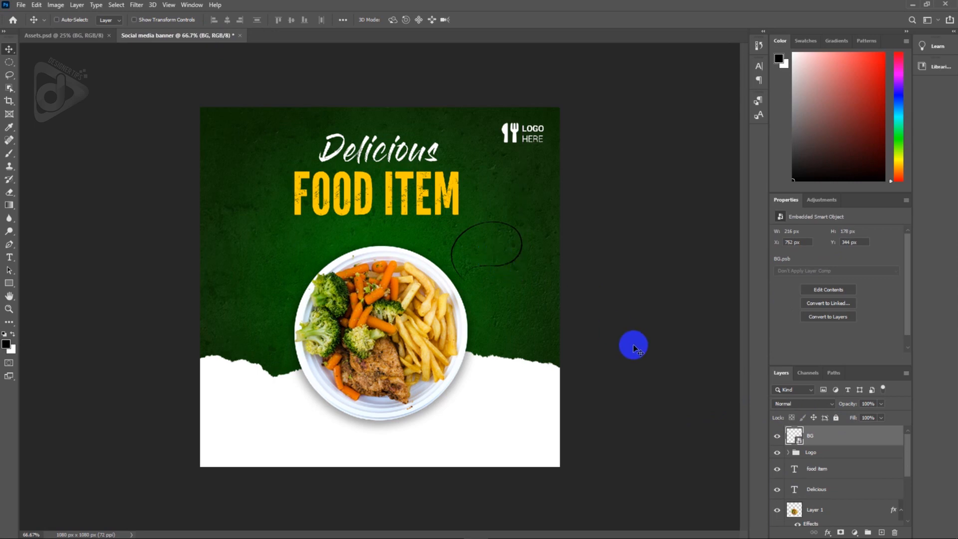
- Add a yellow Color Overlay at 100% opacity with Normal blending to the BG speech-bubble layer
{"action": "double_click", "coordinate": [850, 439]}
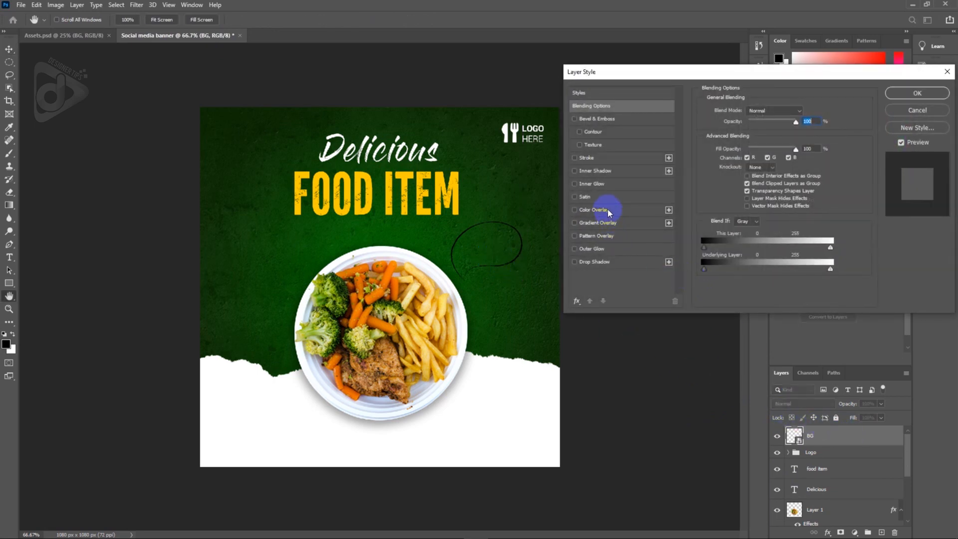
{"action": "left_click", "coordinate": [594, 210]}
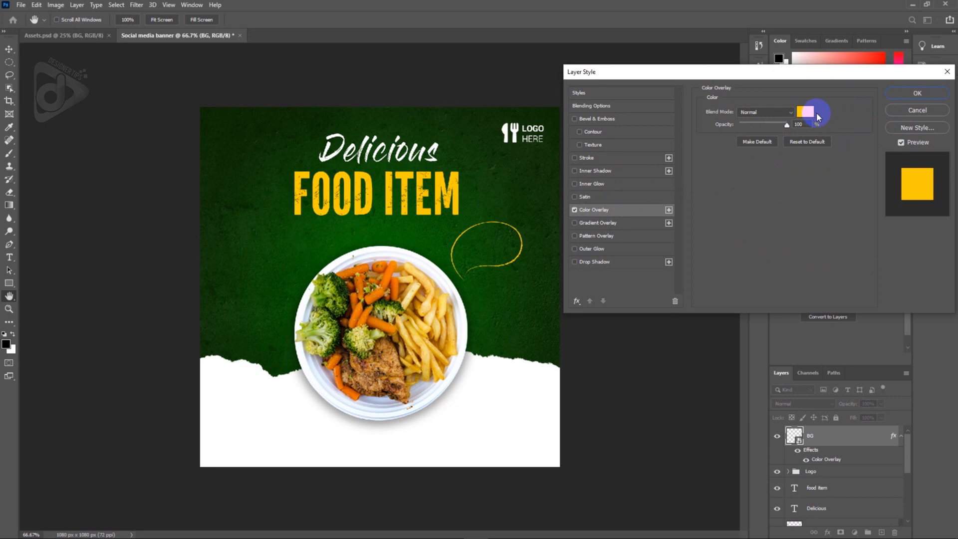
{"action": "left_click", "coordinate": [921, 94]}
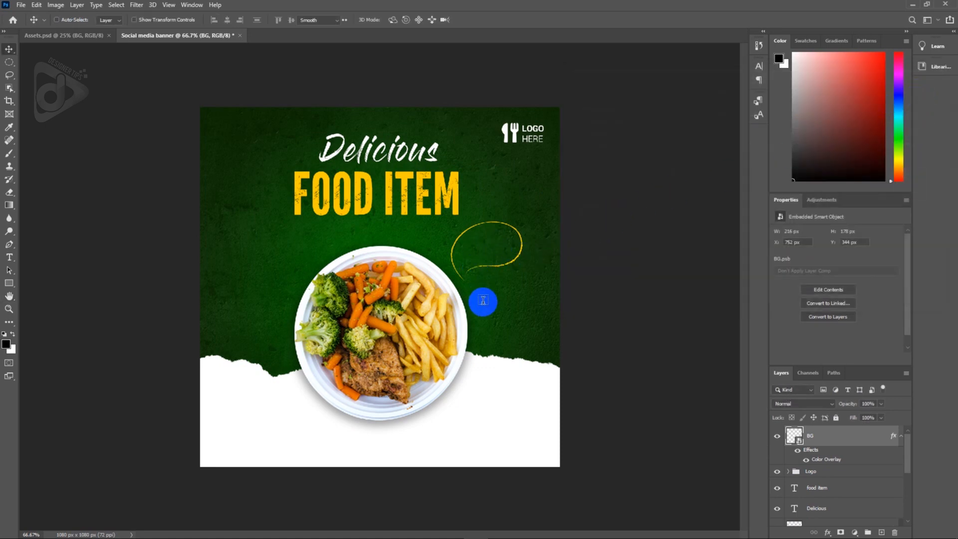
- Add a new text layer reading "$14" to the right of the food plate
{"action": "key", "text": "t"}
{"action": "left_click", "coordinate": [483, 325]}
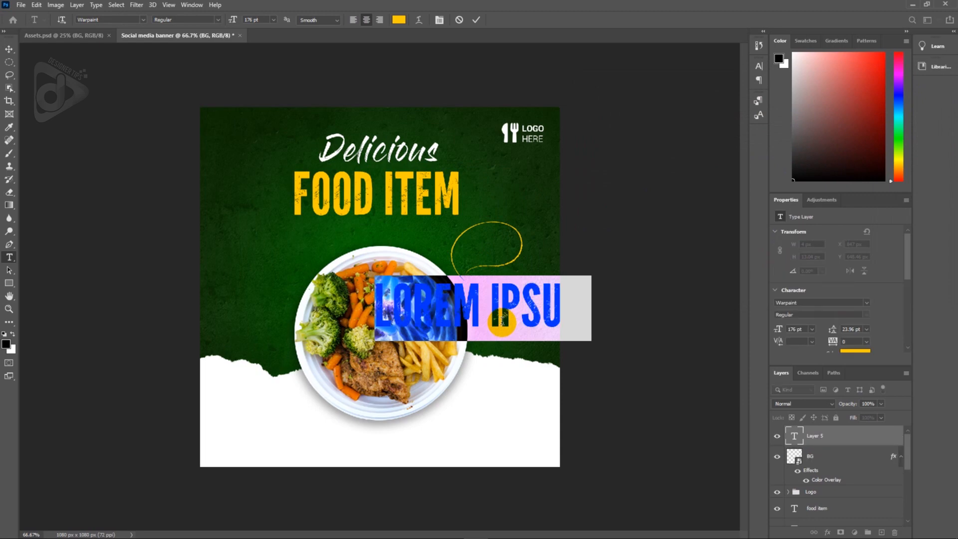
{"action": "type", "text": "$14"}
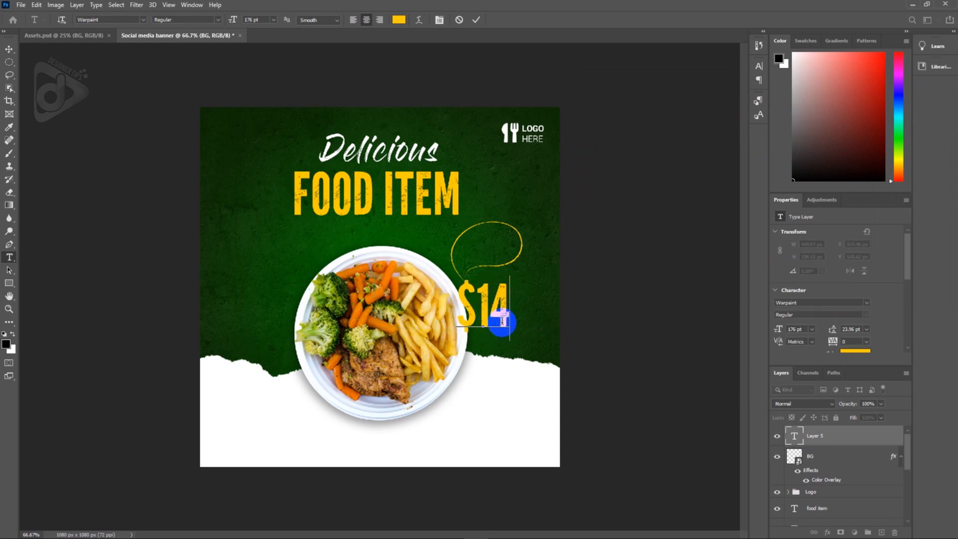
- Set the whole "$14" text to the Gloss And Bloom font at 62 pt
{"action": "left_click_drag", "start_coordinate": [501, 321], "coordinate": [379, 229]}
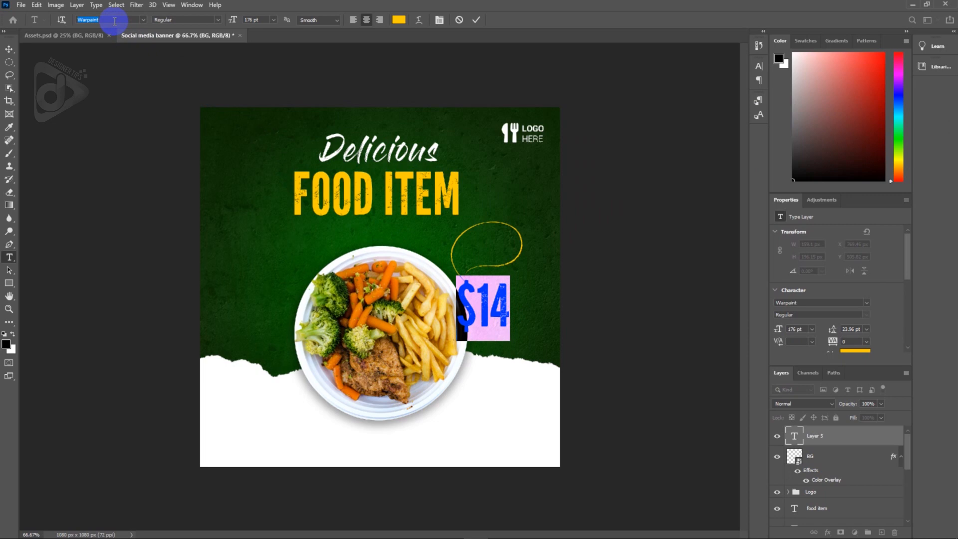
{"action": "type", "text": "Gloria Hallelujah"}
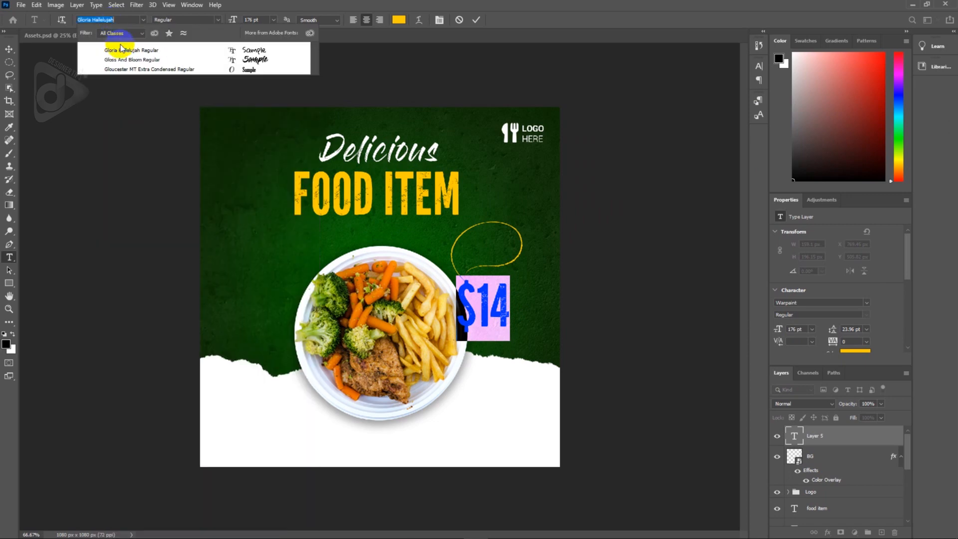
{"action": "left_click", "coordinate": [128, 61]}
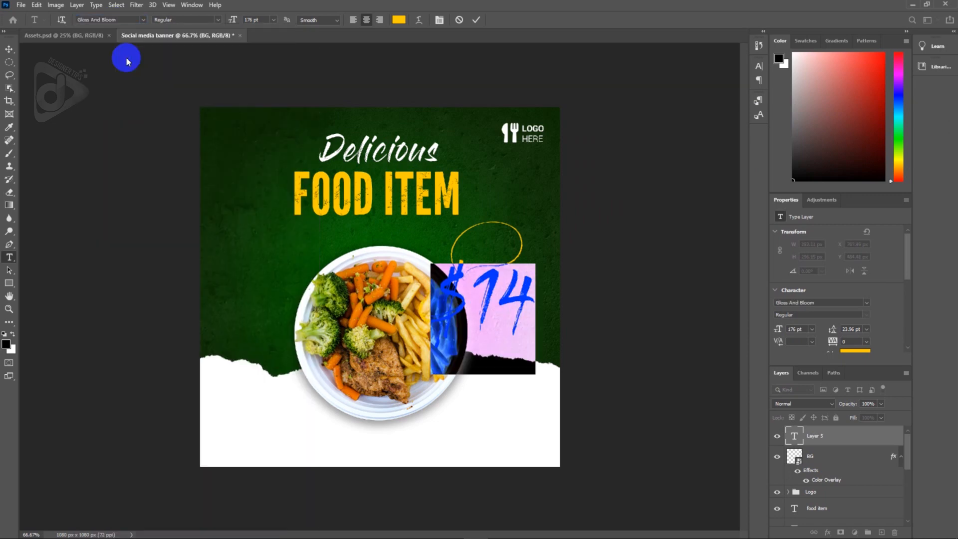
{"action": "left_click", "coordinate": [232, 21]}
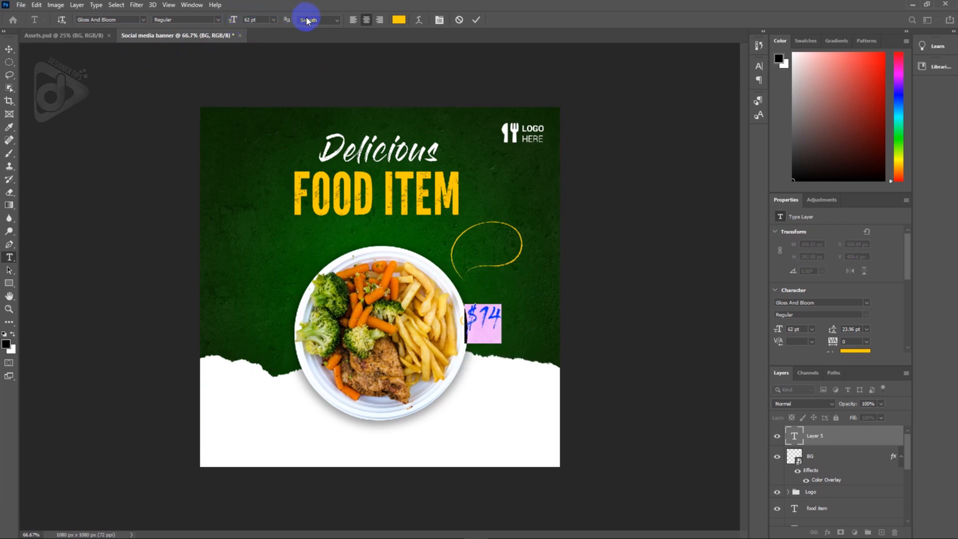
- Change the "$14" text colour to white
{"action": "left_click", "coordinate": [399, 20]}
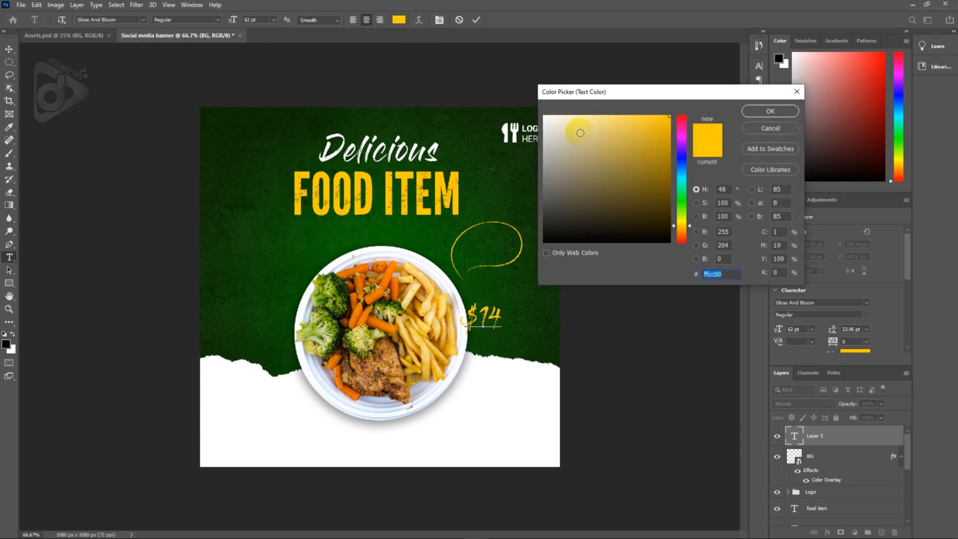
{"action": "left_click_drag", "start_coordinate": [549, 120], "coordinate": [531, 103]}
{"action": "left_click", "coordinate": [756, 112]}
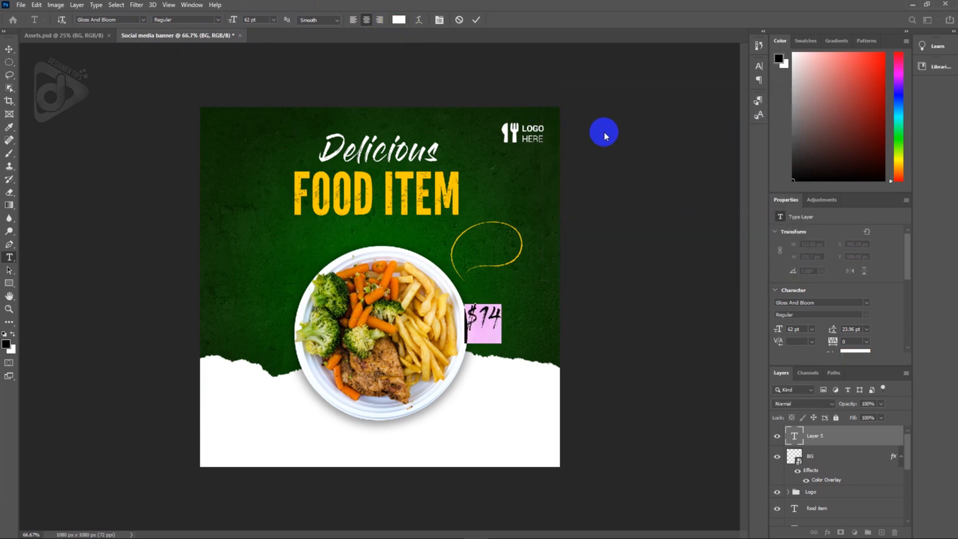
- Move the "$14" text inside the yellow speech bubble and rotate it to about -8.84°, at about X 799 px, Y 361 px
{"action": "left_click", "coordinate": [9, 49]}
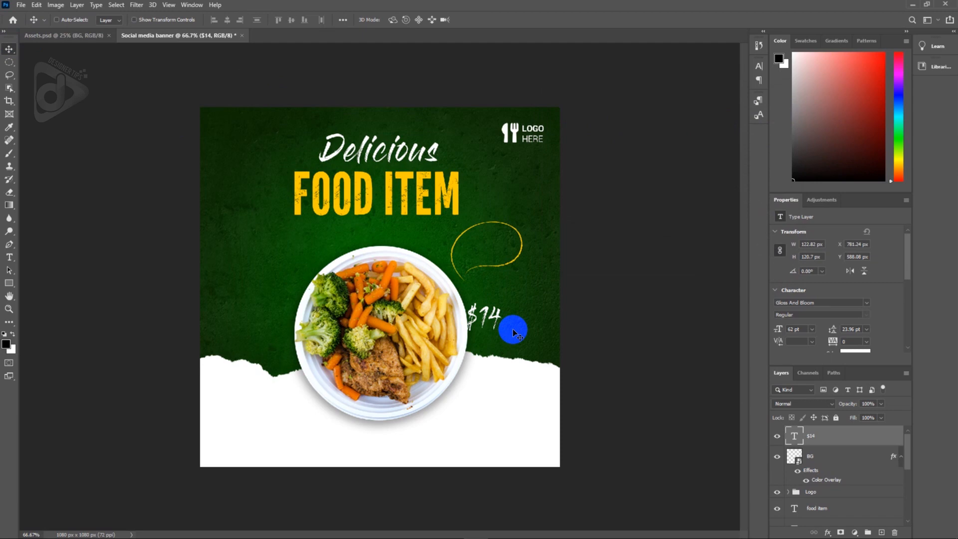
{"action": "left_click_drag", "start_coordinate": [514, 330], "coordinate": [522, 264]}
{"action": "key", "text": "ctrl+t"}
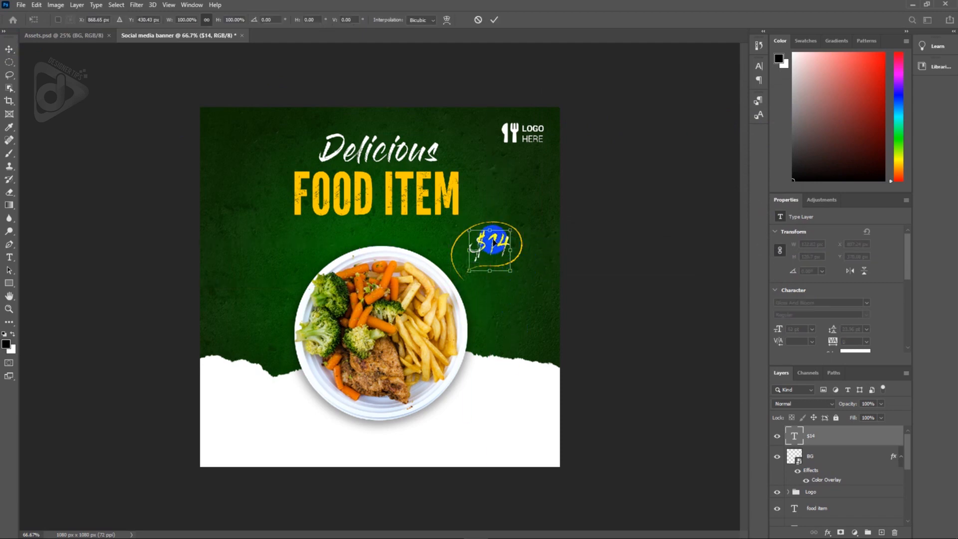
{"action": "left_click_drag", "start_coordinate": [523, 276], "coordinate": [530, 272]}
{"action": "key", "text": "Return"}
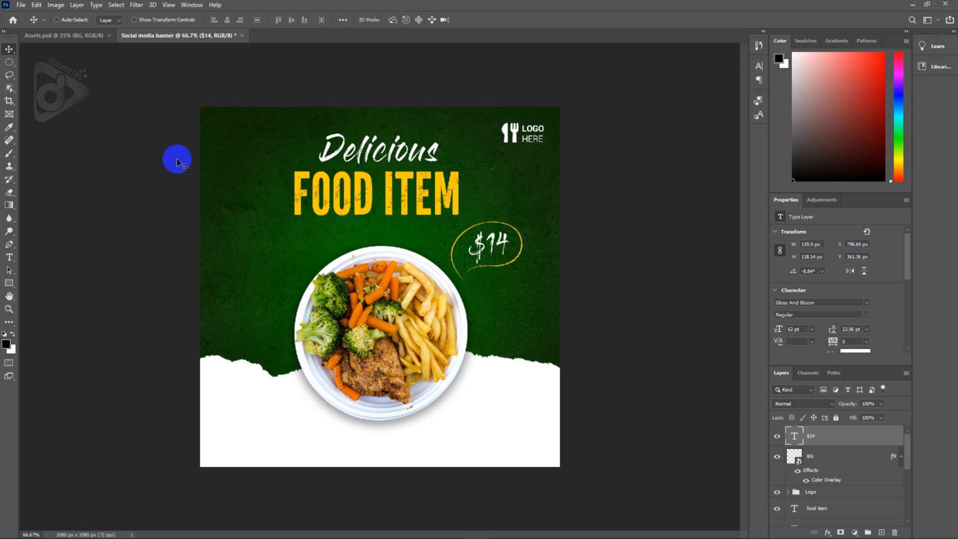
- Bring the black brush circle from Assets.psd into the banner, placing it beside the food plate at about X 54 px, Y 407 px
{"action": "left_click", "coordinate": [78, 36]}
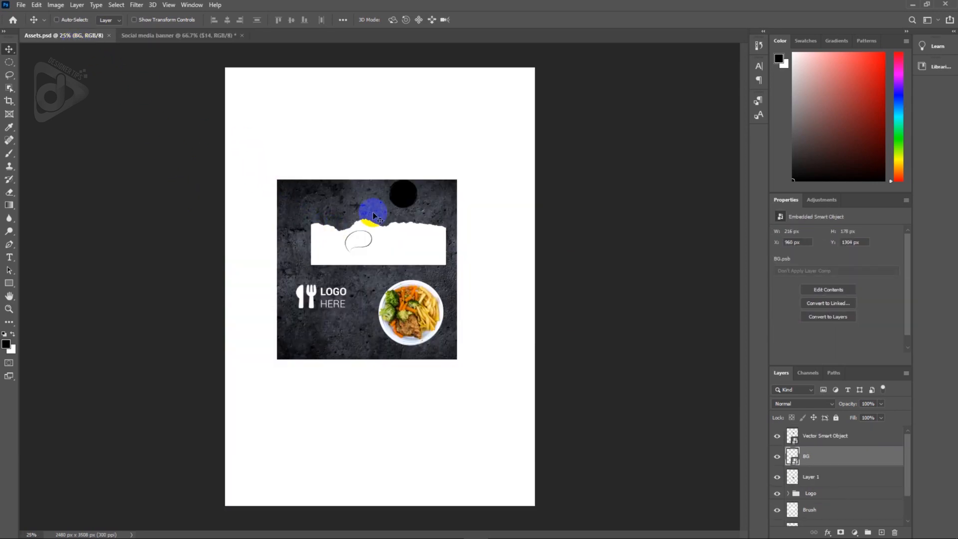
{"action": "right_click", "coordinate": [399, 194]}
{"action": "left_click", "coordinate": [403, 192]}
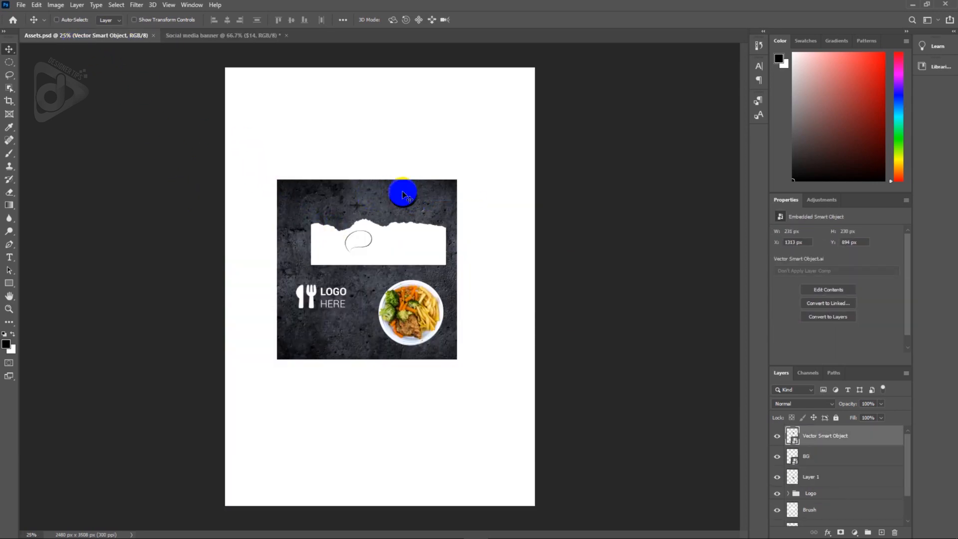
{"action": "left_click_drag", "start_coordinate": [402, 190], "coordinate": [261, 261]}
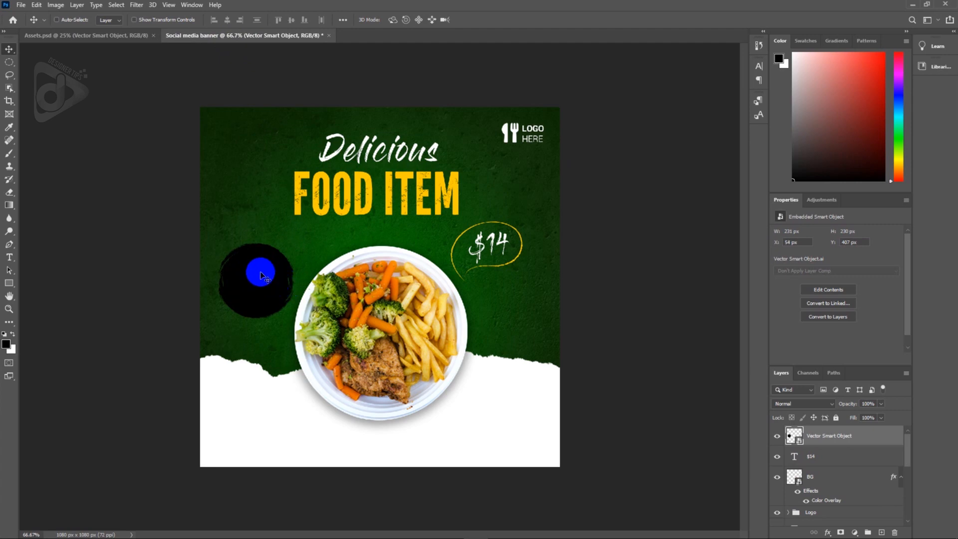
{"action": "key", "text": "Right"}
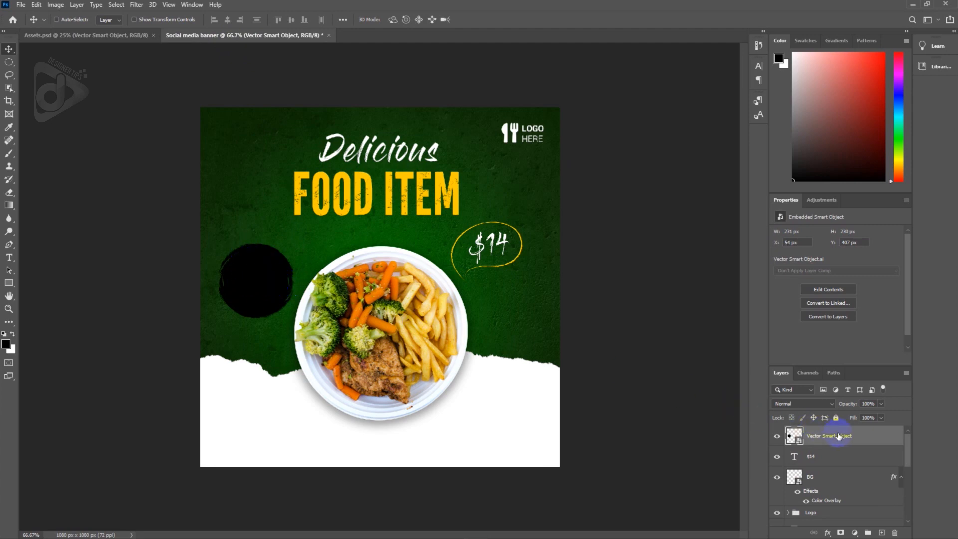
- Apply a yellow Color Overlay at 100% opacity with Normal blending to the black brush circle
{"action": "double_click", "coordinate": [864, 435]}
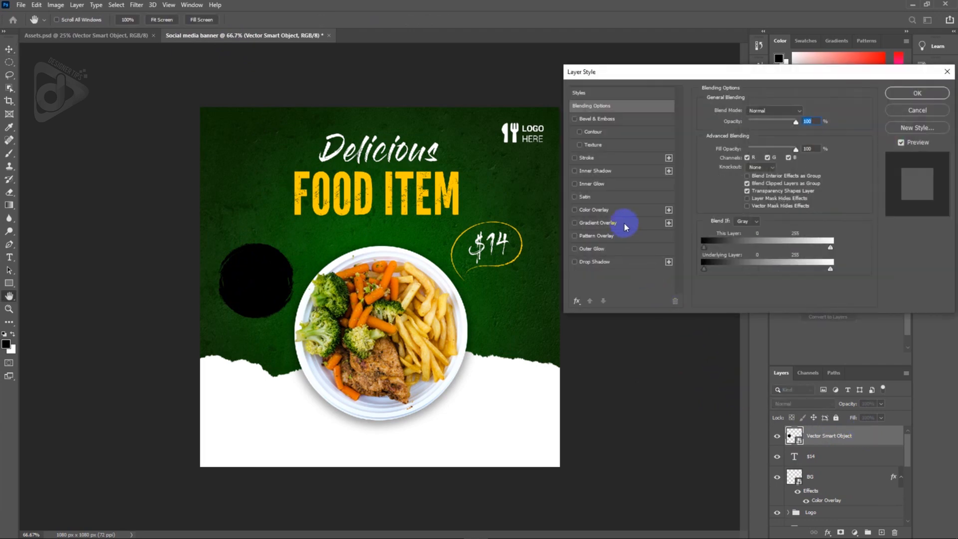
{"action": "left_click", "coordinate": [593, 210]}
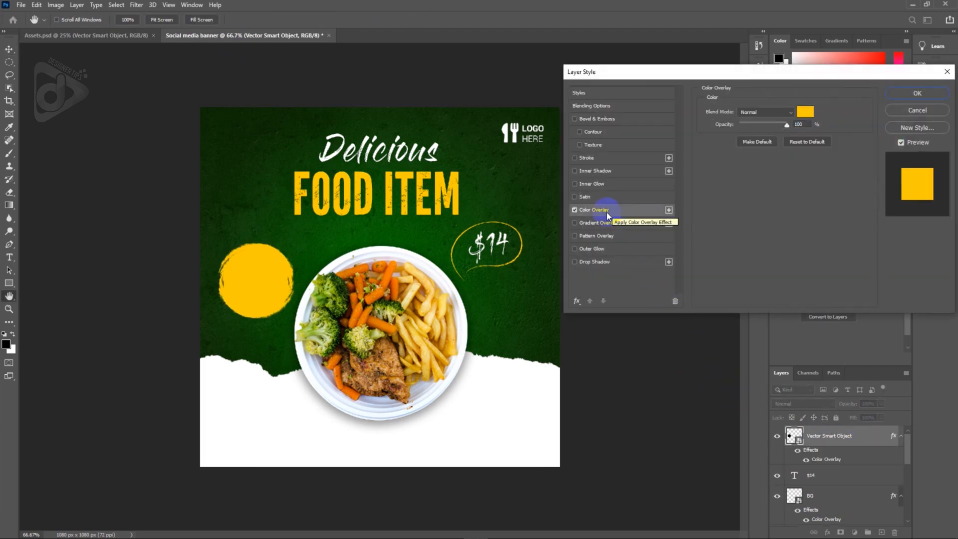
{"action": "left_click", "coordinate": [918, 94]}
{"action": "left_click", "coordinate": [247, 271]}
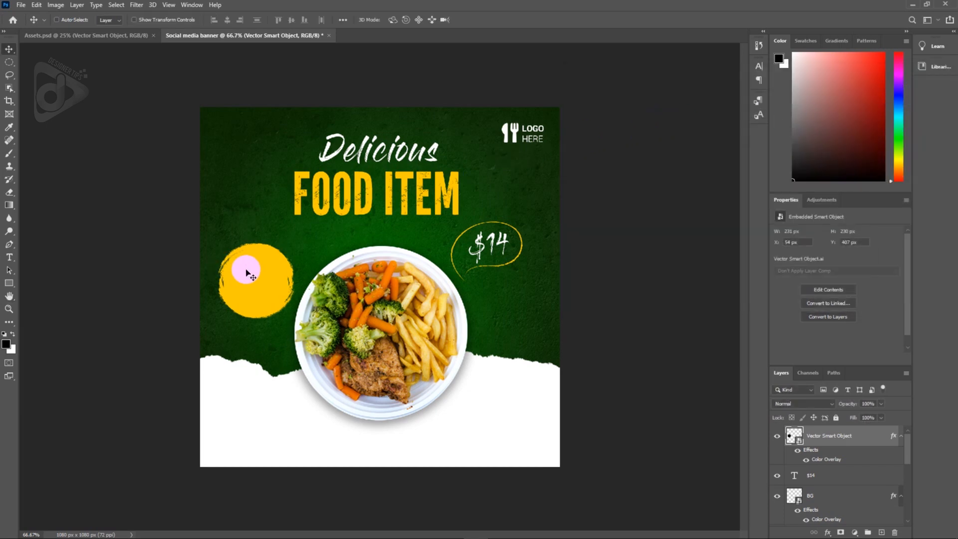
- Add a new text layer above the yellow circle reading "40%" with "OFF" on a second line
{"action": "key", "text": "t"}
{"action": "left_click", "coordinate": [245, 218]}
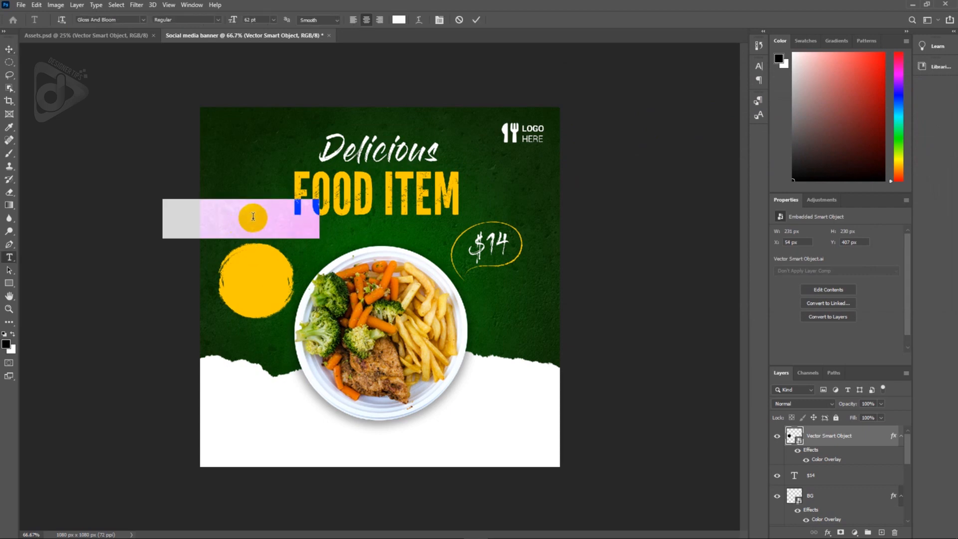
{"action": "type", "text": "40"}
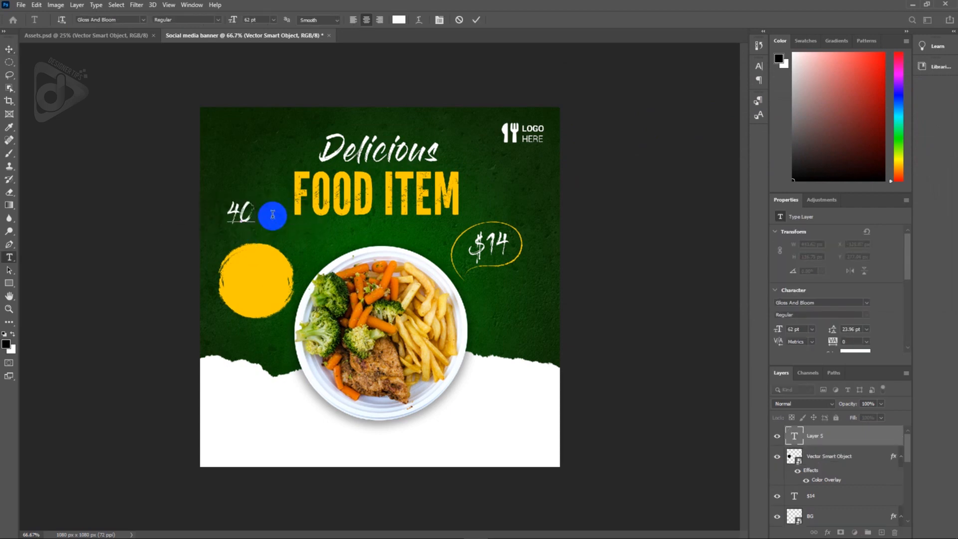
{"action": "type", "text": "%"}
{"action": "key", "text": "Return"}
{"action": "type", "text": "OFF"}
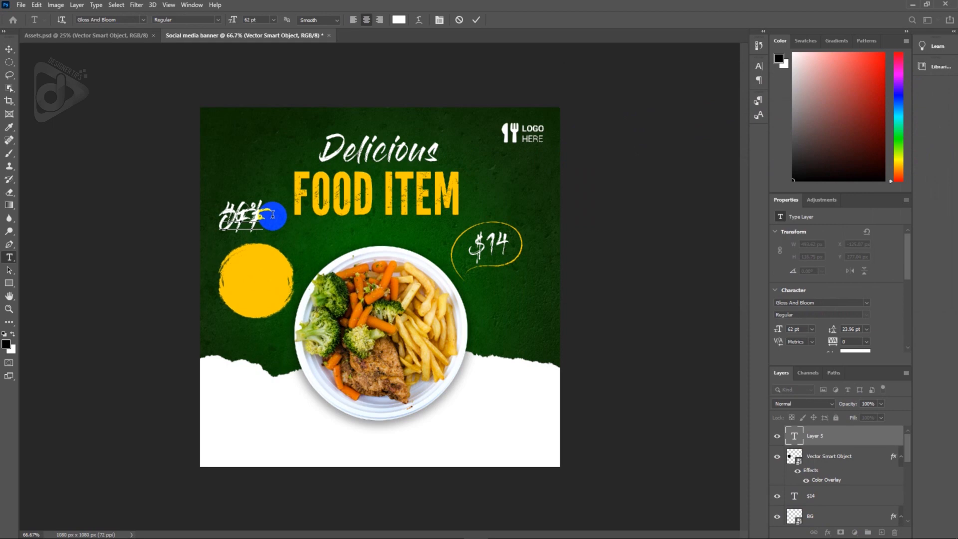
- Change the font of the whole "40% OFF" text to Agency FB Regular
{"action": "key", "text": "ctrl+a"}
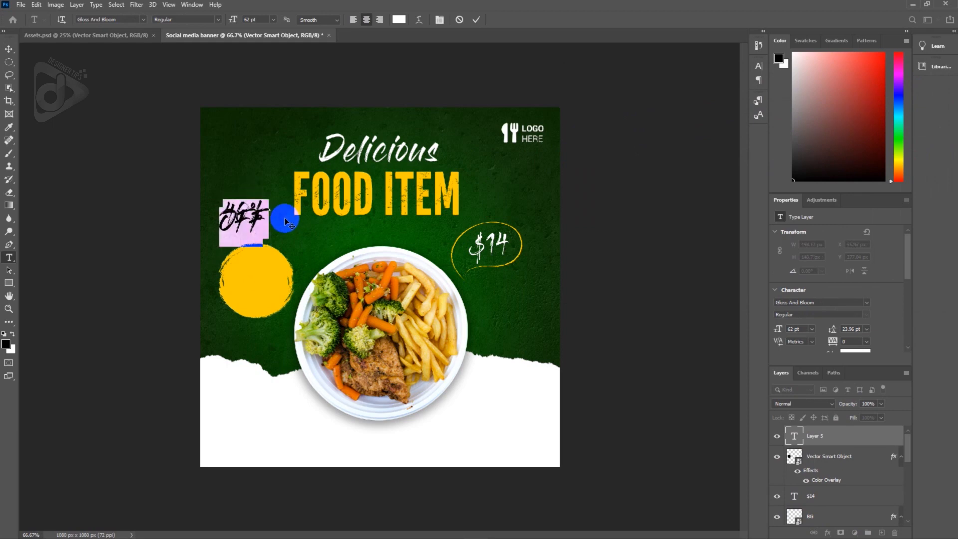
{"action": "left_click", "coordinate": [123, 21]}
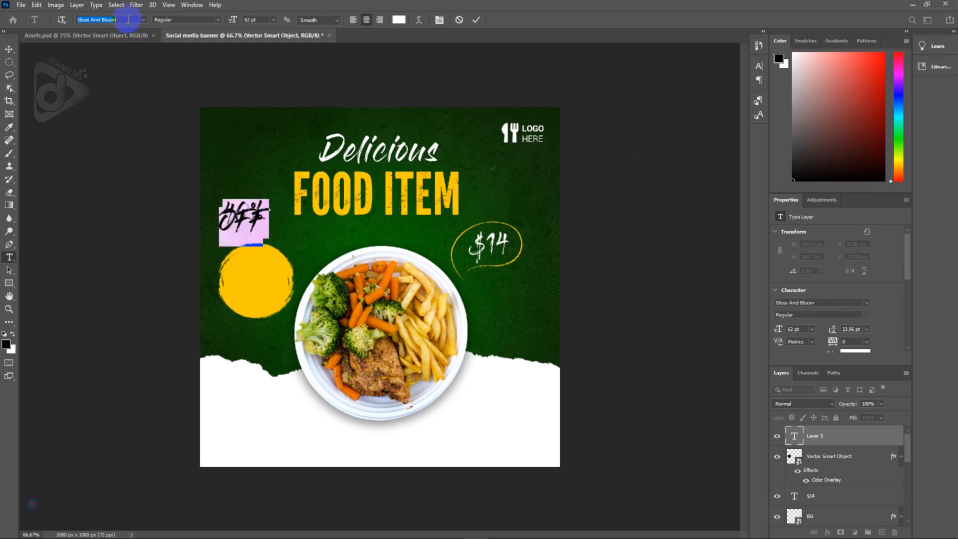
{"action": "type", "text": "age"}
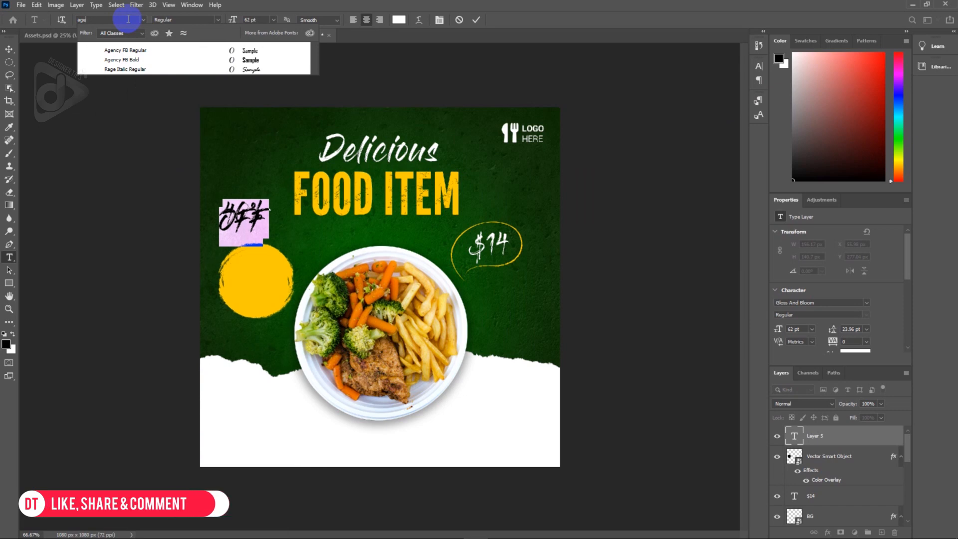
{"action": "left_click", "coordinate": [114, 55]}
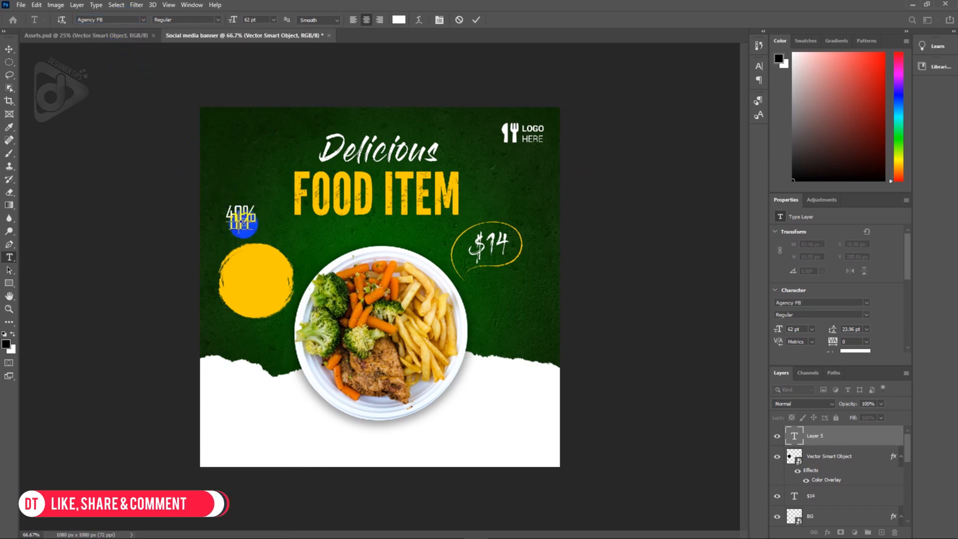
- Set the line spacing of the whole "40% OFF" text to Auto
{"action": "key", "text": "ctrl+a"}
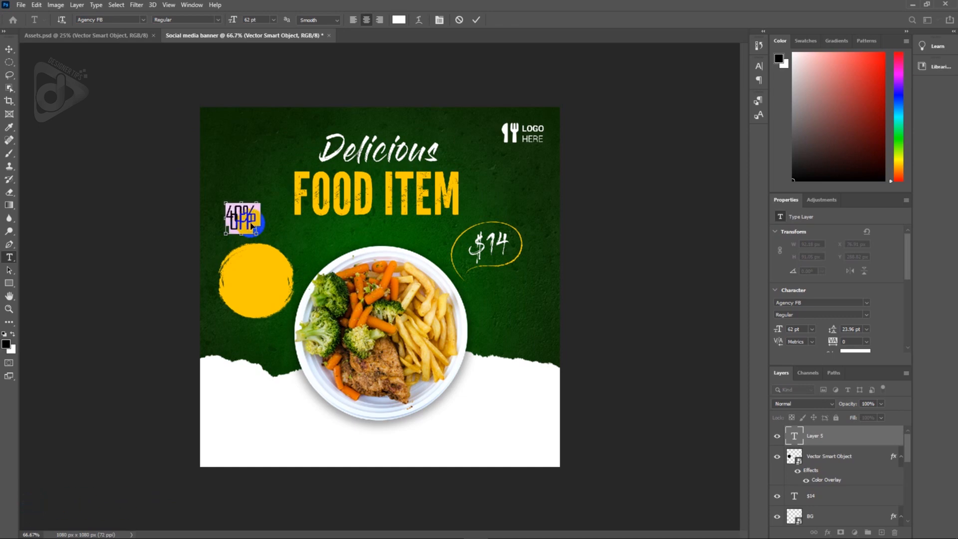
{"action": "key", "text": "ctrl+t"}
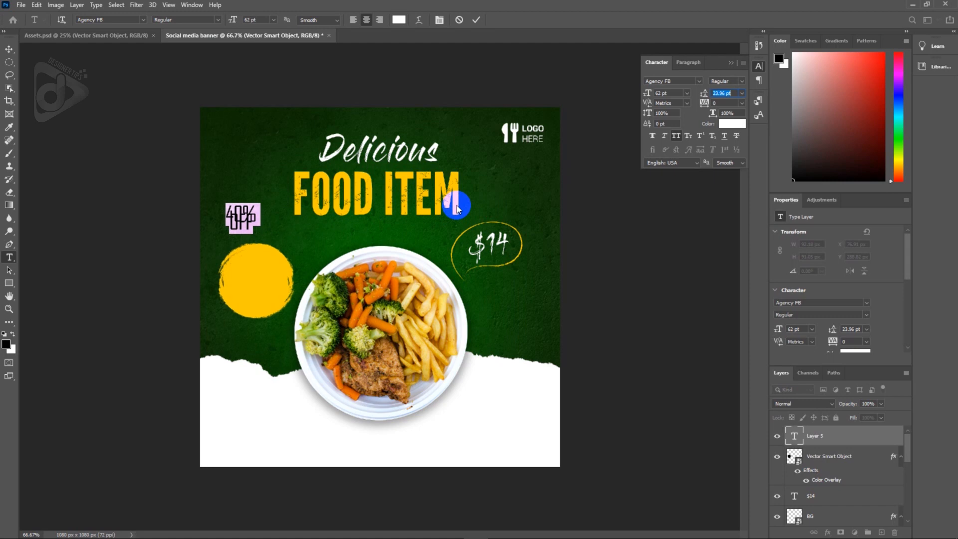
{"action": "left_click", "coordinate": [742, 95]}
{"action": "left_click", "coordinate": [732, 103]}
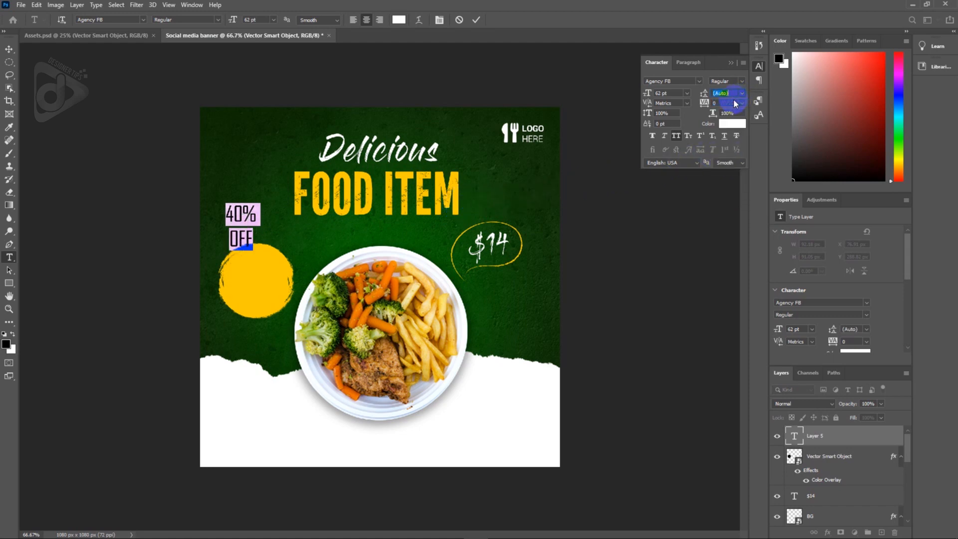
- Make the "40%" line bold and set the "OFF" line to 50 pt
{"action": "left_click", "coordinate": [258, 220]}
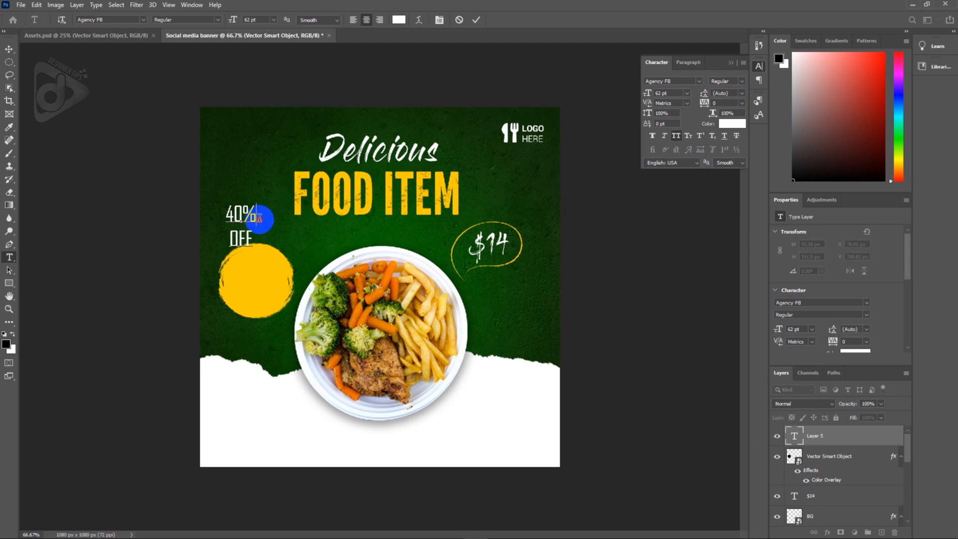
{"action": "left_click_drag", "start_coordinate": [260, 218], "coordinate": [226, 214]}
{"action": "left_click", "coordinate": [219, 24]}
{"action": "left_click", "coordinate": [180, 39]}
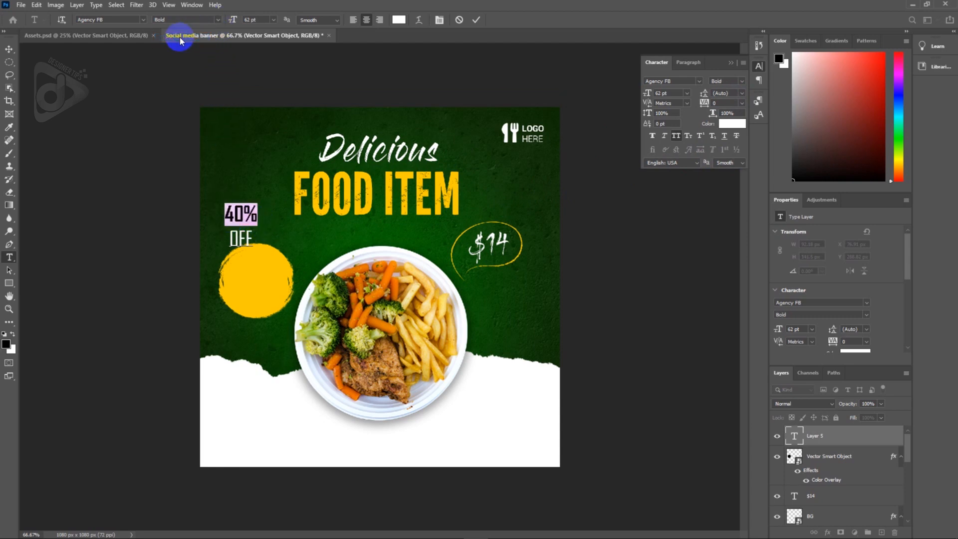
{"action": "left_click", "coordinate": [248, 238]}
{"action": "left_click_drag", "start_coordinate": [255, 239], "coordinate": [230, 237]}
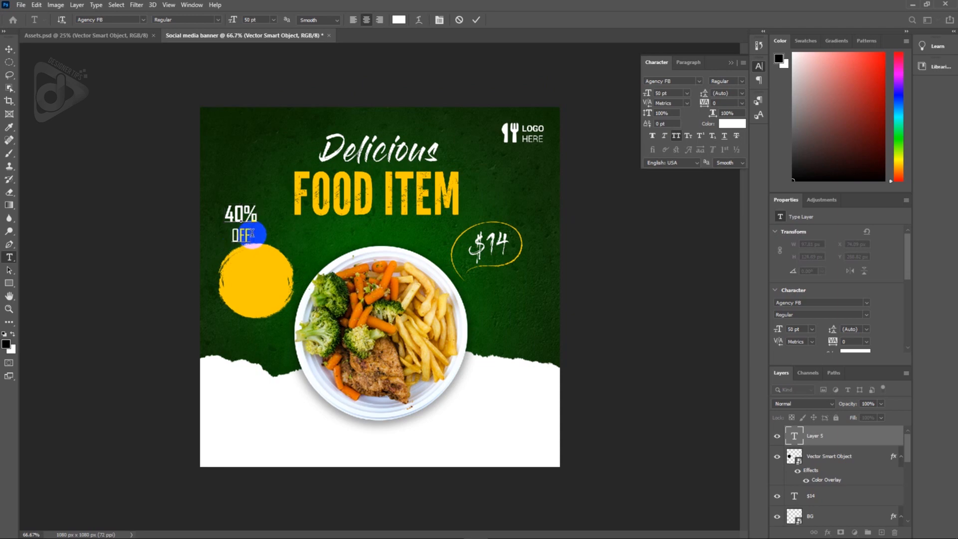
- Change the colour of the "40% OFF" text to black, 000000
{"action": "left_click", "coordinate": [399, 19]}
{"action": "mouse_move", "coordinate": [549, 169]}
{"action": "left_mouse_down"}
{"action": "mouse_move", "coordinate": [562, 224]}
{"action": "mouse_move", "coordinate": [531, 253]}
{"action": "left_mouse_up"}
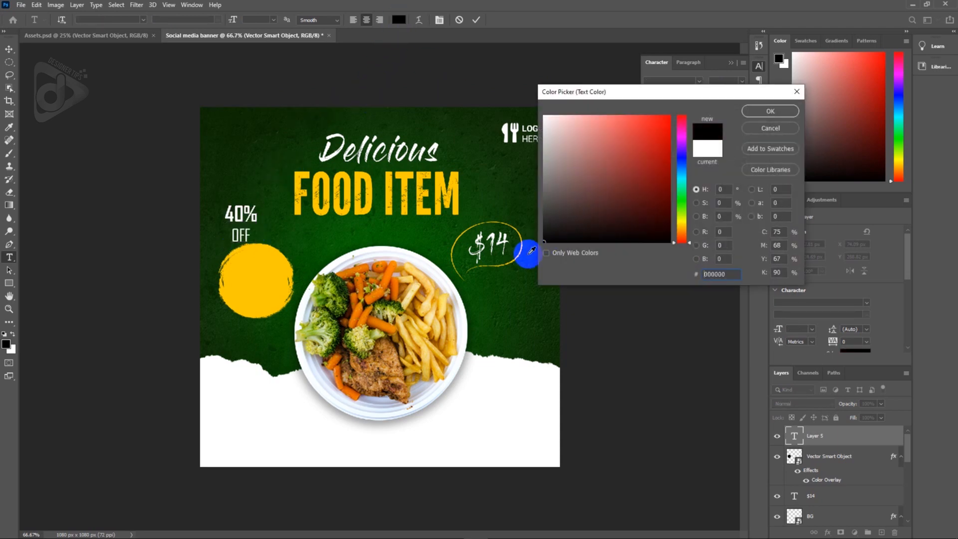
{"action": "left_click", "coordinate": [784, 111]}
- Move the "40% OFF" text inside the yellow circle, scale it to about 131.78% and rotate it to about -10.22°
{"action": "left_click", "coordinate": [9, 49]}
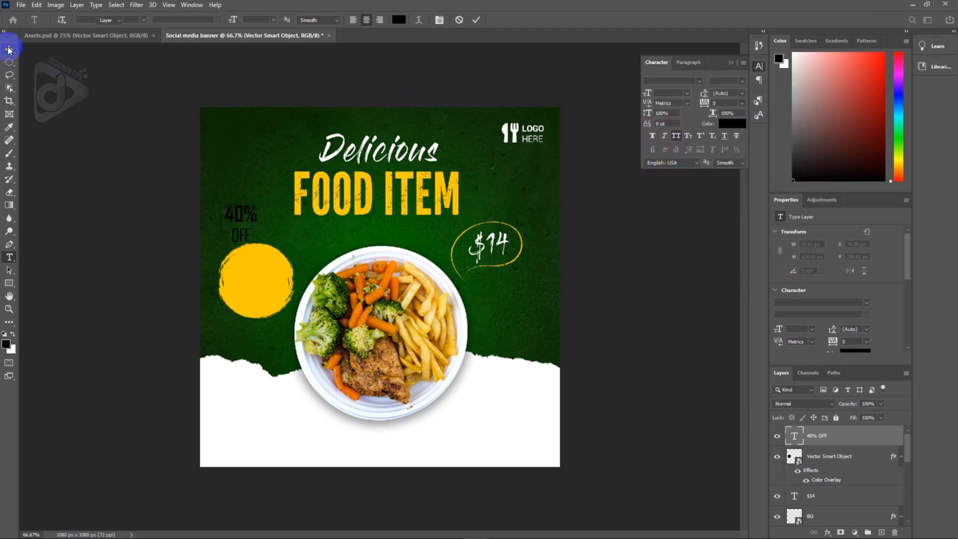
{"action": "left_click_drag", "start_coordinate": [245, 212], "coordinate": [262, 268]}
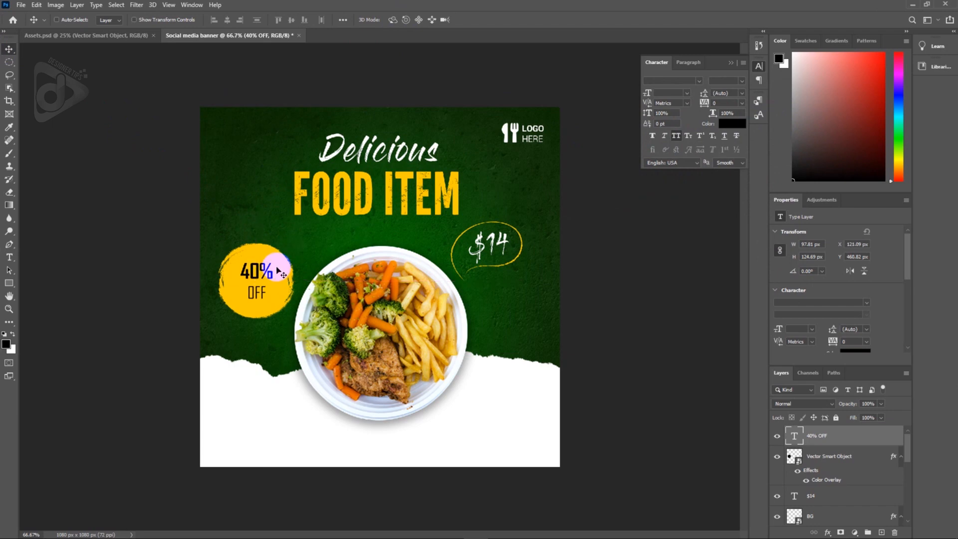
{"action": "key", "text": "ctrl+t"}
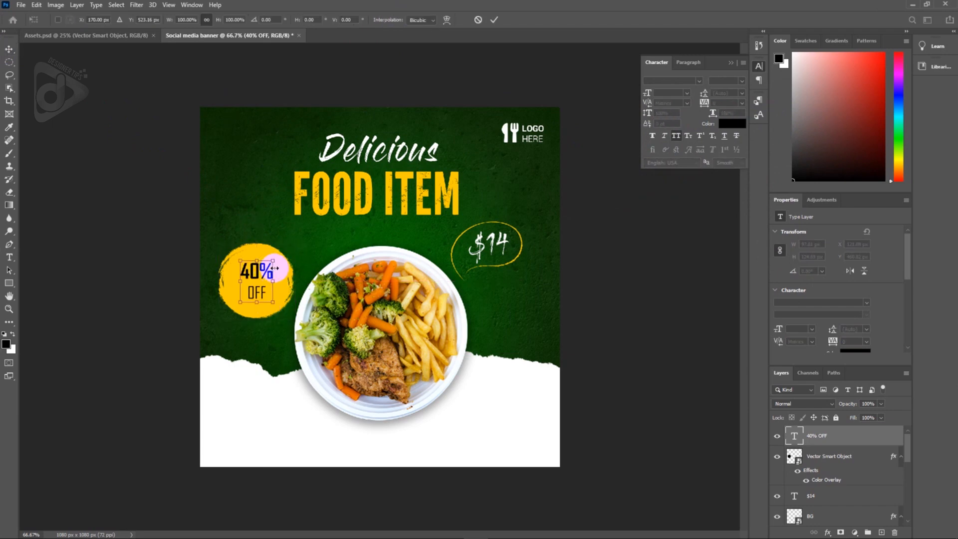
{"action": "left_click_drag", "start_coordinate": [270, 263], "coordinate": [293, 267]}
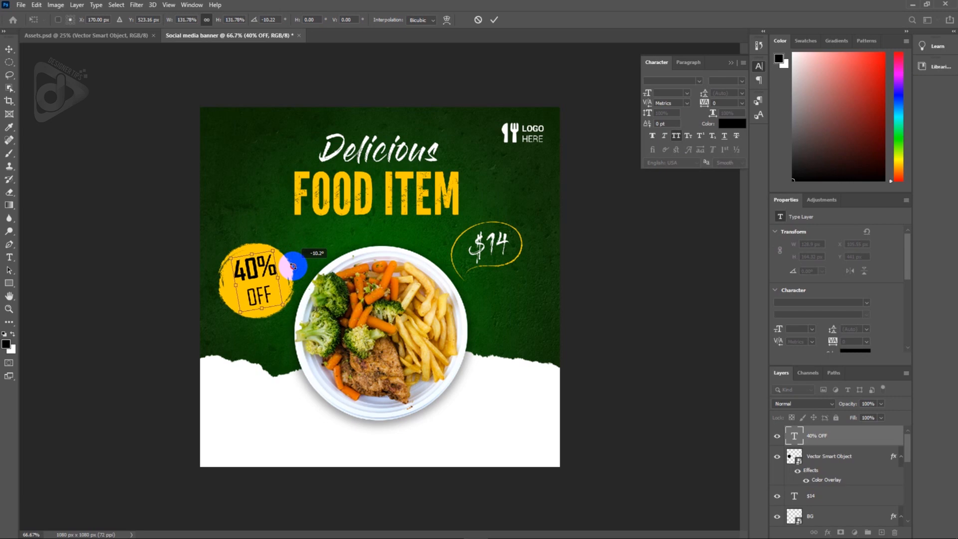
{"action": "key", "text": "Return"}
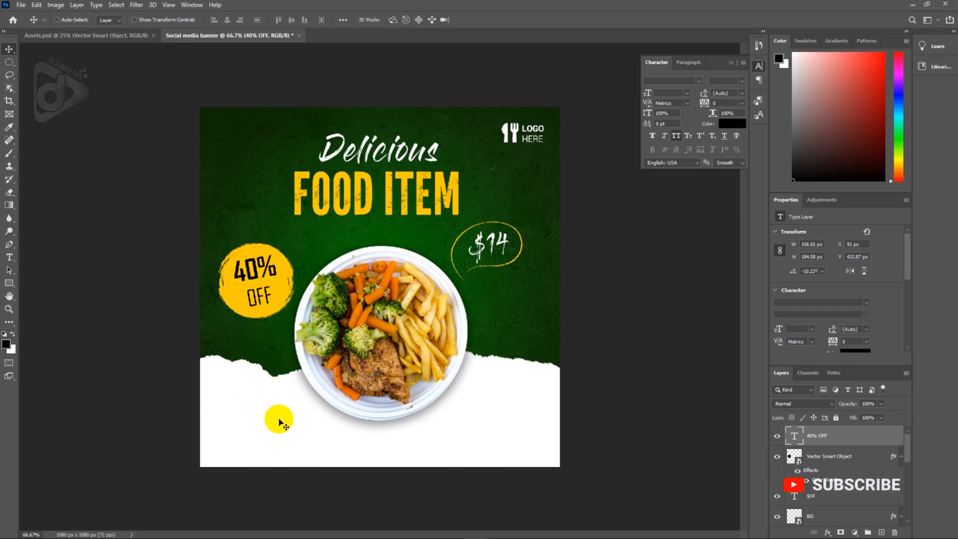
- Copy the phone number and website lines from the Notepad file into a new text box about 354 x 85 px in the banner's lower-left white area
{"action": "mouse_move", "coordinate": [488, 532]}
{"action": "left_click", "coordinate": [525, 529]}
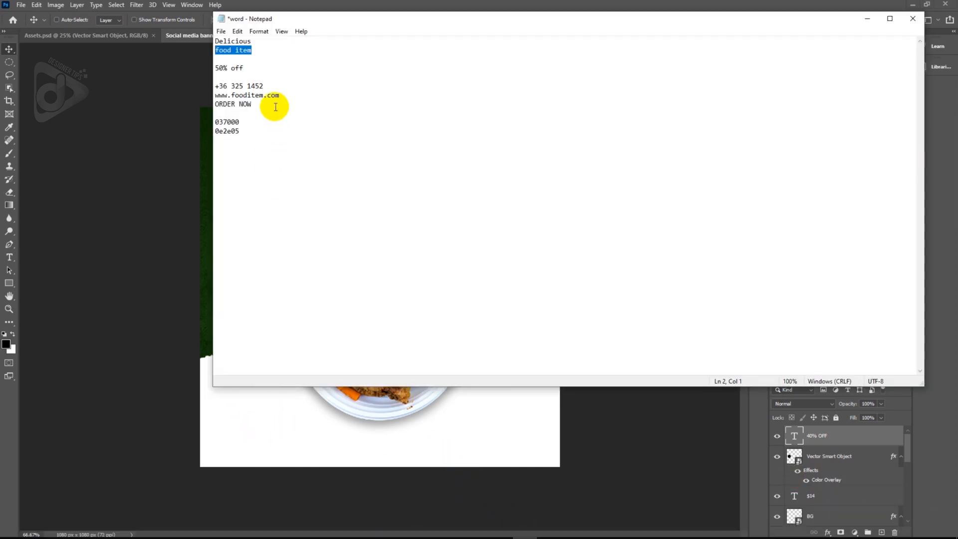
{"action": "left_click_drag", "start_coordinate": [284, 98], "coordinate": [215, 87]}
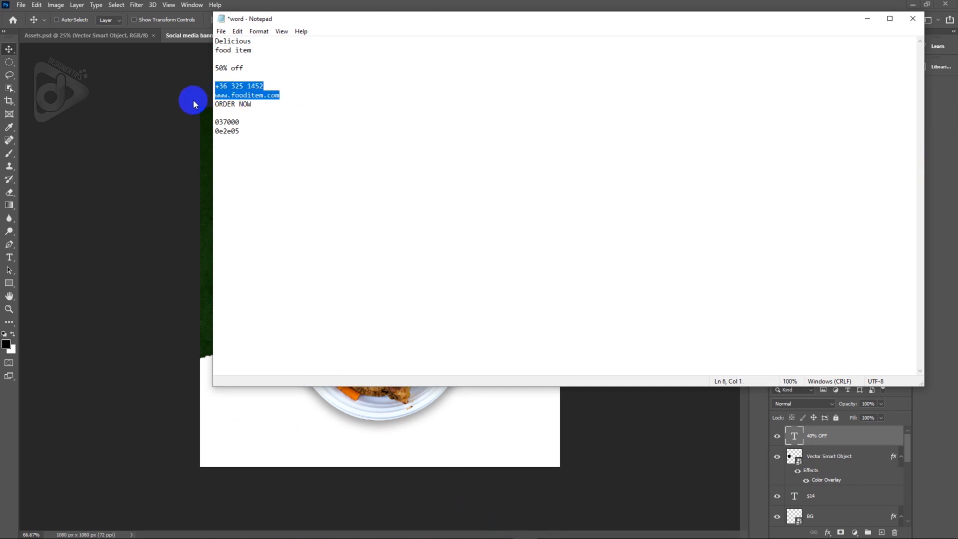
{"action": "left_click", "coordinate": [154, 283]}
{"action": "key", "text": "t"}
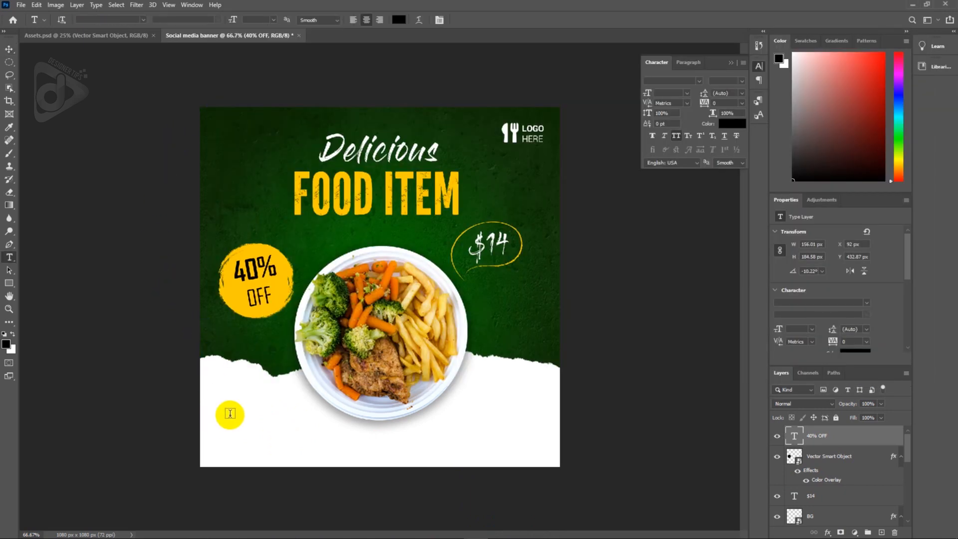
{"action": "left_click_drag", "start_coordinate": [223, 420], "coordinate": [340, 449]}
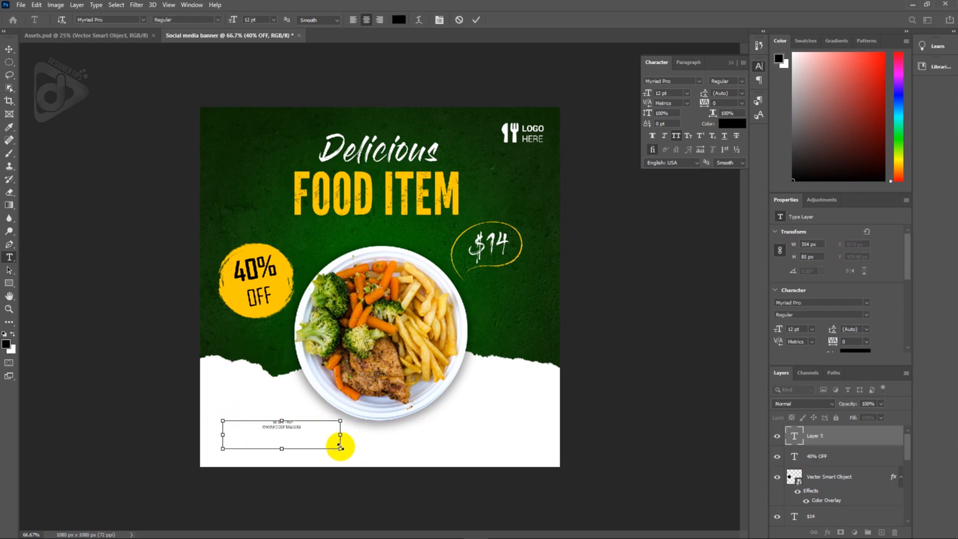
- Left-align the contact text and set its font to Roboto Bold
{"action": "key", "text": "ctrl+a"}
{"action": "left_click", "coordinate": [353, 21]}
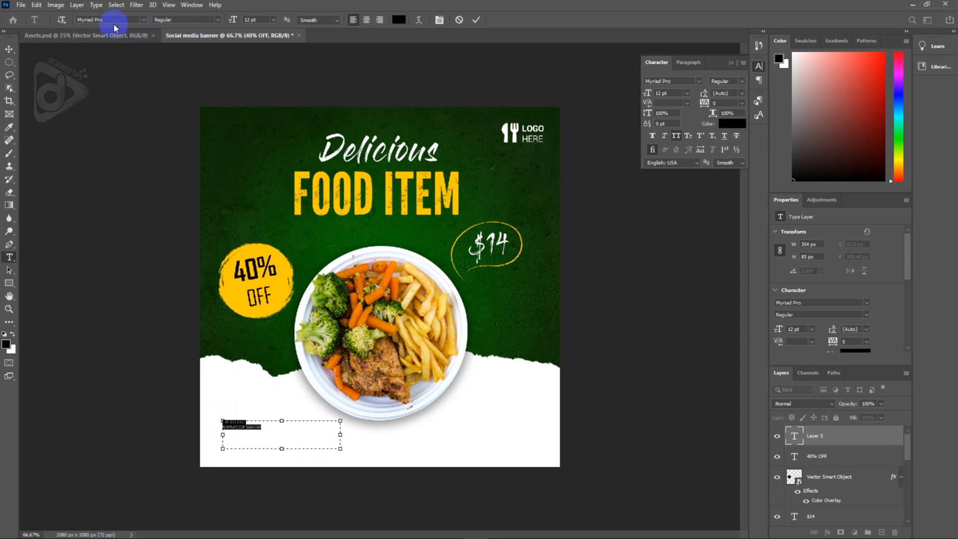
{"action": "type", "text": "robo"}
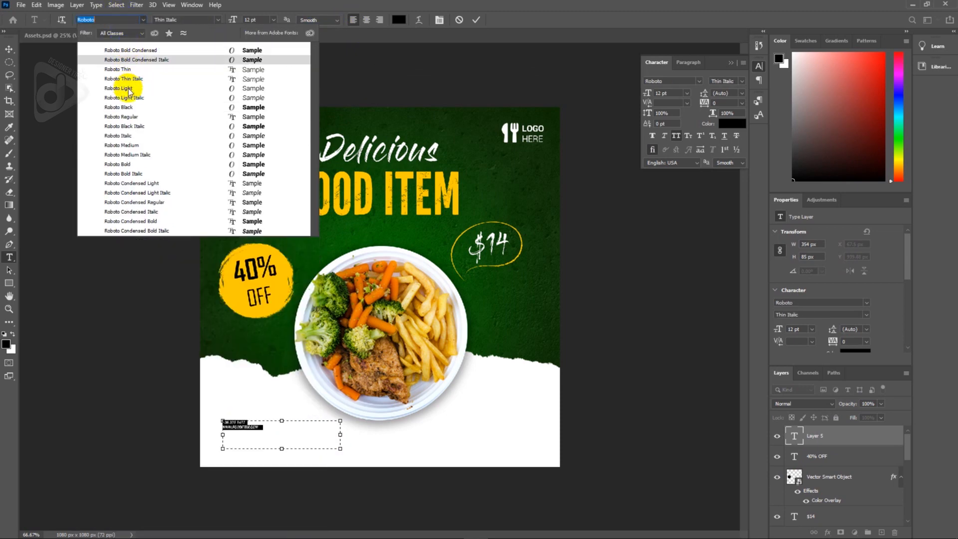
{"action": "left_click", "coordinate": [128, 164]}
{"action": "left_click", "coordinate": [255, 422]}
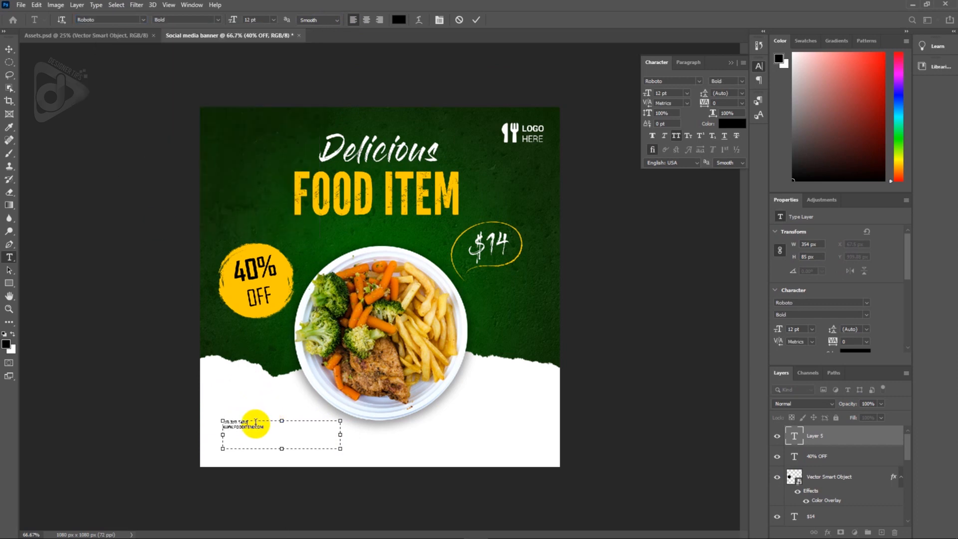
- Set the phone number line in the contact text to 50 pt
{"action": "left_click_drag", "start_coordinate": [248, 422], "coordinate": [225, 422]}
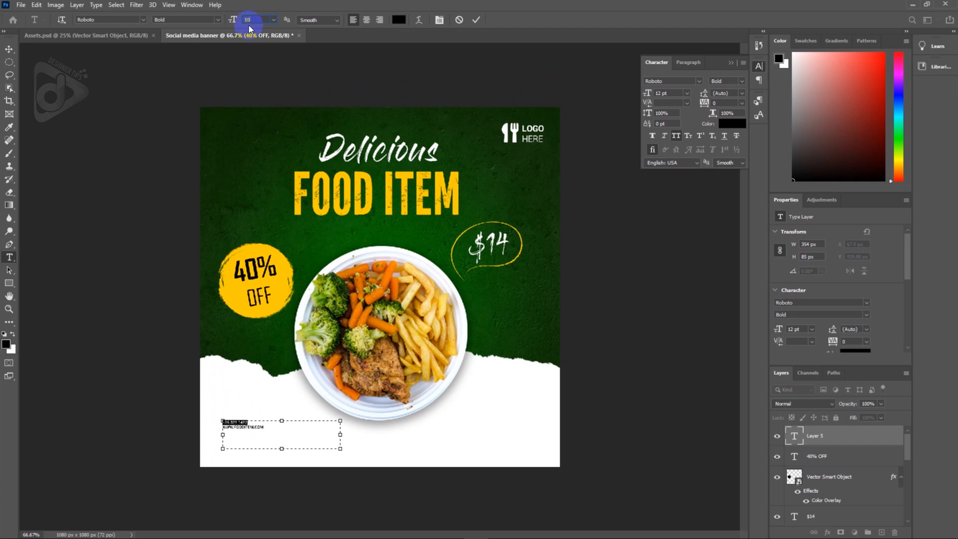
{"action": "left_click", "coordinate": [249, 25]}
{"action": "type", "text": "50"}
{"action": "key", "text": "Return"}
{"action": "left_click", "coordinate": [281, 438]}
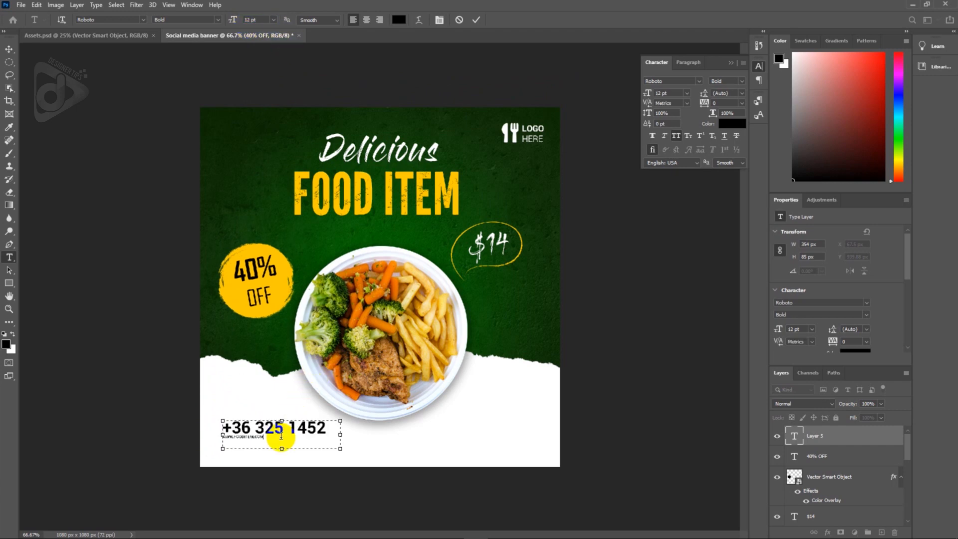
- Set the website line in the contact text to 36 pt and enlarge its text box to about 436.5 x 118 px
{"action": "left_click_drag", "start_coordinate": [277, 435], "coordinate": [221, 440]}
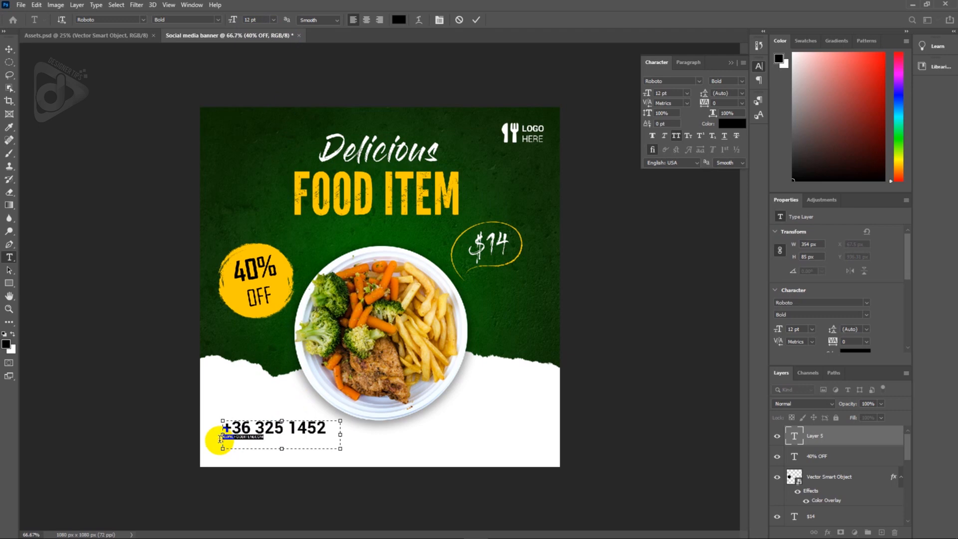
{"action": "left_click", "coordinate": [263, 20]}
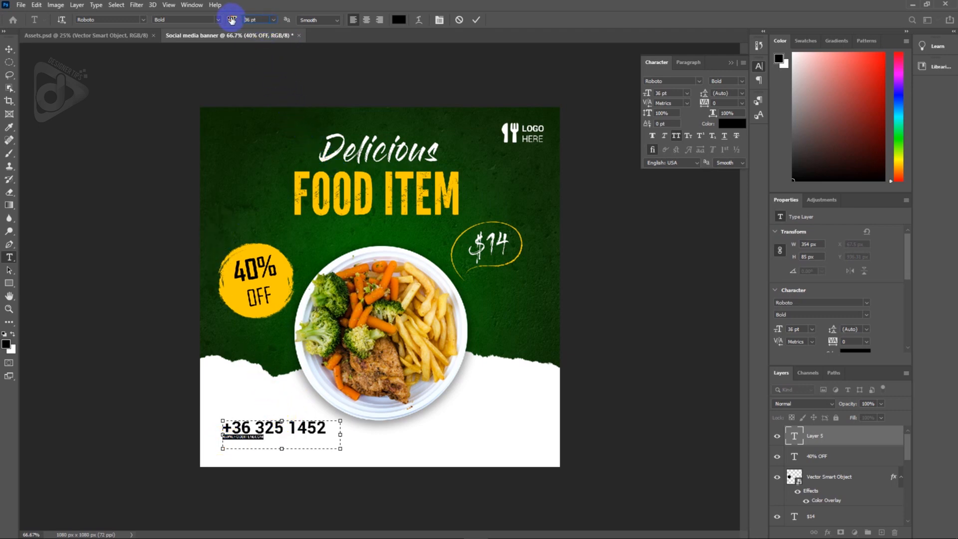
{"action": "left_click", "coordinate": [232, 20]}
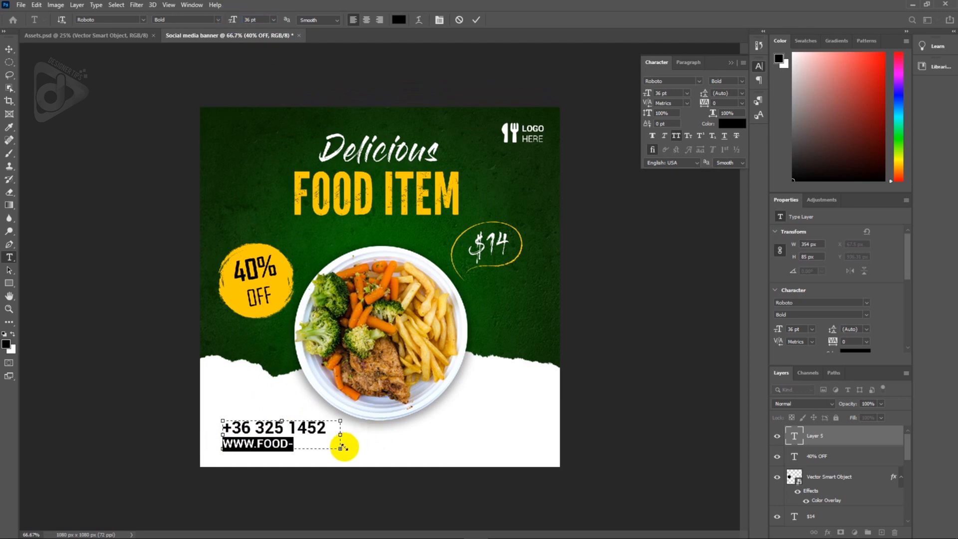
{"action": "left_click_drag", "start_coordinate": [342, 448], "coordinate": [222, 442]}
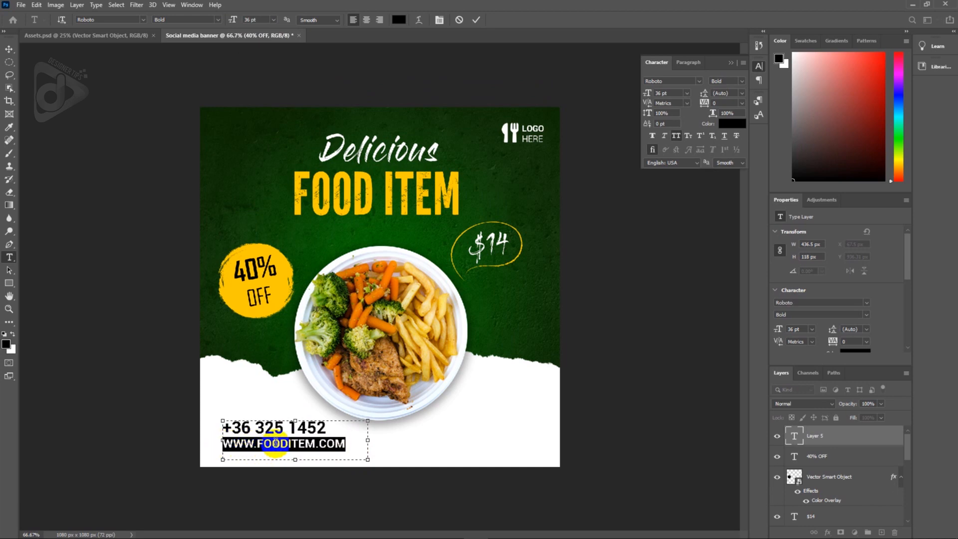
- Turn off All Caps for the website line and set its font weight to Light
{"action": "left_click", "coordinate": [677, 138]}
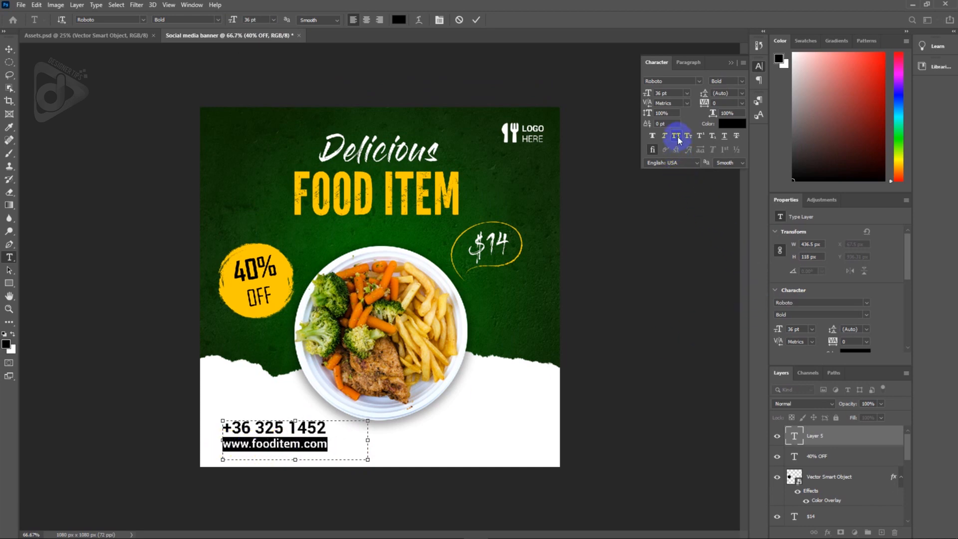
{"action": "left_click", "coordinate": [217, 20]}
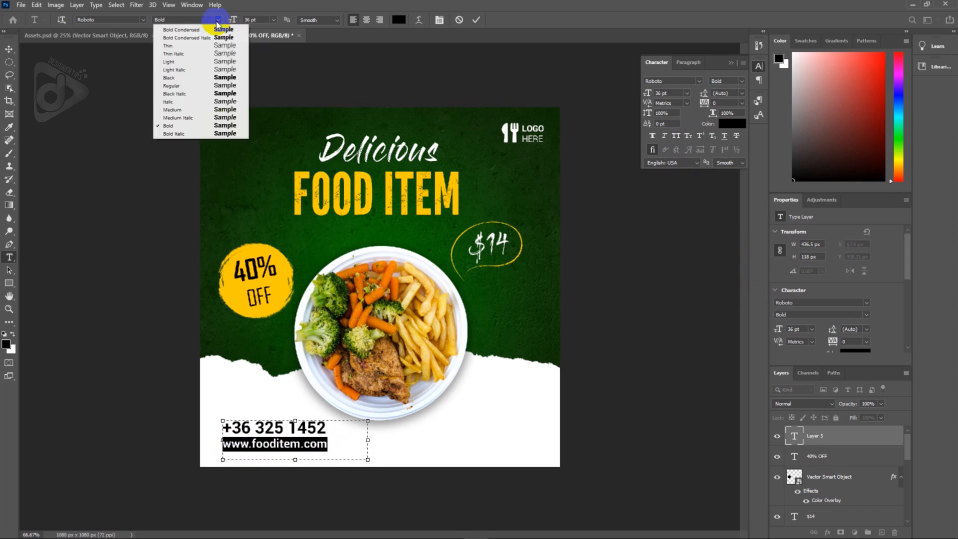
{"action": "left_click", "coordinate": [170, 62]}
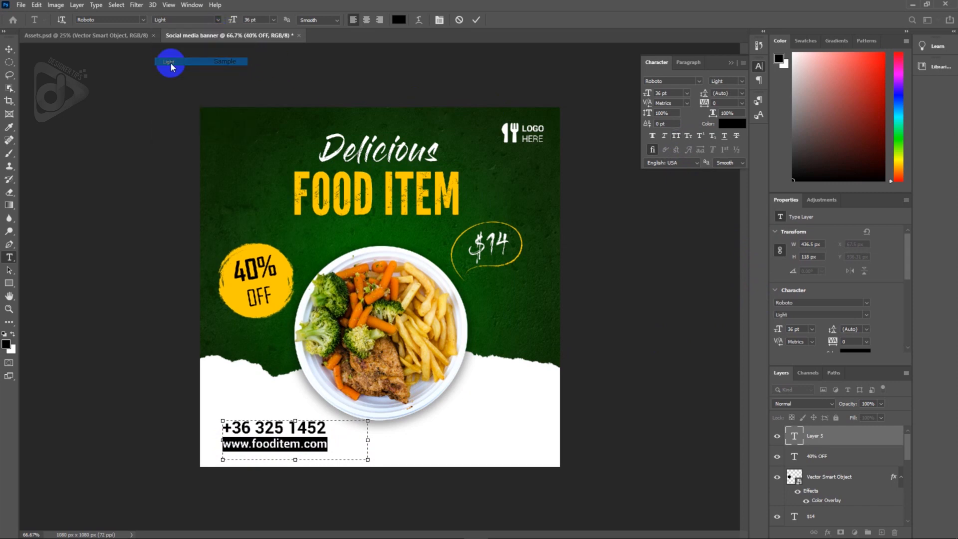
{"action": "left_click", "coordinate": [9, 49]}
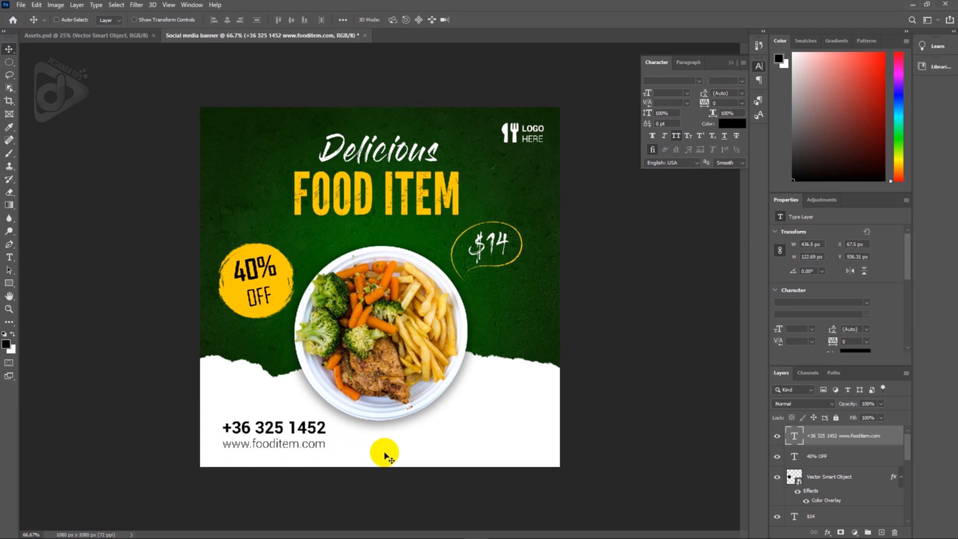
- Nudge the contact text about 6 px left and 4 px up
{"action": "key", "text": "Up"}
{"action": "key", "text": "Up"}
{"action": "key", "text": "Up"}
{"action": "key", "text": "Left"}
{"action": "key", "text": "Left"}
{"action": "key", "text": "Left"}
{"action": "key", "text": "Left"}
{"action": "key", "text": "Left"}
{"action": "key", "text": "Left"}
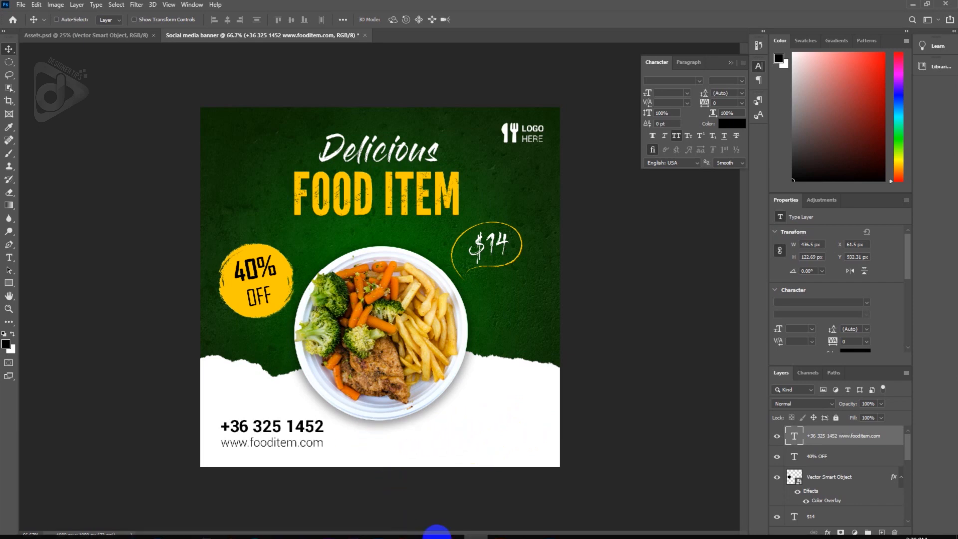
- Copy the "ORDER NOW" line from the Notepad file into a new text layer in the banner's lower-right white area
{"action": "mouse_move", "coordinate": [440, 536]}
{"action": "left_click", "coordinate": [523, 530]}
{"action": "left_click_drag", "start_coordinate": [253, 103], "coordinate": [192, 106]}
{"action": "left_click", "coordinate": [160, 244]}
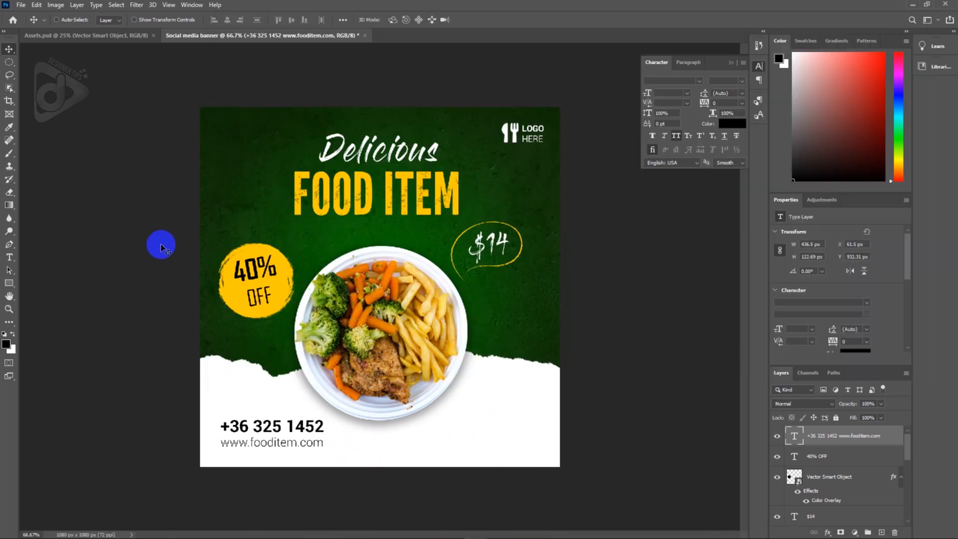
{"action": "key", "text": "t"}
{"action": "left_click", "coordinate": [453, 440]}
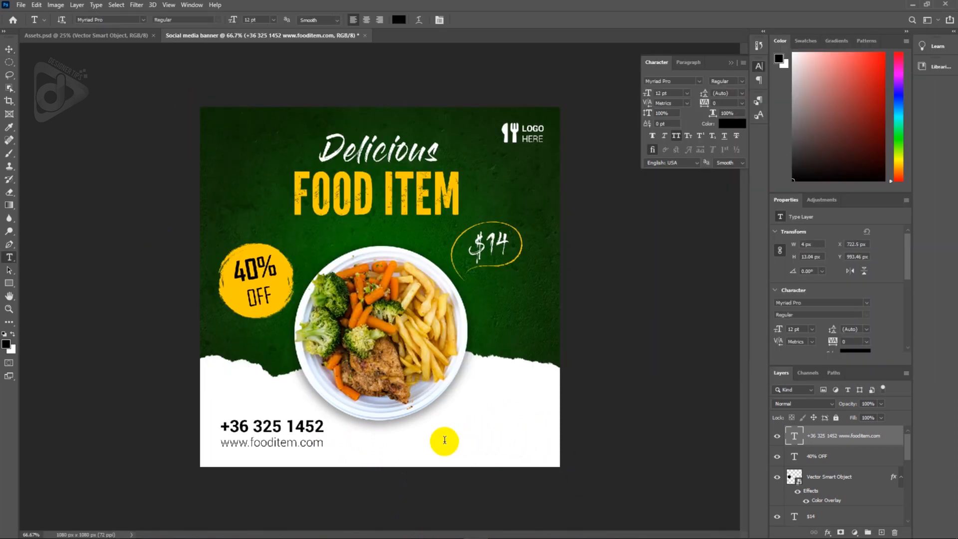
- Set the "ORDER NOW" text to Roboto Bold at 32 pt and move it right to about X 817.5, Y 970 px
{"action": "key", "text": "ctrl+a"}
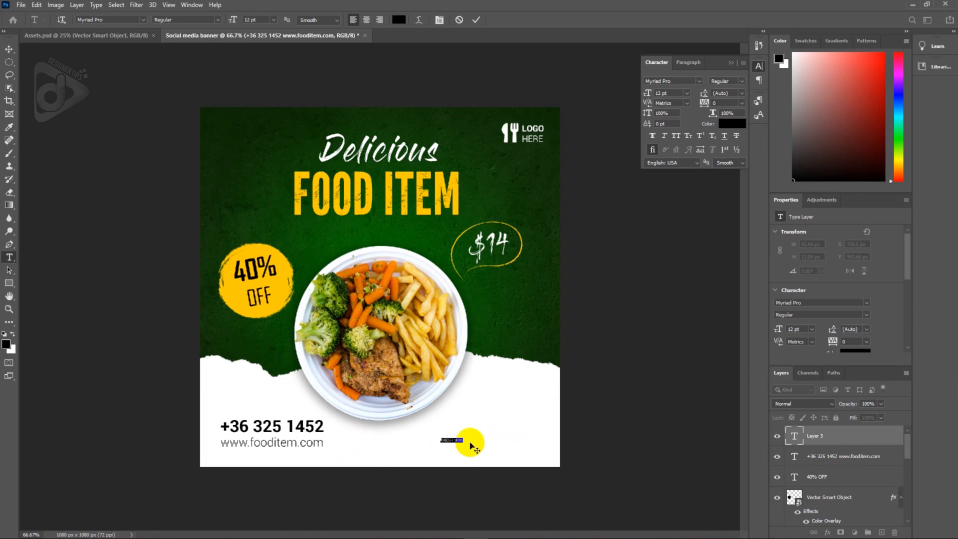
{"action": "left_click", "coordinate": [111, 21]}
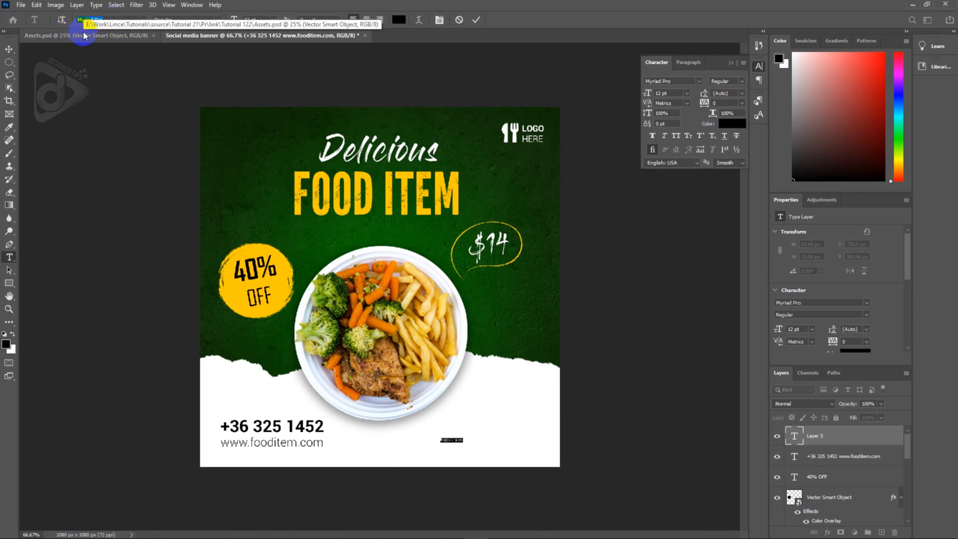
{"action": "type", "text": "rob"}
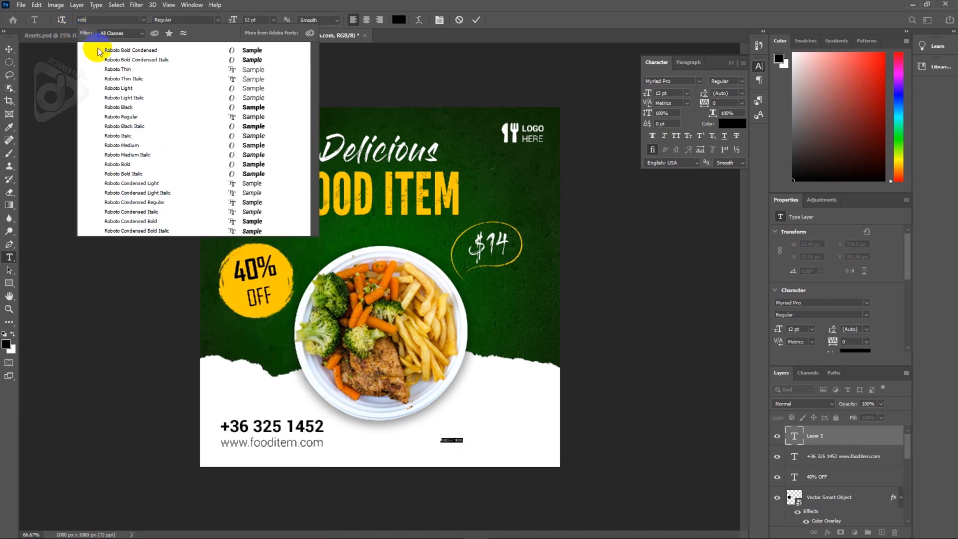
{"action": "left_click", "coordinate": [125, 166]}
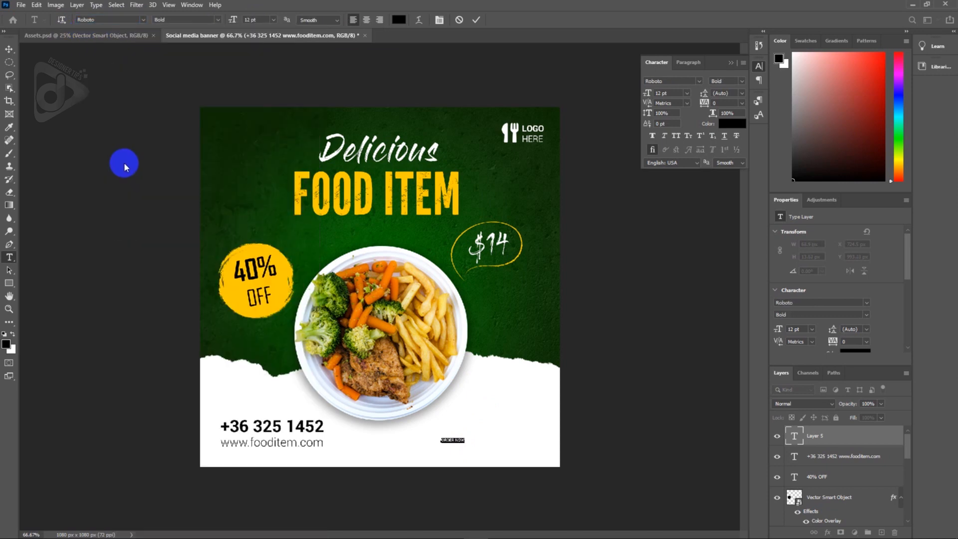
{"action": "left_click_drag", "start_coordinate": [262, 20], "coordinate": [239, 24]}
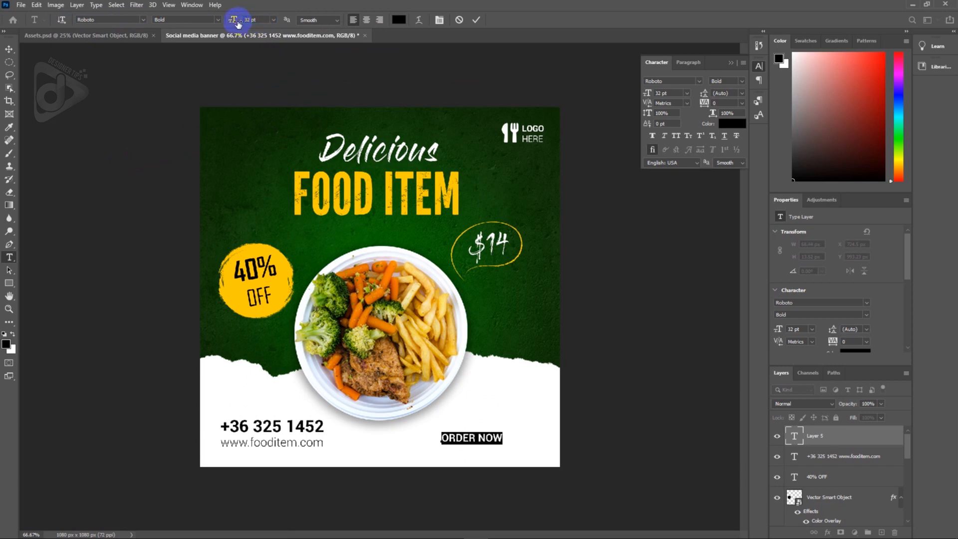
{"action": "left_click", "coordinate": [9, 49]}
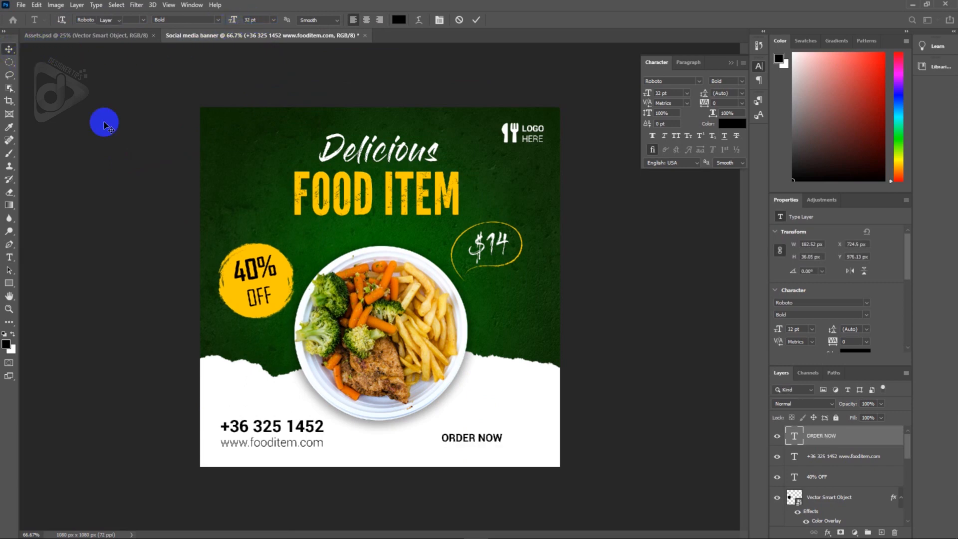
{"action": "left_click_drag", "start_coordinate": [502, 434], "coordinate": [533, 432]}
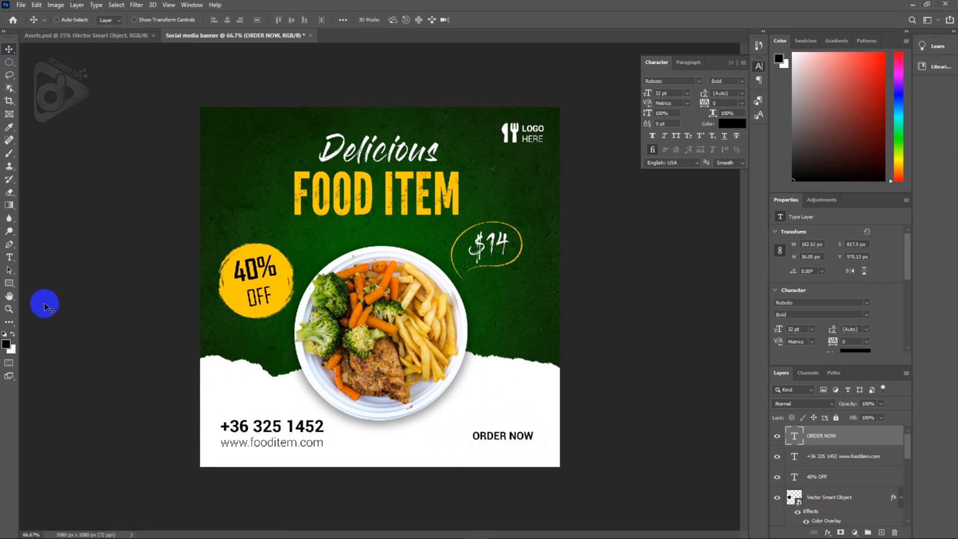
- Draw a rounded rectangle about 248 x 65 px over the "ORDER NOW" text
{"action": "left_click", "coordinate": [9, 283]}
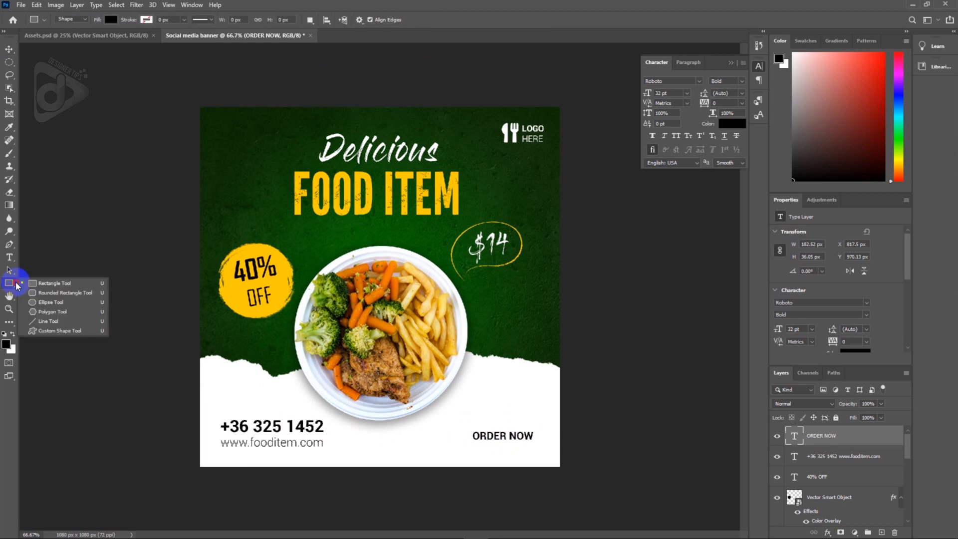
{"action": "left_click", "coordinate": [40, 292]}
{"action": "left_click_drag", "start_coordinate": [461, 422], "coordinate": [543, 443]}
- Set the rounded rectangle's fill to dark grey 282828
{"action": "scroll", "coordinate": [544, 443], "scroll_direction": "up", "scroll_amount": 4}
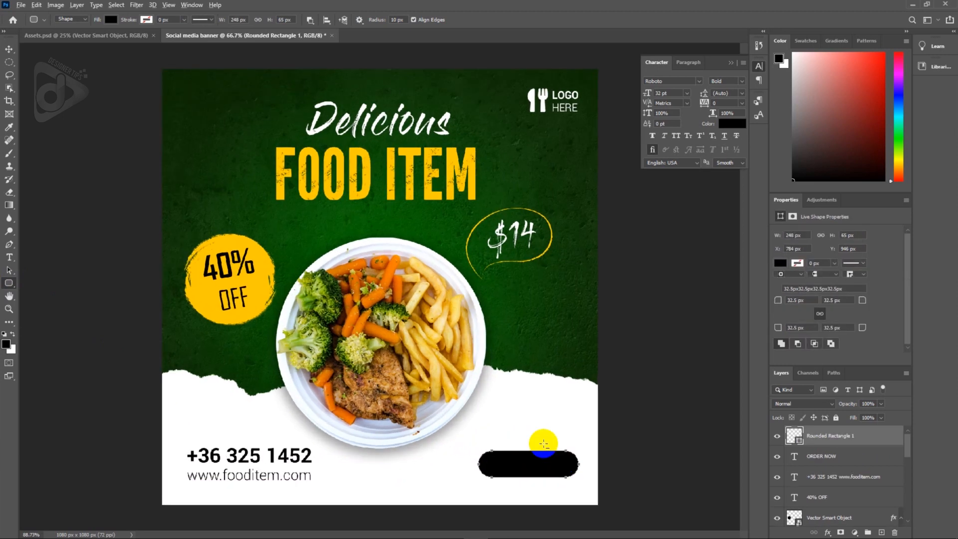
{"action": "scroll", "coordinate": [543, 443], "scroll_direction": "down", "scroll_amount": 4}
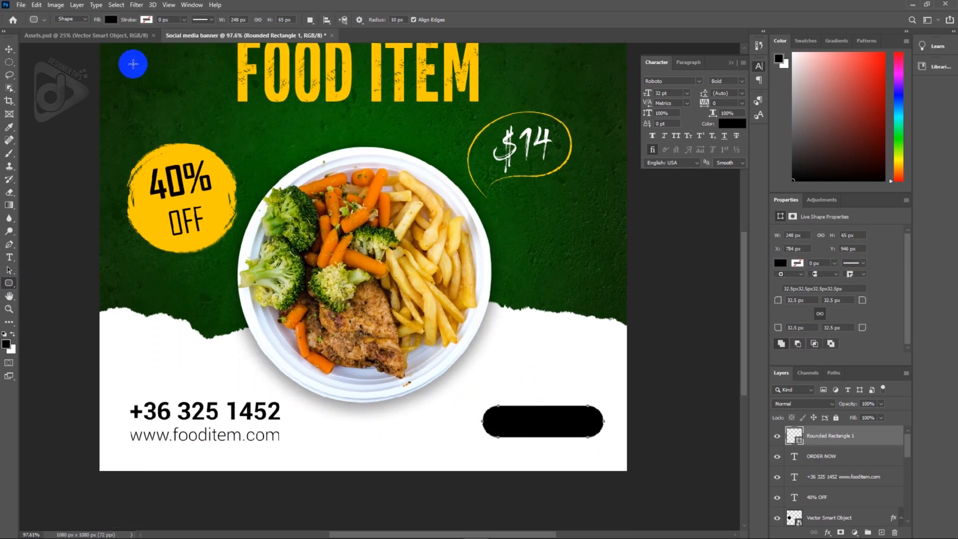
{"action": "left_click", "coordinate": [111, 19]}
{"action": "left_click", "coordinate": [173, 40]}
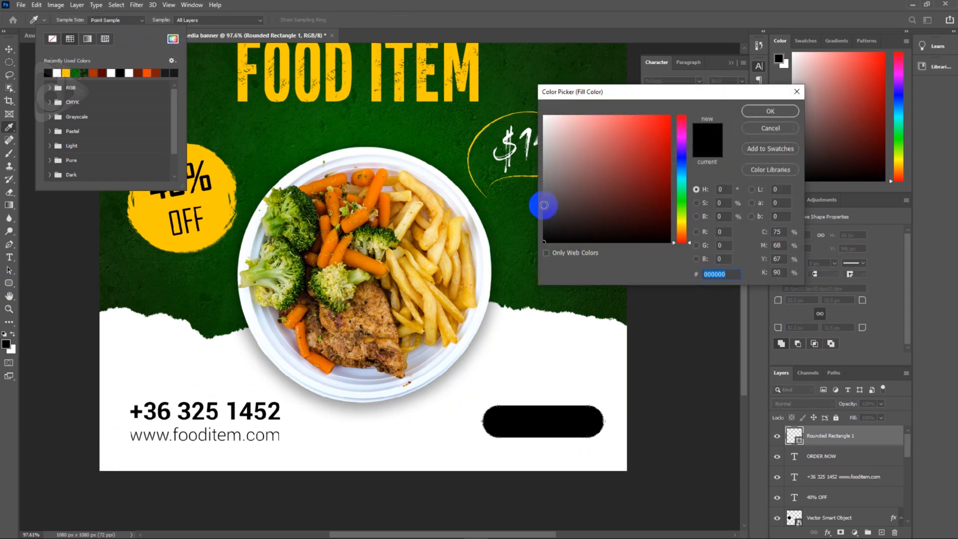
{"action": "left_click", "coordinate": [543, 216]}
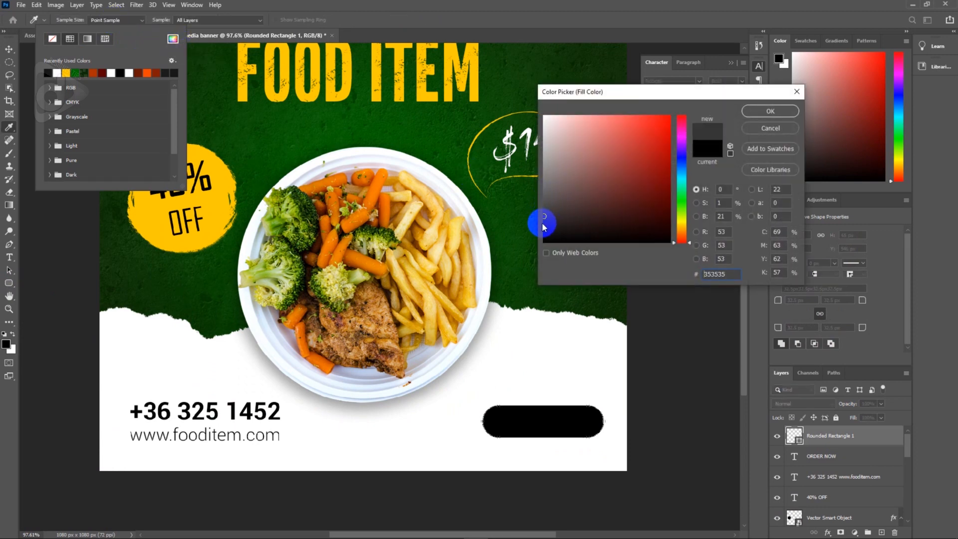
{"action": "left_click", "coordinate": [544, 222]}
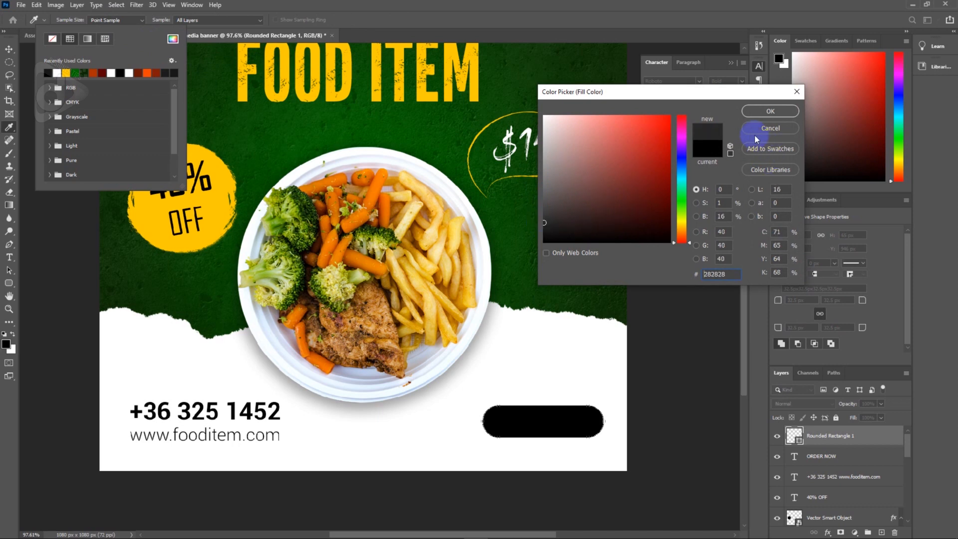
{"action": "left_click", "coordinate": [753, 113]}
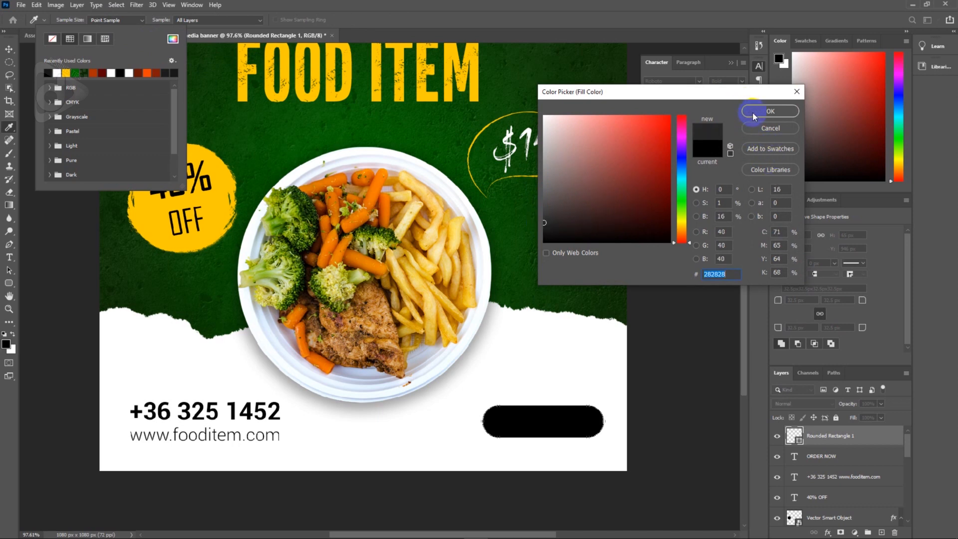
- Move the rounded rectangle to about X 766, Y 956 px
{"action": "left_click", "coordinate": [8, 50]}
{"action": "left_click_drag", "start_coordinate": [481, 291], "coordinate": [470, 292]}
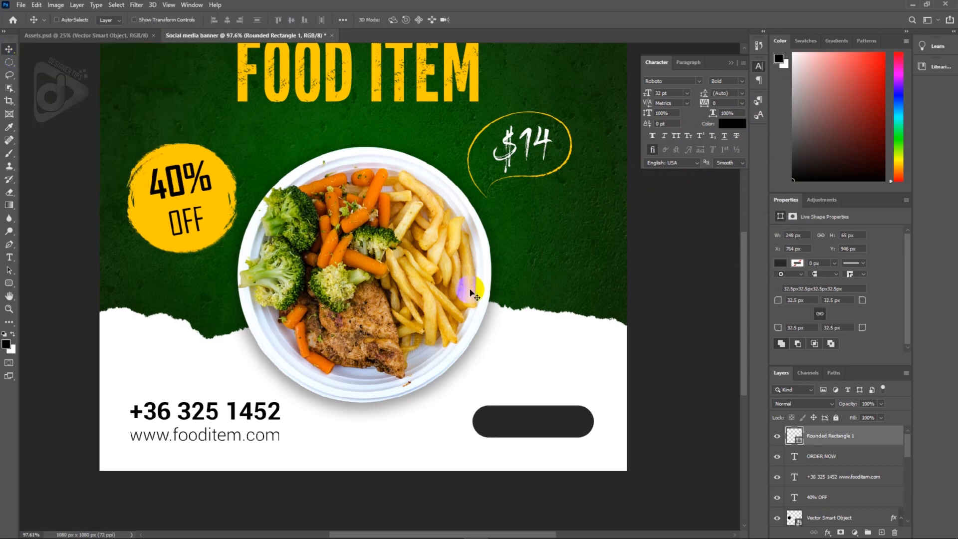
{"action": "key", "text": "shift+Down"}
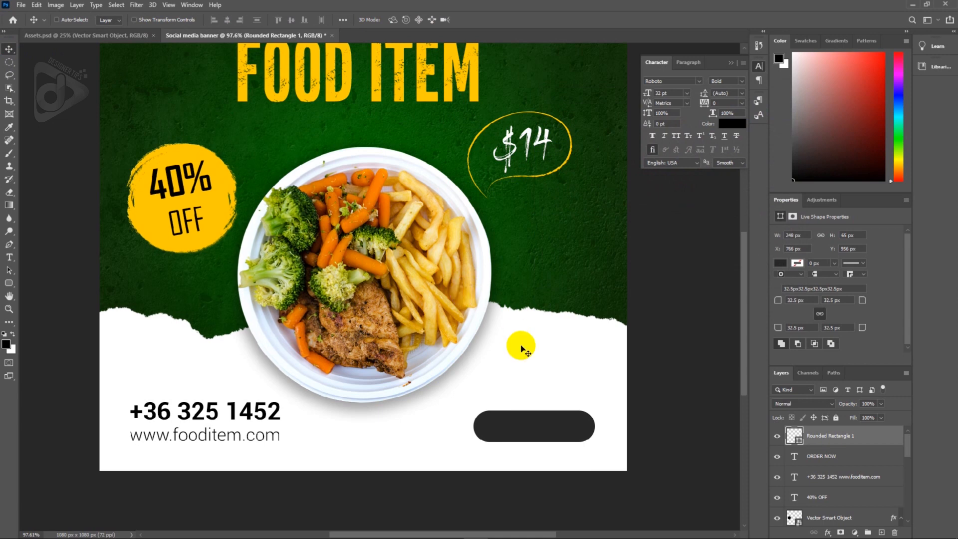
- Place the ORDER NOW layer above the rounded rectangle layer and set its text colour to white (ffffff)
{"action": "left_click", "coordinate": [845, 456]}
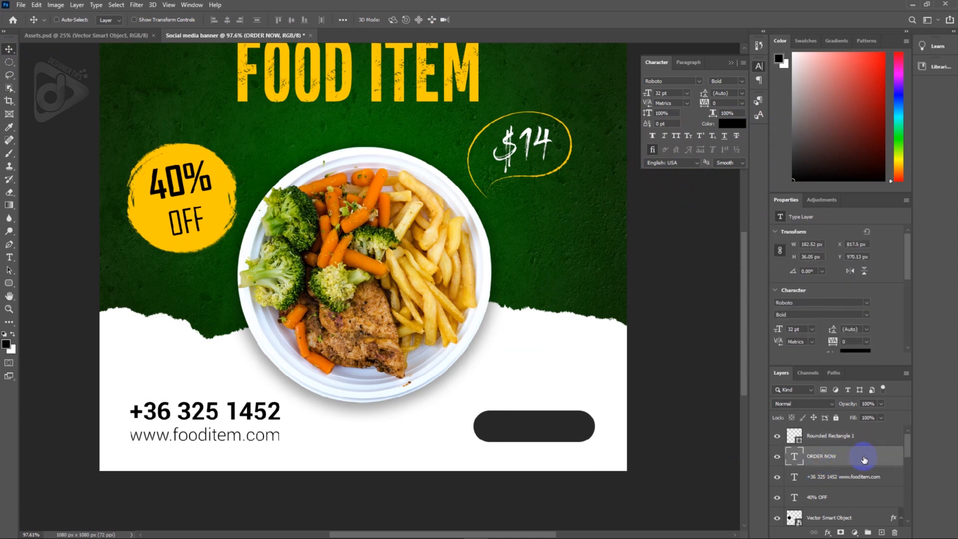
{"action": "left_click_drag", "start_coordinate": [864, 459], "coordinate": [837, 436]}
{"action": "double_click", "coordinate": [576, 428]}
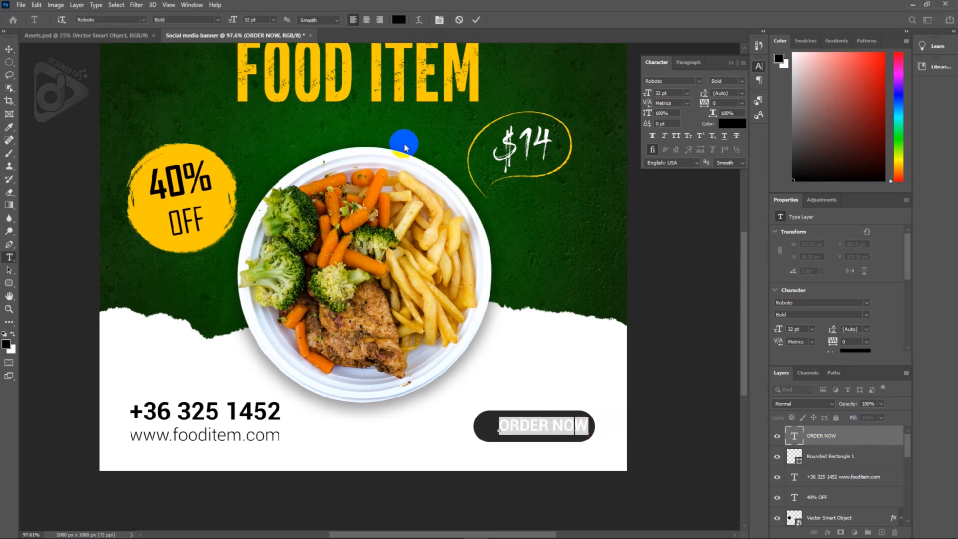
{"action": "left_click", "coordinate": [398, 19]}
{"action": "type", "text": "ffffff"}
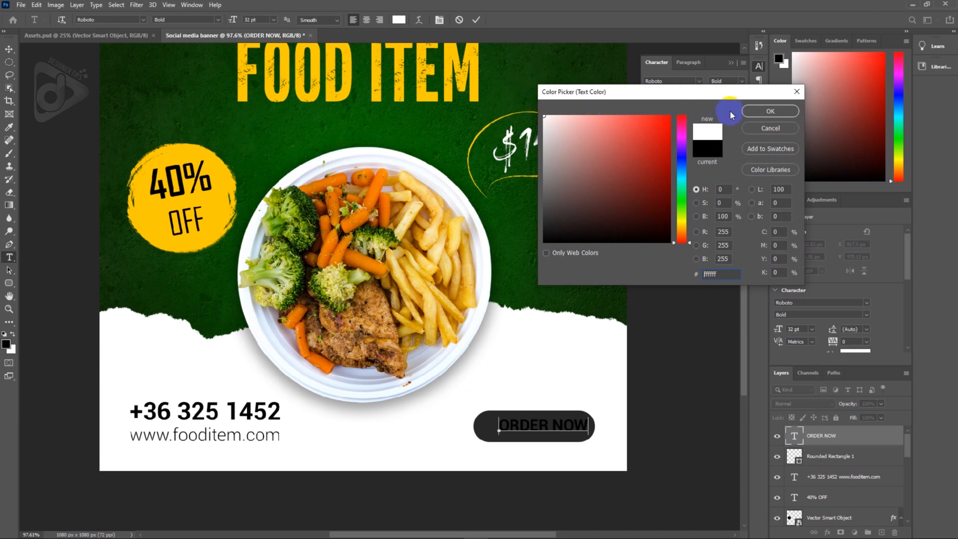
{"action": "left_click", "coordinate": [770, 111]}
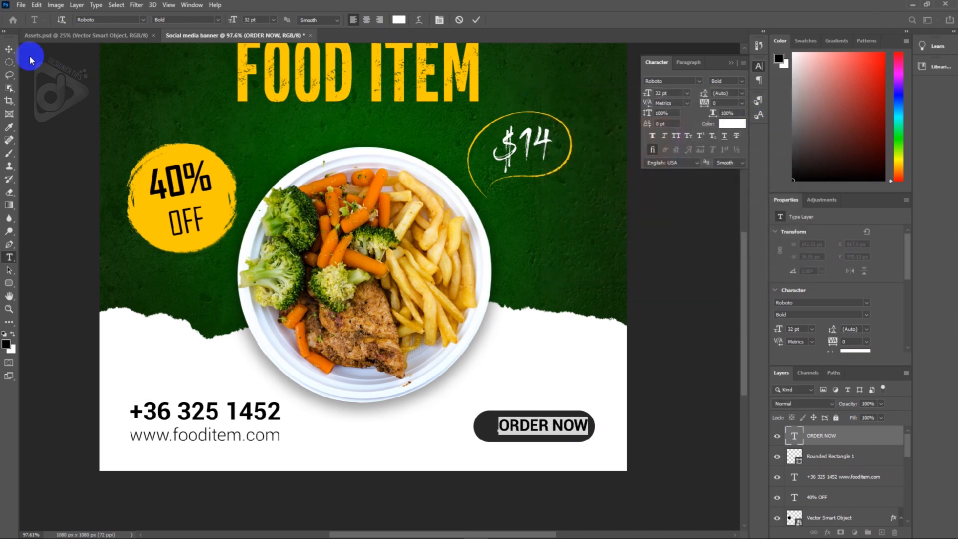
{"action": "left_click", "coordinate": [9, 49]}
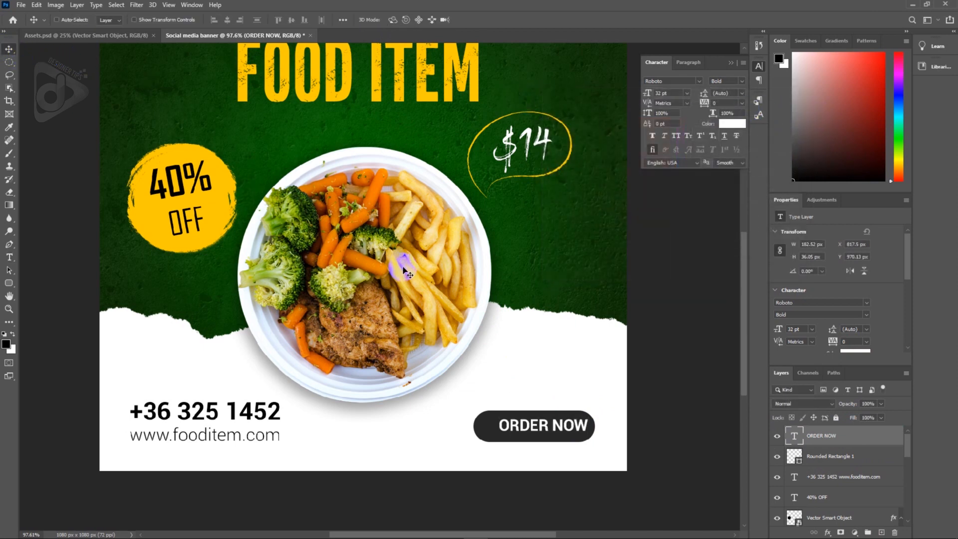
- Nudge the "ORDER NOW" text 18 px left to centre it horizontally on the dark button
{"action": "key", "text": "shift+Left"}
{"action": "key", "text": "Left"}
{"action": "key", "text": "Left"}
{"action": "key", "text": "Left"}
{"action": "key", "text": "Left"}
{"action": "key", "text": "Left"}
{"action": "key", "text": "Left"}
{"action": "key", "text": "Left"}
{"action": "key", "text": "Left"}
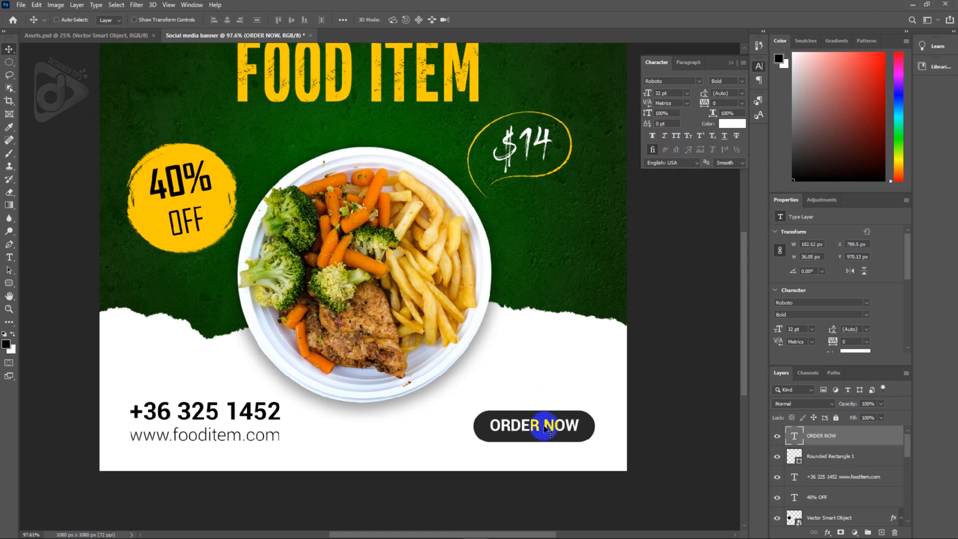
{"action": "key", "text": "ctrl+0"}
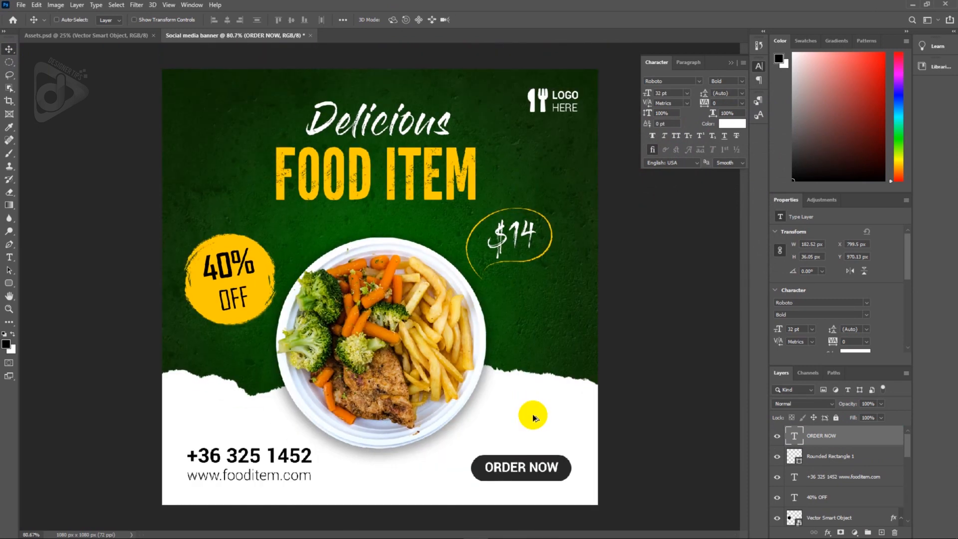